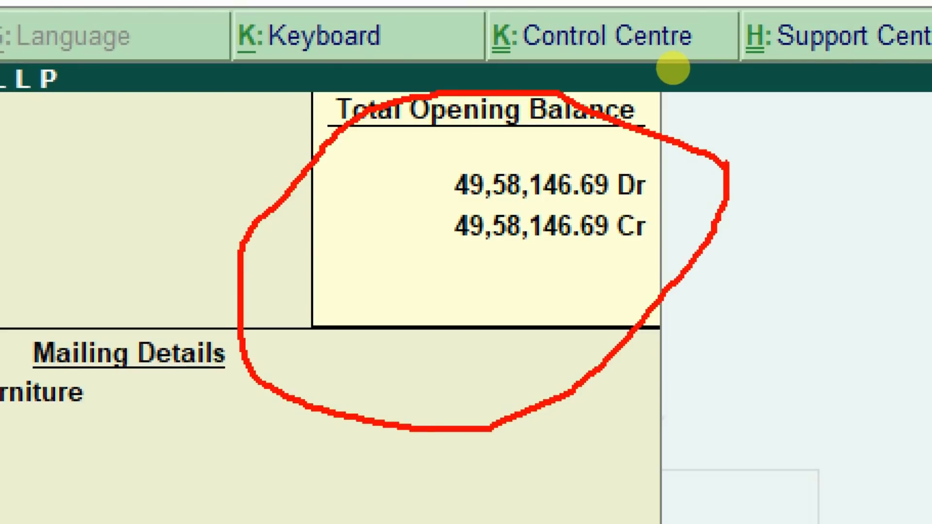
# Close the ledger screen and return to the Gateway of Tally without quitting the program
pyautogui.press('Escape')
pyautogui.press('Return')
pyautogui.press('Escape')
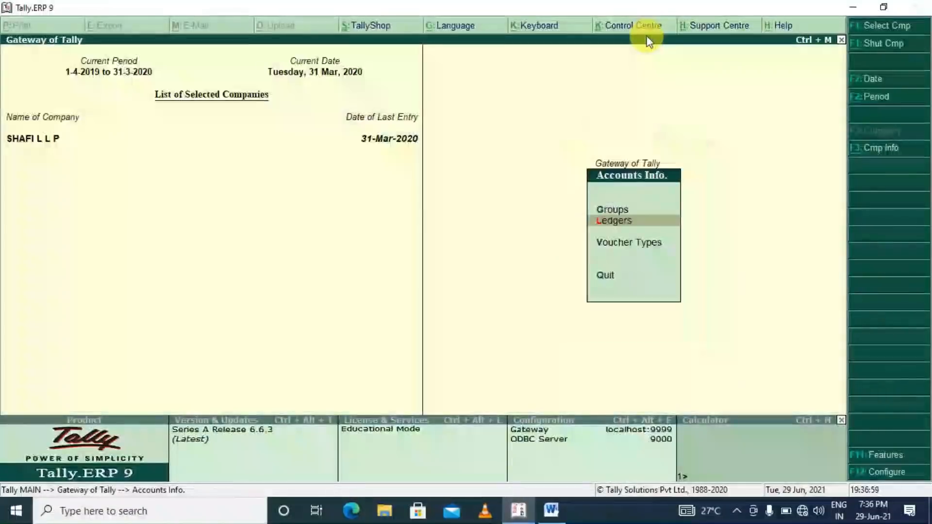
pyautogui.press('Escape')
pyautogui.press('Escape')
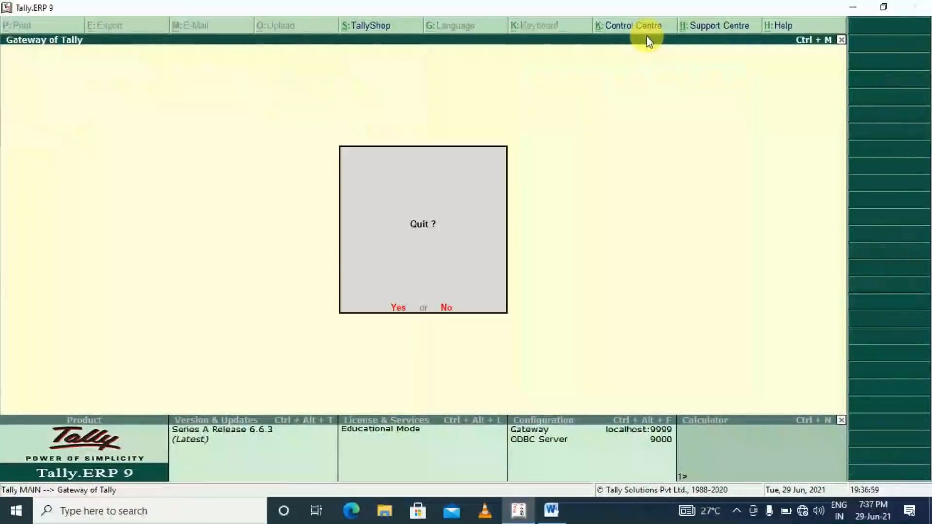
pyautogui.press('Escape')
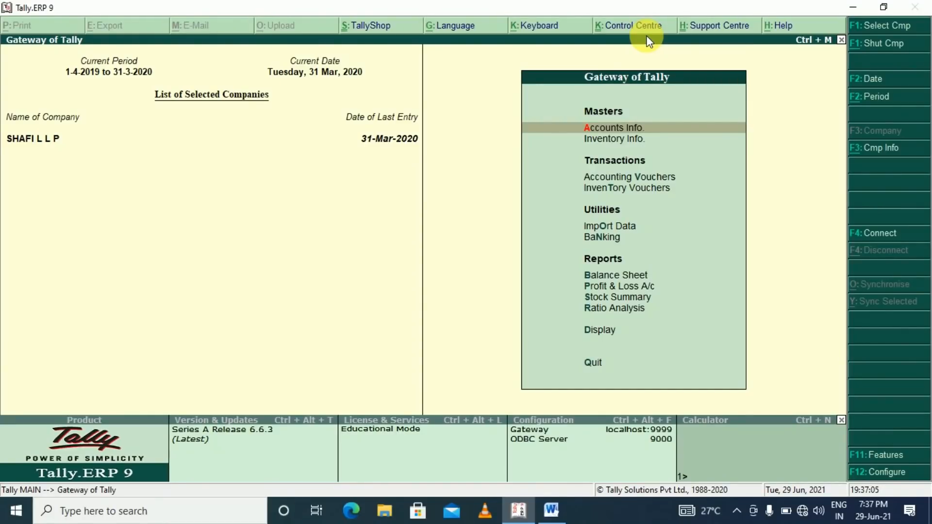
# View the company's summary Balance Sheet, and return to the Gateway of Tally
pyautogui.press('b')
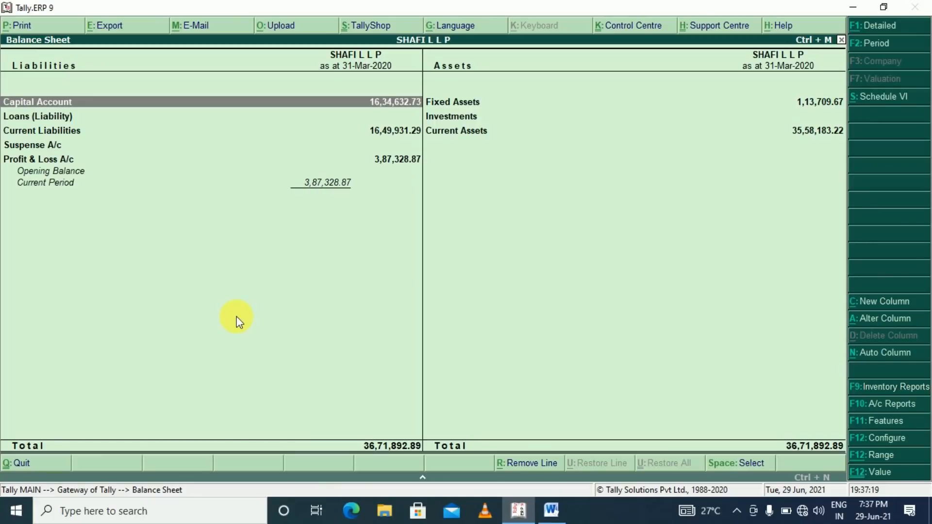
pyautogui.press('Escape')
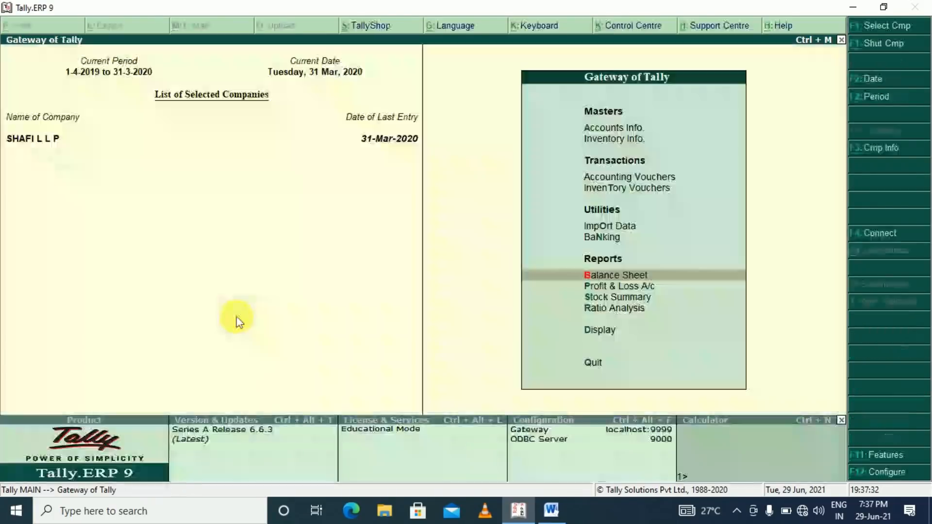
pyautogui.press('Home')
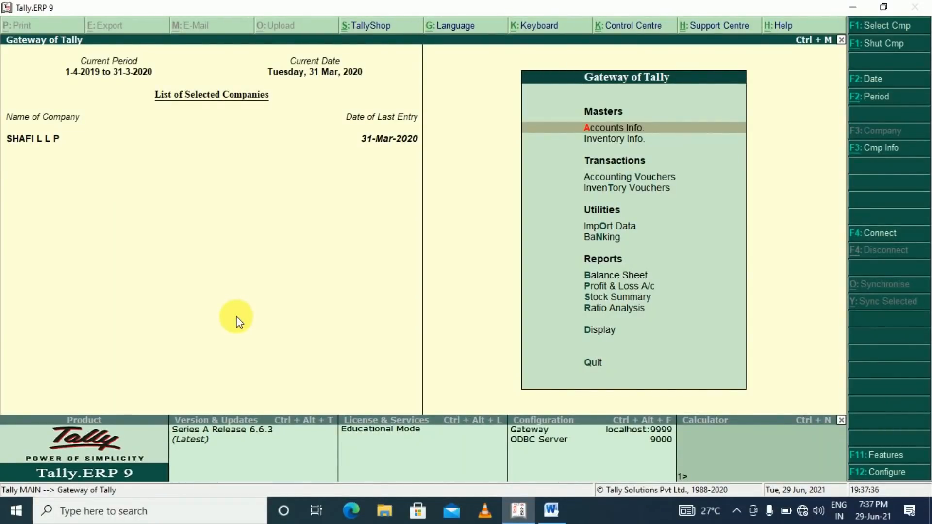
# Check the single and multiple Stock Items options under Inventory Info., and return to the Gateway of Tally
pyautogui.press('Down')
pyautogui.press('Return')
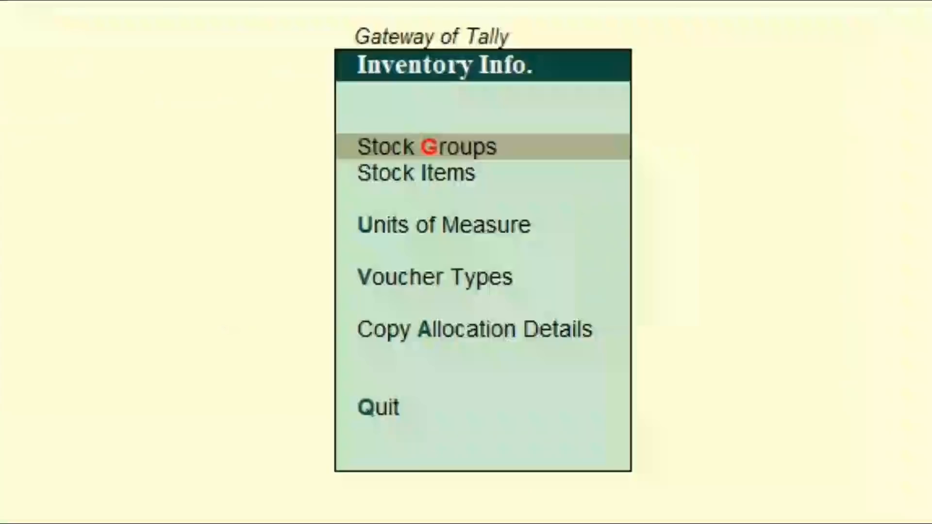
pyautogui.press('Down')
pyautogui.press('Return')
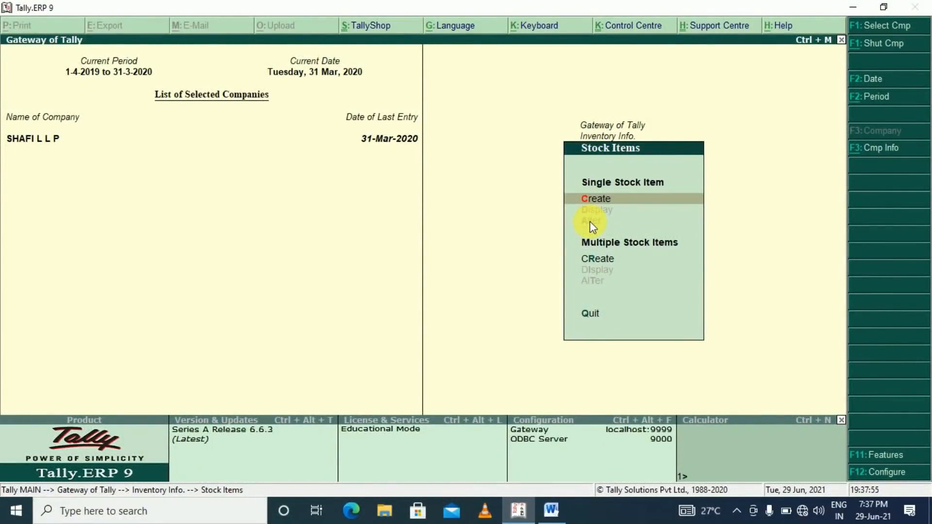
pyautogui.press('Escape')
pyautogui.press('Escape')
pyautogui.press('Escape')
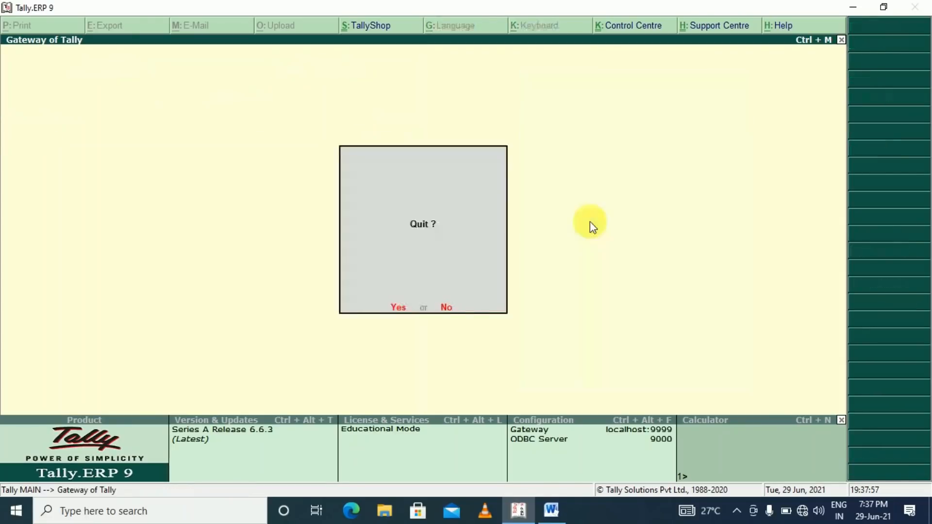
pyautogui.press('Escape')
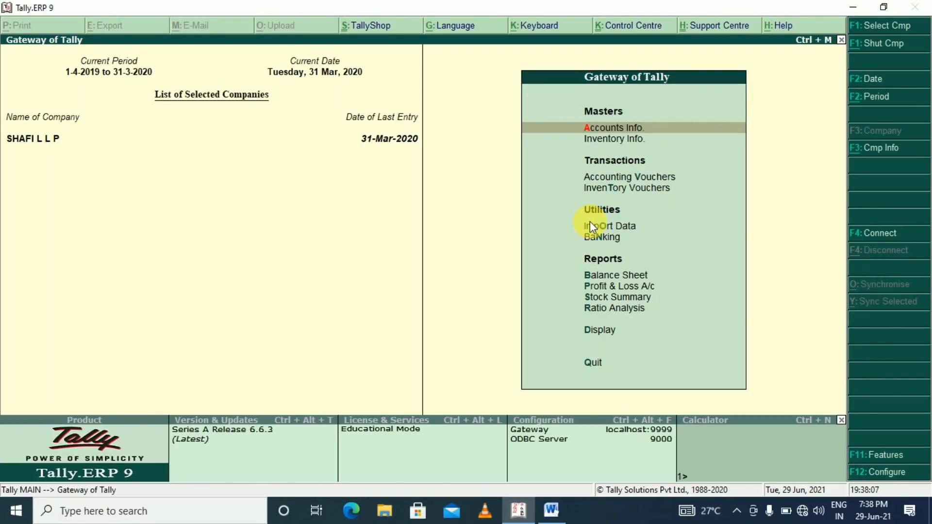
# Show the Balance Sheet in detailed form and drill down into Bank Accounts under Current Assets
pyautogui.press('b')
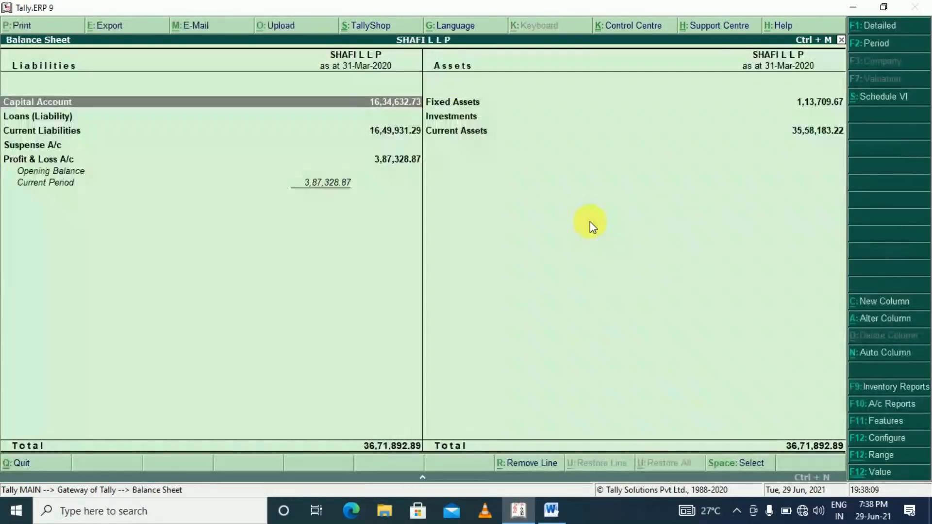
pyautogui.hotkey('alt', 'F1')
pyautogui.press('Right')
pyautogui.press('Down')
pyautogui.press('Down')
pyautogui.press('Down')
pyautogui.press('Down')
pyautogui.press('Down')
pyautogui.press('Down')
pyautogui.press('Down')
pyautogui.press('Down')
pyautogui.press('Down')
pyautogui.press('Down')
pyautogui.press('Down')
pyautogui.press('Down')
pyautogui.press('Down')
pyautogui.press('Down')
pyautogui.press('Down')
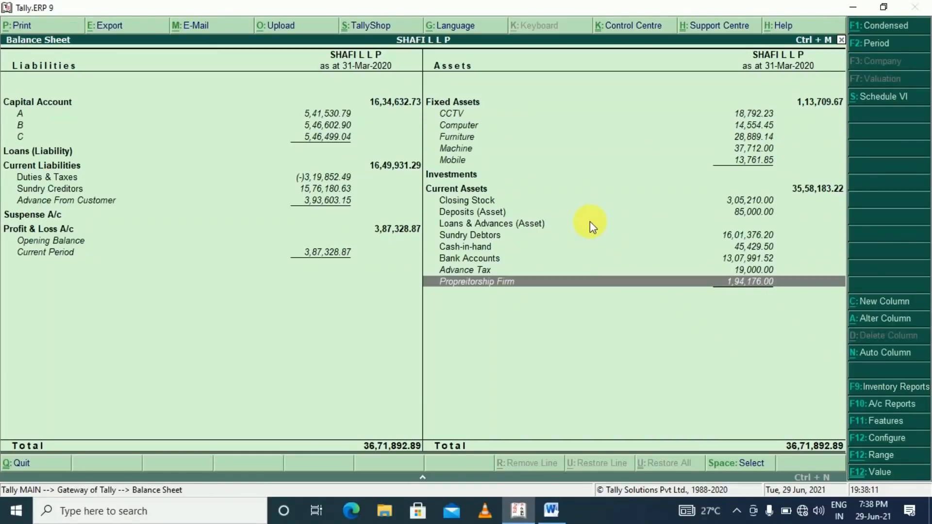
pyautogui.press('Up')
pyautogui.press('Up')
pyautogui.press('Return')
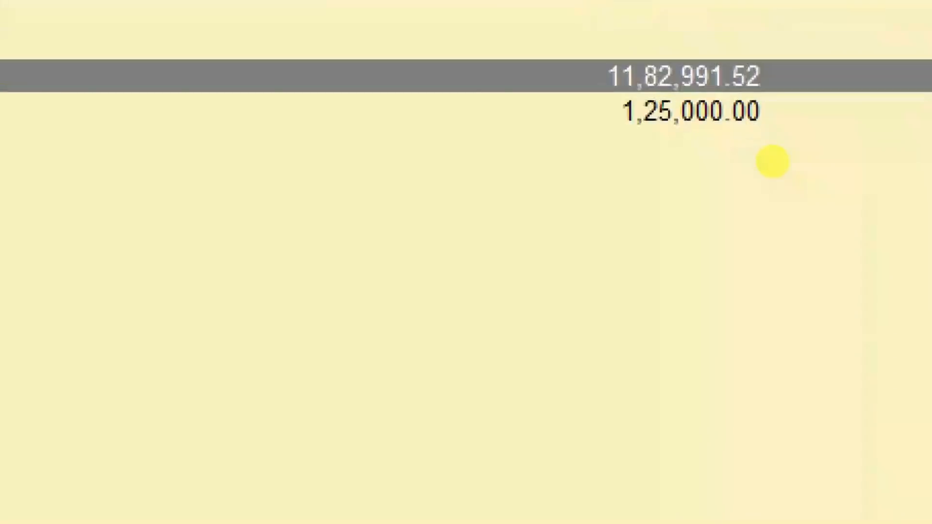
pyautogui.moveTo(768, 32)
pyautogui.mouseDown()
pyautogui.moveTo(499, 270)
pyautogui.moveTo(758, 165)
pyautogui.moveTo(779, 35)
pyautogui.mouseUp()
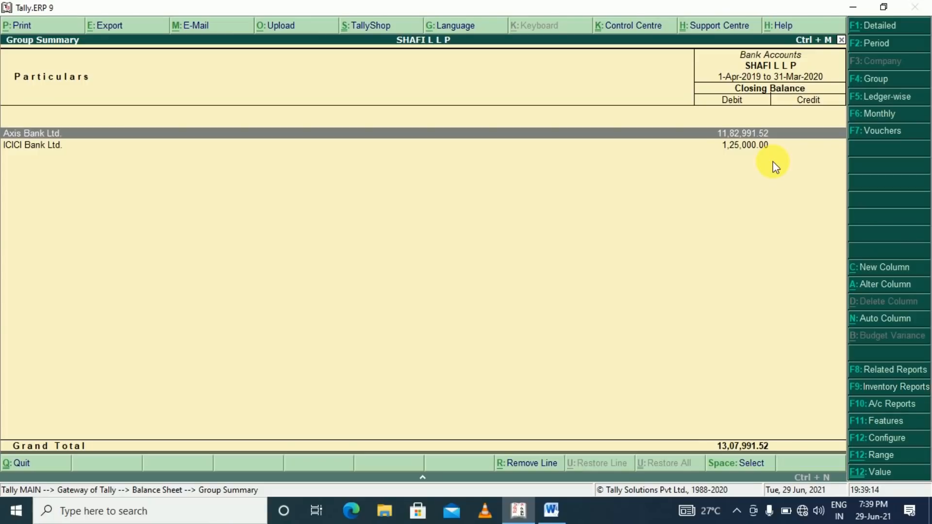
# Drill down into the Axis Bank Ltd. ledger and open its vouchers for March
pyautogui.press('Down')
pyautogui.press('Up')
pyautogui.press('Return')
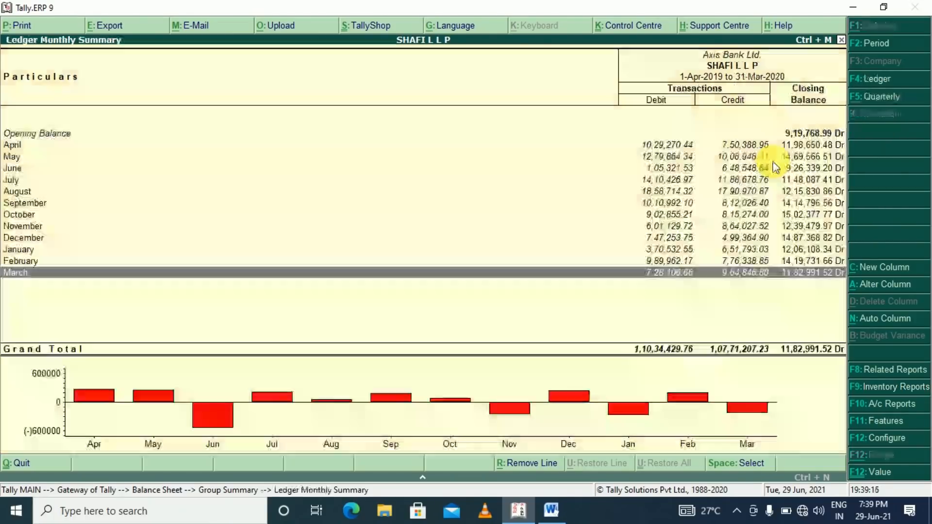
pyautogui.press('Return')
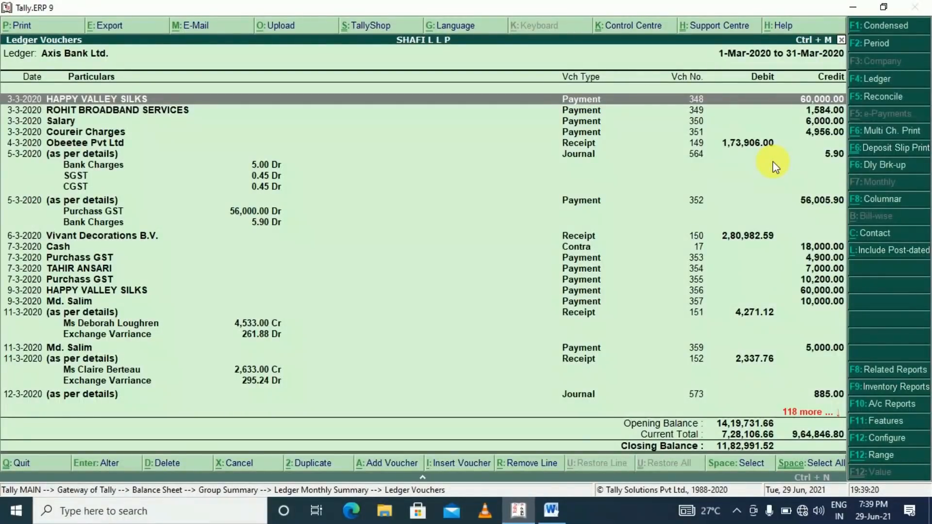
# Set the Axis Bank Ltd. voucher period from 1-4-2019 to 31-3-2020 and display the ledger's daily breakup
pyautogui.press('F2')
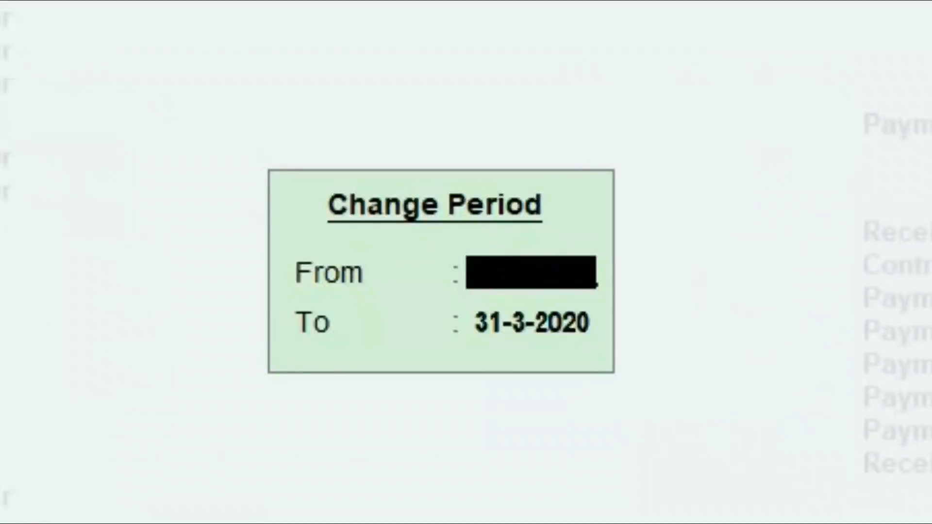
pyautogui.press('Return')
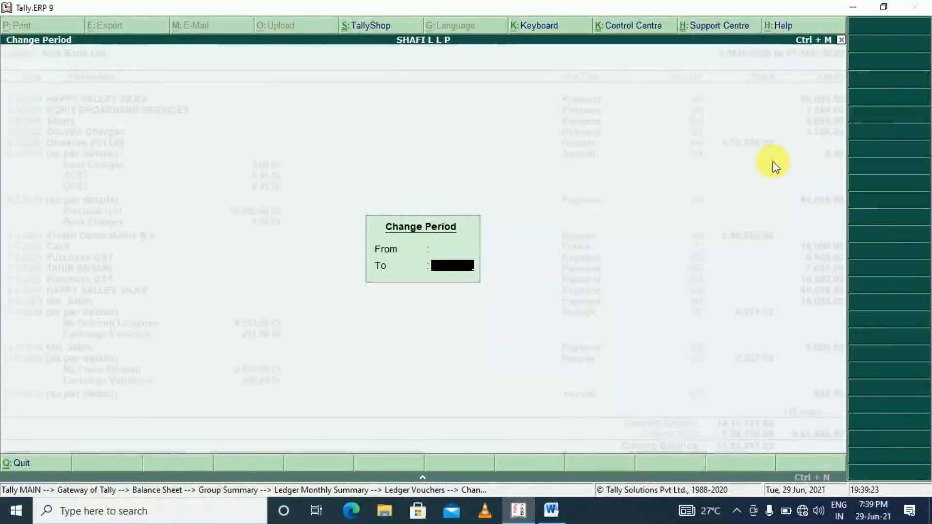
pyautogui.press('Return')
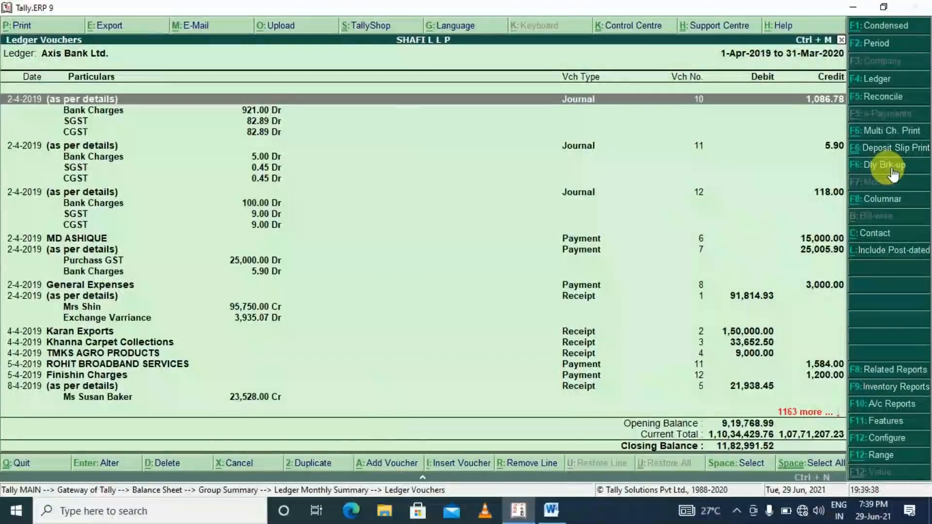
pyautogui.click(887, 168)
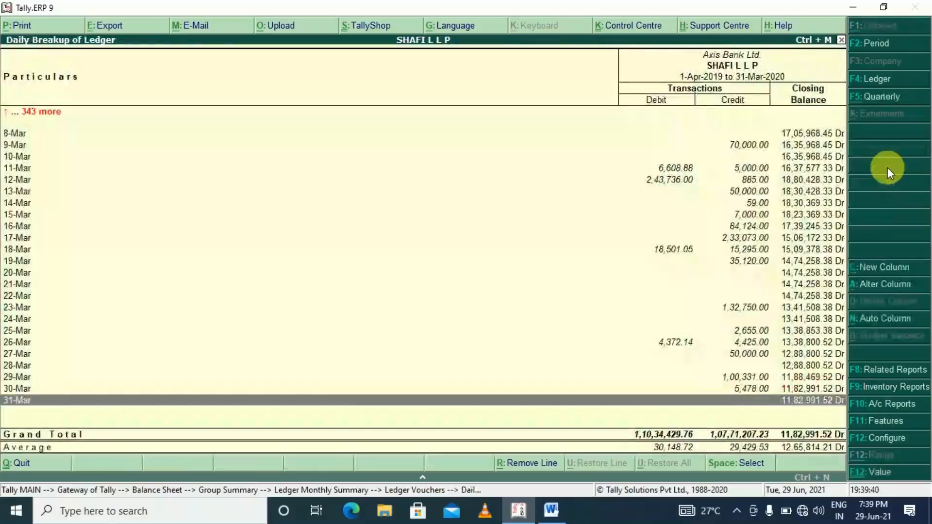
# Examine the Axis Bank Ltd. ledger's daily closing balances from 1 April 2019 through 31 March 2020
pyautogui.press('Down')
pyautogui.press('Down')
pyautogui.press('Down')
pyautogui.press('Down')
pyautogui.press('Down')
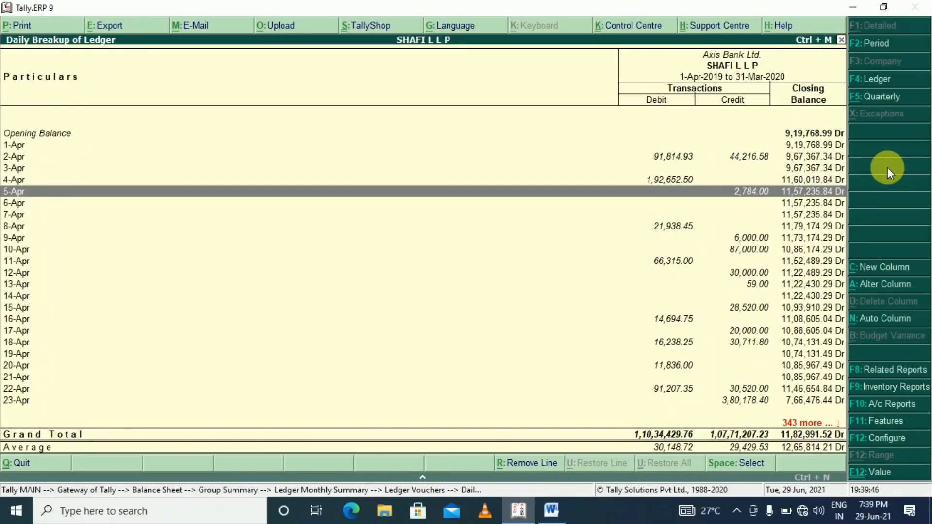
pyautogui.press('Down')
pyautogui.press('Down')
pyautogui.press('Down')
pyautogui.press('Down')
pyautogui.press('Down')
pyautogui.press('Down')
pyautogui.press('Down')
pyautogui.press('Down')
pyautogui.press('Down')
pyautogui.press('Down')
pyautogui.press('Down')
pyautogui.press('Down')
pyautogui.press('Down')
pyautogui.press('Down')
pyautogui.press('Down')
pyautogui.press('Down')
pyautogui.press('Down')
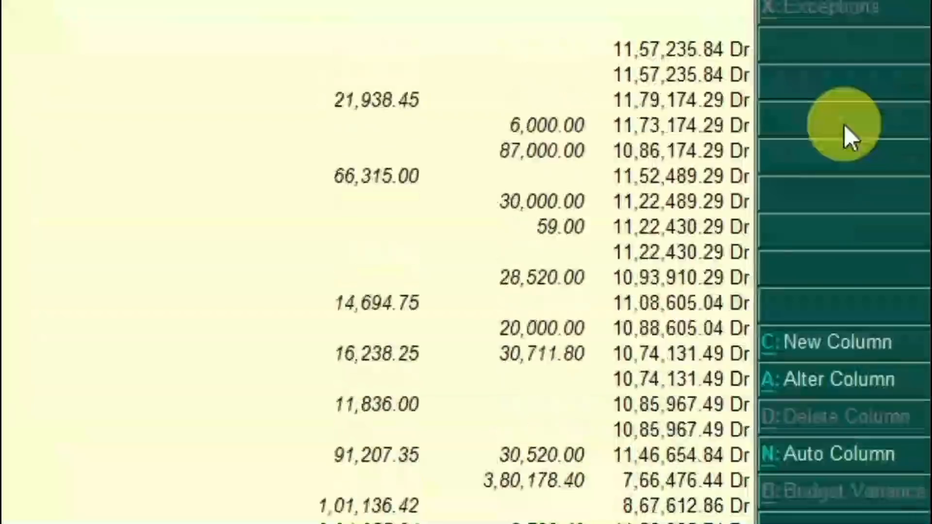
pyautogui.press('Down')
pyautogui.press('Down')
pyautogui.press('Down')
pyautogui.press('Down')
pyautogui.press('Down')
pyautogui.press('Down')
pyautogui.press('Down')
pyautogui.press('Down')
pyautogui.press('Down')
pyautogui.press('Down')
pyautogui.press('Down')
pyautogui.press('Down')
pyautogui.press('Down')
pyautogui.press('Down')
pyautogui.press('Down')
pyautogui.press('Down')
pyautogui.press('Down')
pyautogui.press('Down')
pyautogui.press('Down')
pyautogui.press('Down')
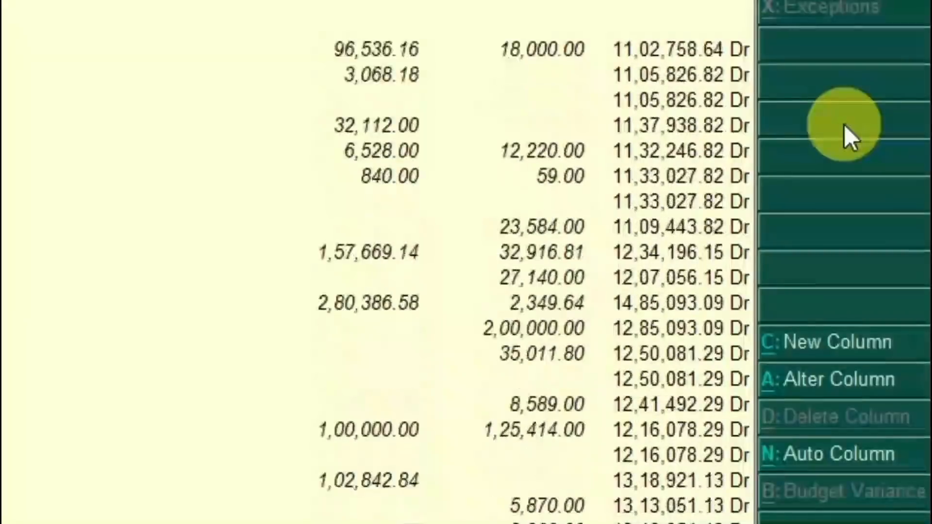
pyautogui.press('Down')
pyautogui.press('Down')
pyautogui.press('Down')
pyautogui.press('Down')
pyautogui.press('Down')
pyautogui.press('Down')
pyautogui.press('Down')
pyautogui.press('Down')
pyautogui.press('Down')
pyautogui.press('Down')
pyautogui.press('Down')
pyautogui.press('Down')
pyautogui.press('Down')
pyautogui.press('Down')
pyautogui.press('Down')
pyautogui.press('Down')
pyautogui.press('Down')
pyautogui.press('Down')
pyautogui.press('Down')
pyautogui.press('Down')
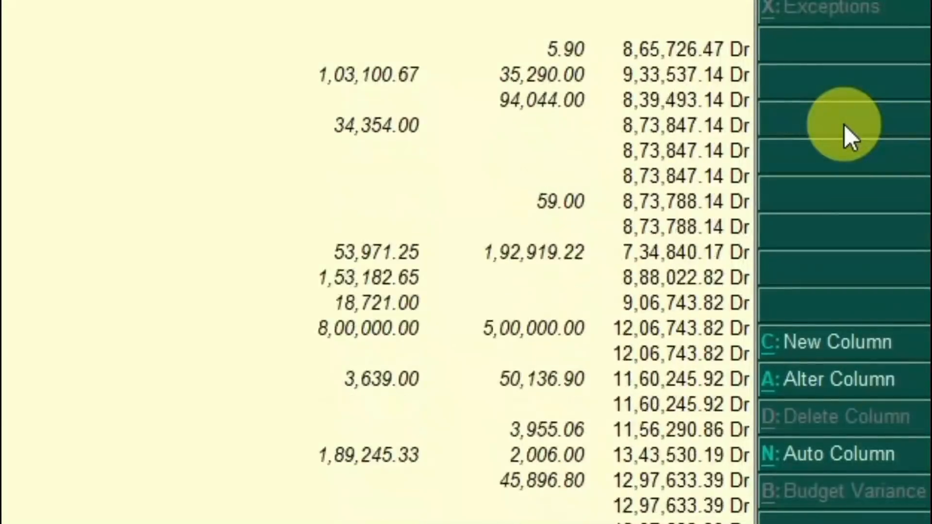
pyautogui.press('Down')
pyautogui.press('Down')
pyautogui.press('Down')
pyautogui.press('Down')
pyautogui.press('Down')
pyautogui.press('Down')
pyautogui.press('Down')
pyautogui.press('Down')
pyautogui.press('Down')
pyautogui.press('Down')
pyautogui.press('Down')
pyautogui.press('Down')
pyautogui.press('Down')
pyautogui.press('Down')
pyautogui.press('Down')
pyautogui.press('Down')
pyautogui.press('Down')
pyautogui.press('Down')
pyautogui.press('Down')
pyautogui.press('Down')
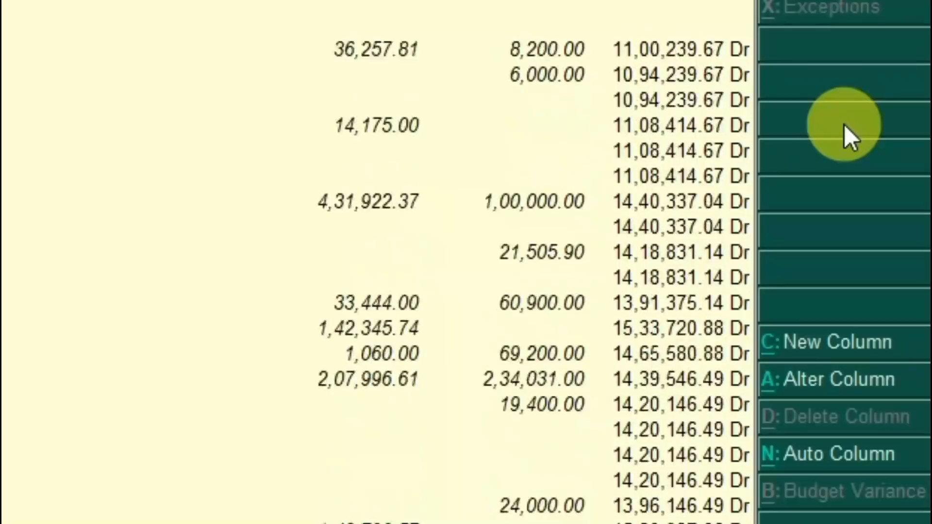
pyautogui.press('Down')
pyautogui.press('Down')
pyautogui.press('Down')
pyautogui.press('Down')
pyautogui.press('Down')
pyautogui.press('Down')
pyautogui.press('Down')
pyautogui.press('Down')
pyautogui.press('Down')
pyautogui.press('Down')
pyautogui.press('Down')
pyautogui.press('Down')
pyautogui.press('Down')
pyautogui.press('Down')
pyautogui.press('Down')
pyautogui.press('Down')
pyautogui.press('Down')
pyautogui.press('Down')
pyautogui.press('Down')
pyautogui.press('Down')
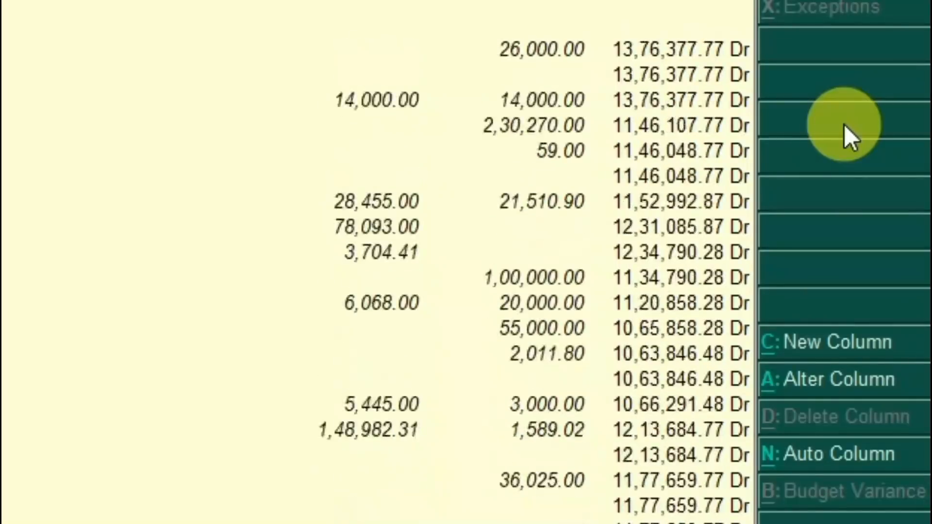
pyautogui.press('Down')
pyautogui.press('Down')
pyautogui.press('Down')
pyautogui.press('Down')
pyautogui.press('Down')
pyautogui.press('Down')
pyautogui.press('Down')
pyautogui.press('Down')
pyautogui.press('Down')
pyautogui.press('Down')
pyautogui.press('Down')
pyautogui.press('Down')
pyautogui.press('Down')
pyautogui.press('Down')
pyautogui.press('Down')
pyautogui.press('Down')
pyautogui.press('Down')
pyautogui.press('Down')
pyautogui.press('Down')
pyautogui.press('Down')
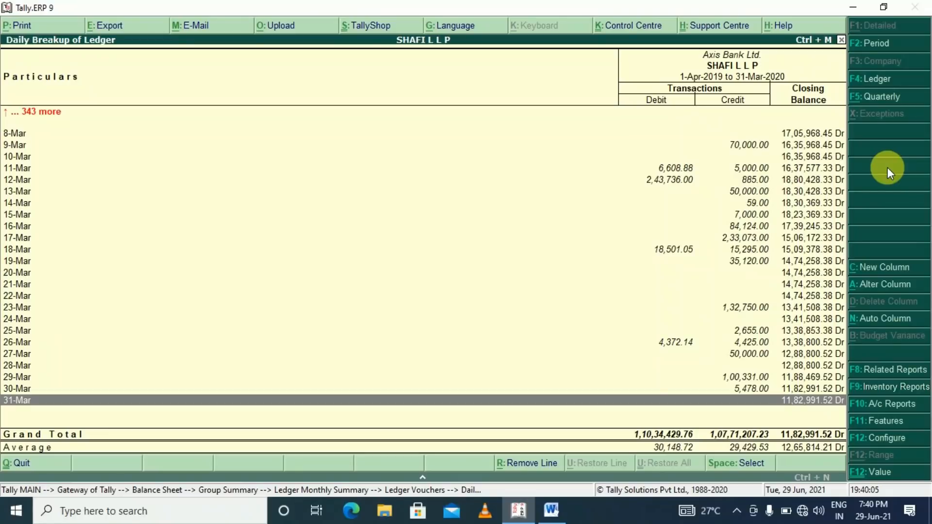
# Leave the Axis Bank Ltd. daily breakup and return to the detailed Balance Sheet
pyautogui.press('Escape')
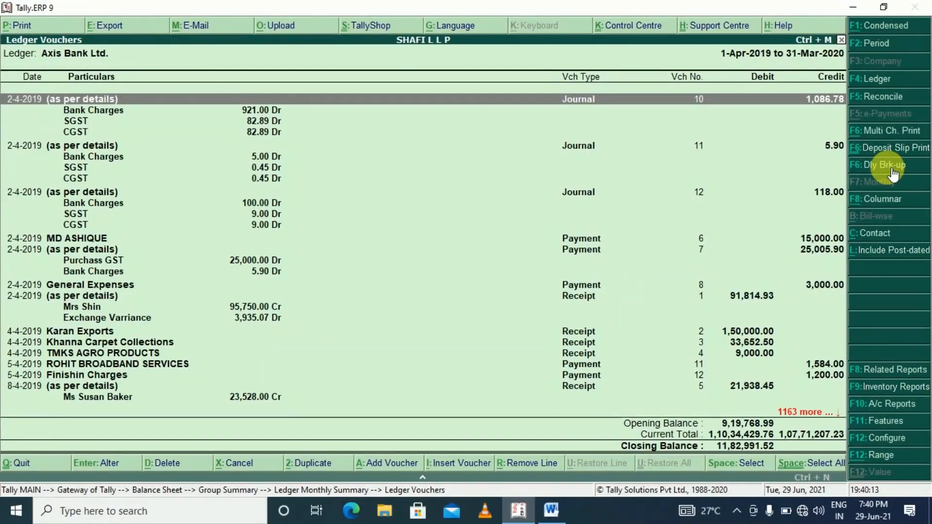
pyautogui.press('Escape')
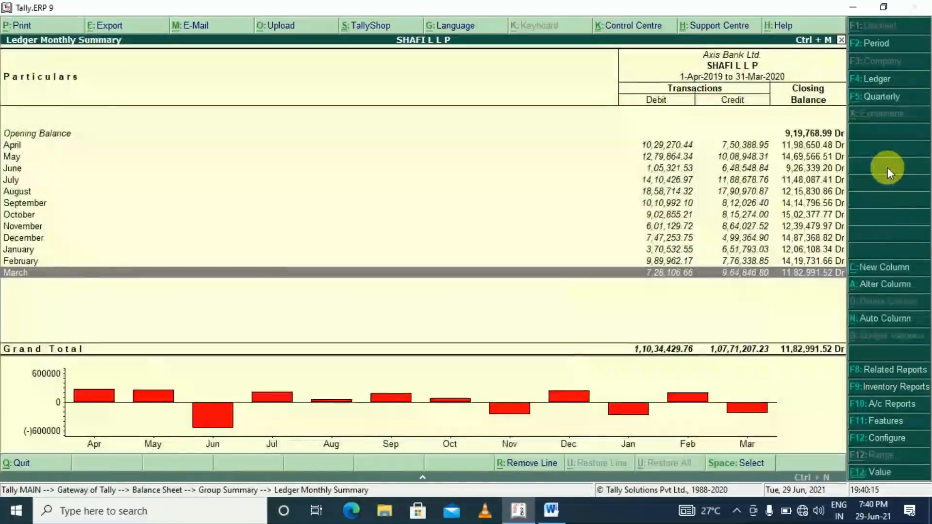
pyautogui.press('Escape')
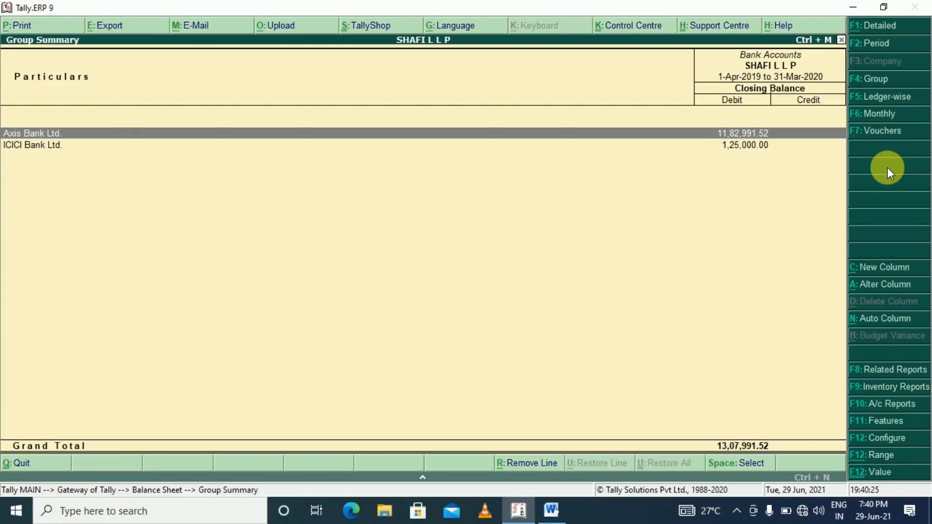
pyautogui.press('Escape')
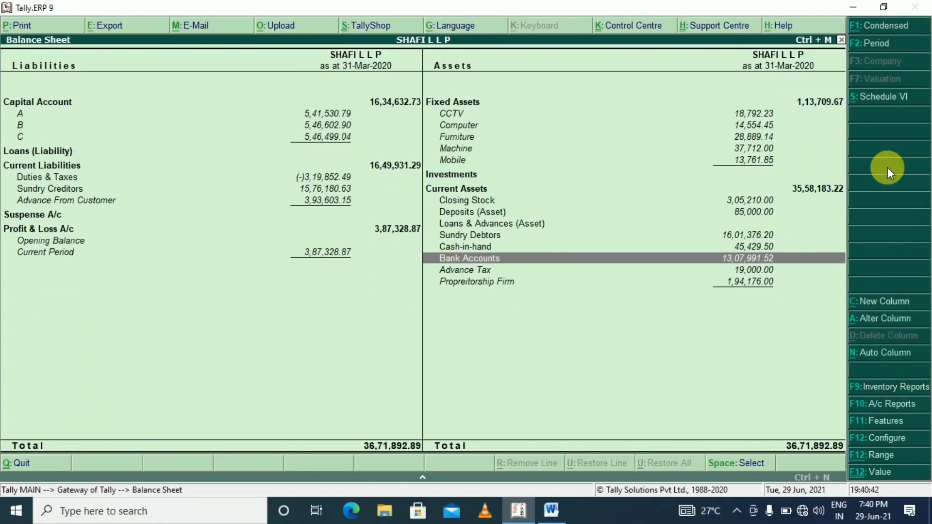
# Drill down into Cash-in-hand under Current Assets and open the Cash ledger's monthly summary
pyautogui.press('Up')
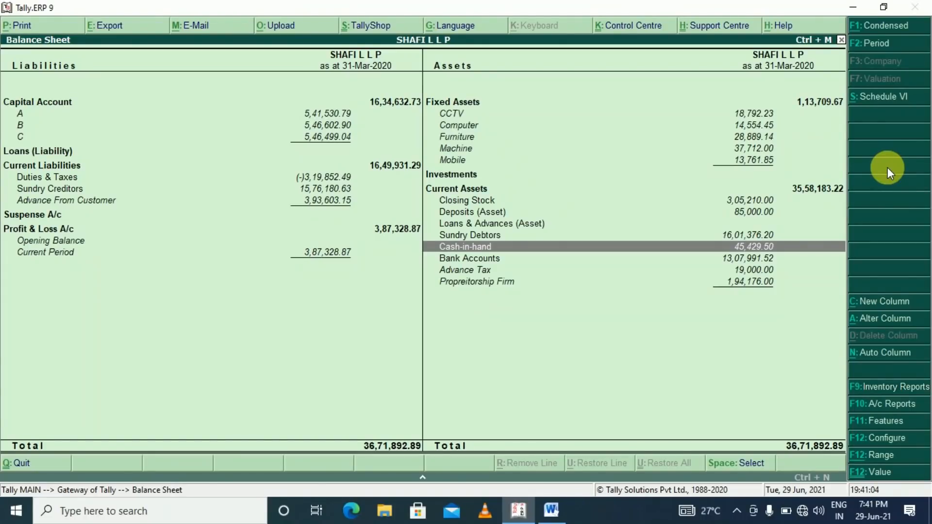
pyautogui.press('Return')
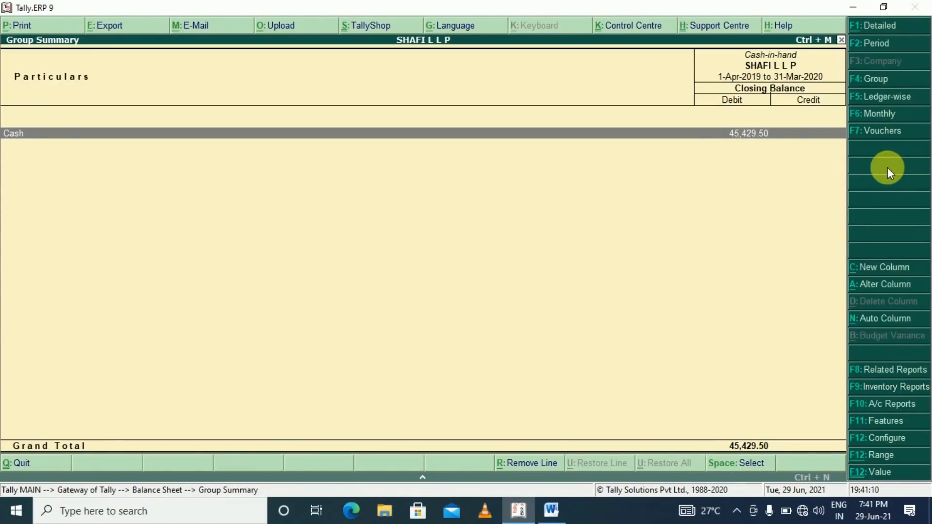
pyautogui.press('Return')
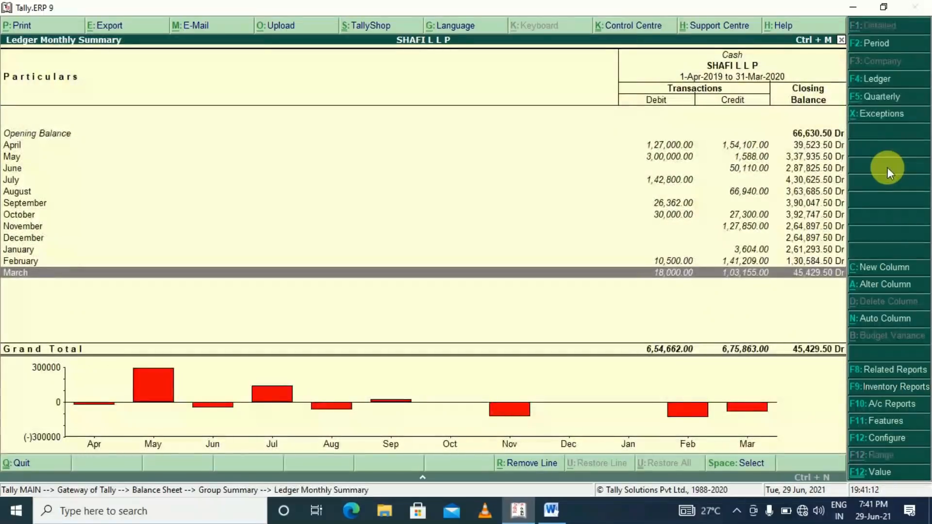
# Examine the Cash ledger's monthly transactions and closing balances for 2019-20, starting from April
pyautogui.press('Up')
pyautogui.press('Up')
pyautogui.press('Up')
pyautogui.press('Up')
pyautogui.press('Up')
pyautogui.press('Up')
pyautogui.press('Up')
pyautogui.press('Up')
pyautogui.press('Up')
pyautogui.press('Up')
pyautogui.press('Up')
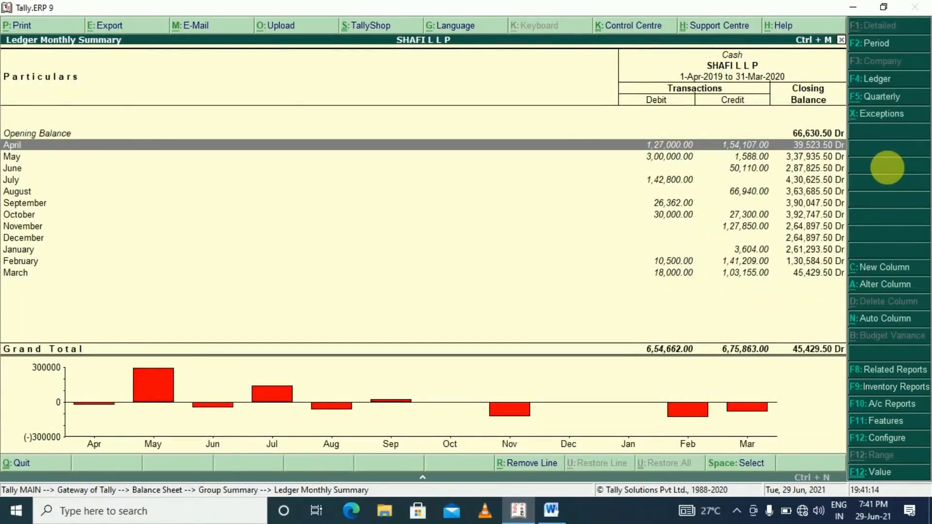
pyautogui.press('Return')
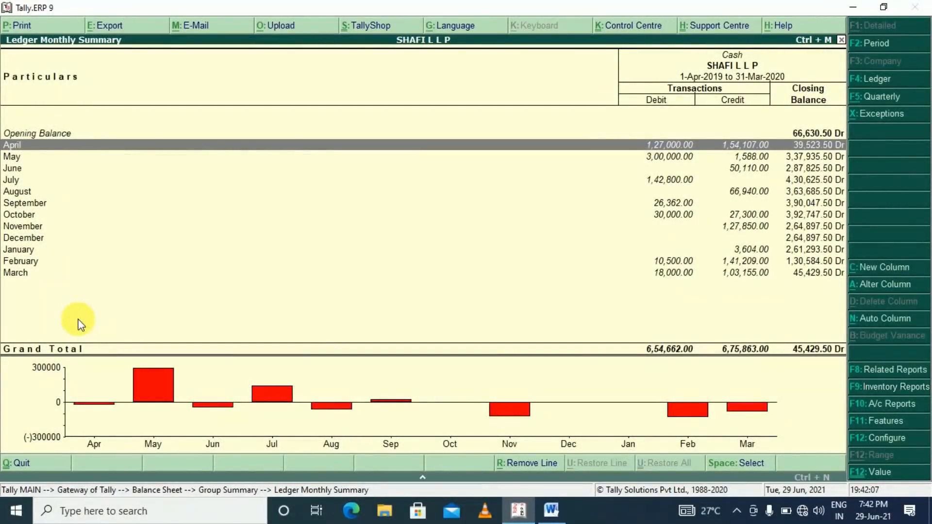
pyautogui.press('Down')
pyautogui.press('Down')
pyautogui.press('Down')
pyautogui.press('Down')
pyautogui.press('Down')
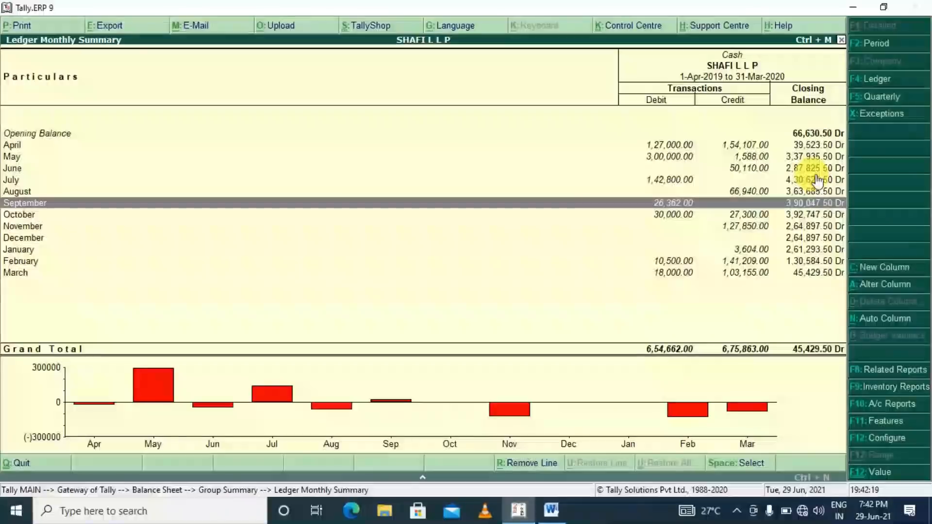
# Open the Cash ledger's vouchers for April from the monthly summary
pyautogui.press('Up')
pyautogui.press('Up')
pyautogui.press('Up')
pyautogui.press('Up')
pyautogui.press('Up')
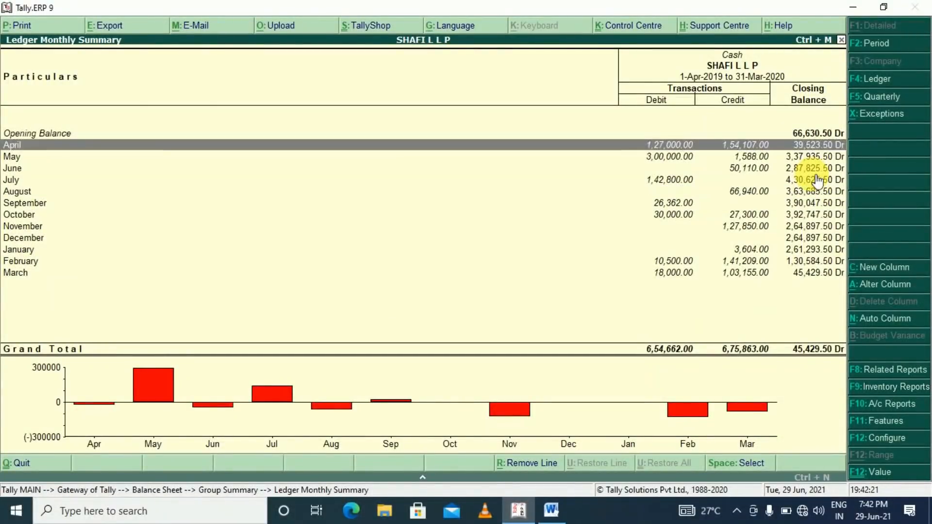
pyautogui.press('Return')
# Set the Cash voucher period from 1-4-2019 to 31-3-2020 and display the ledger's daily breakup from the first day
pyautogui.press('F2')
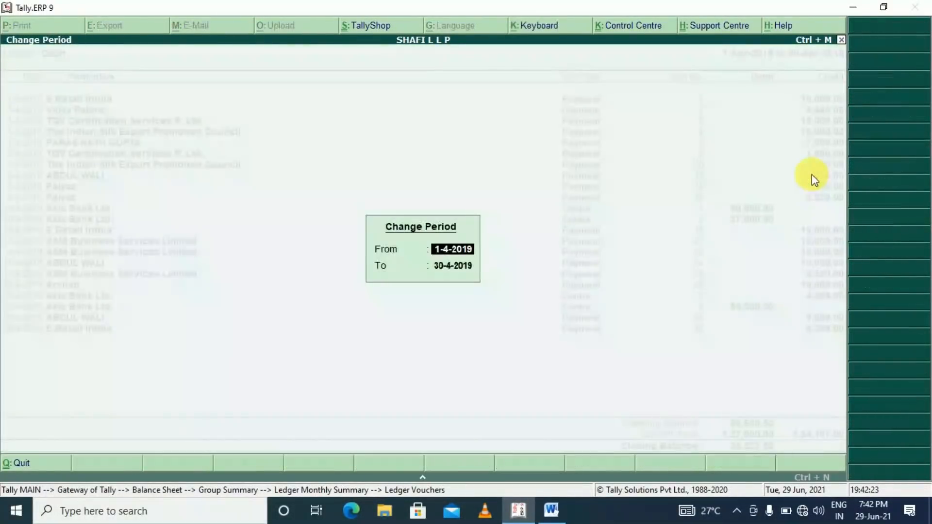
pyautogui.press('BackSpace')
pyautogui.press('Return')
pyautogui.press('BackSpace')
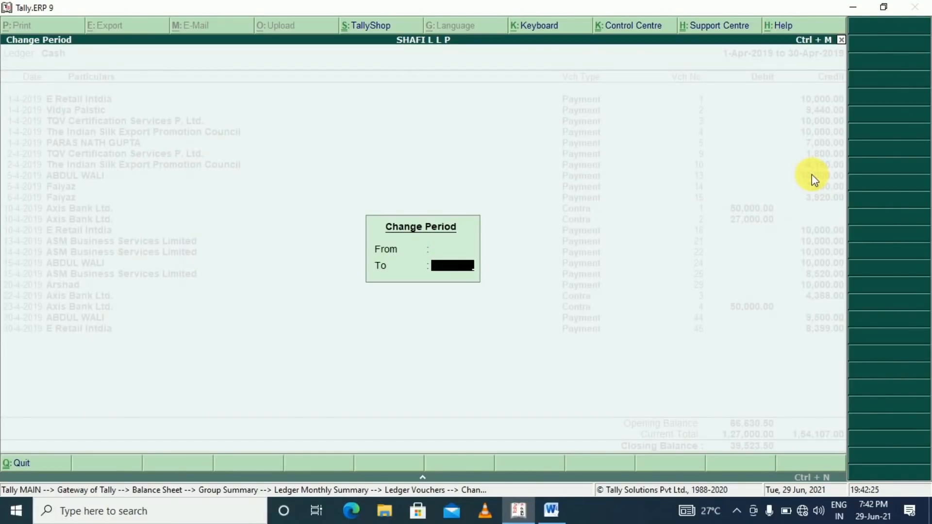
pyautogui.press('Return')
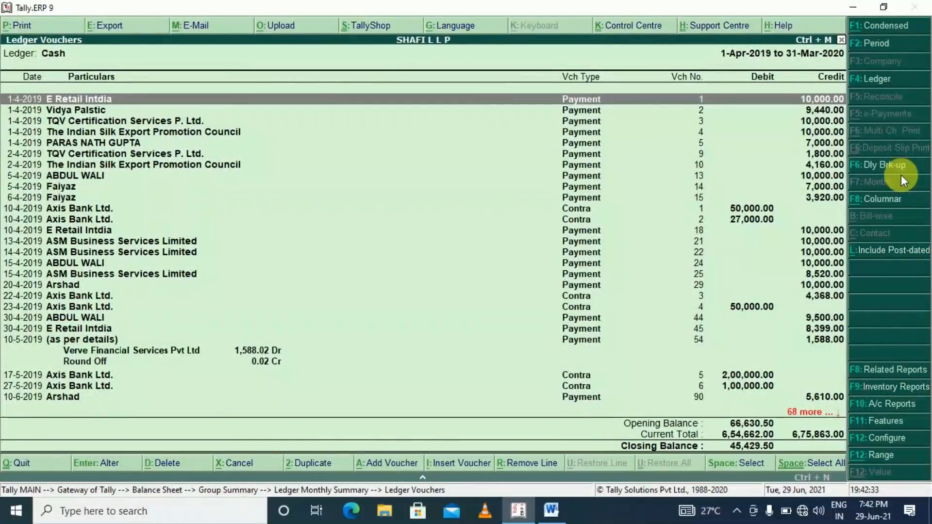
pyautogui.click(900, 173)
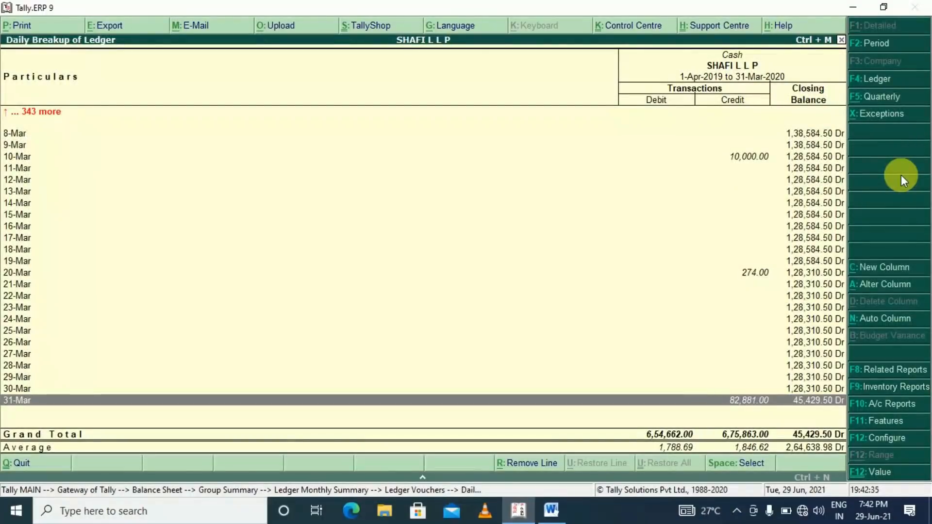
pyautogui.press('Home')
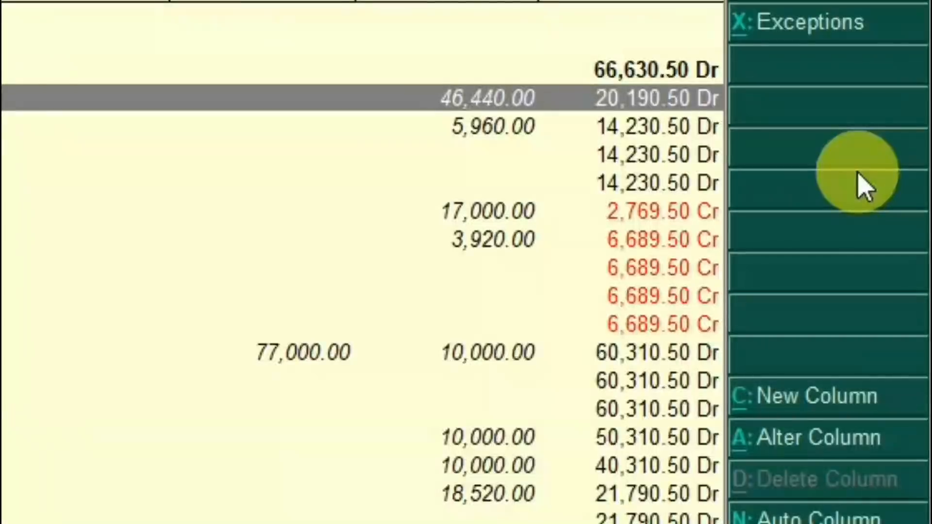
# Examine the Cash ledger's daily closing balances for the first days of April, checking for negative cash
pyautogui.press('Down')
pyautogui.press('Down')
pyautogui.press('Down')
pyautogui.press('Down')
pyautogui.press('Down')
pyautogui.press('Down')
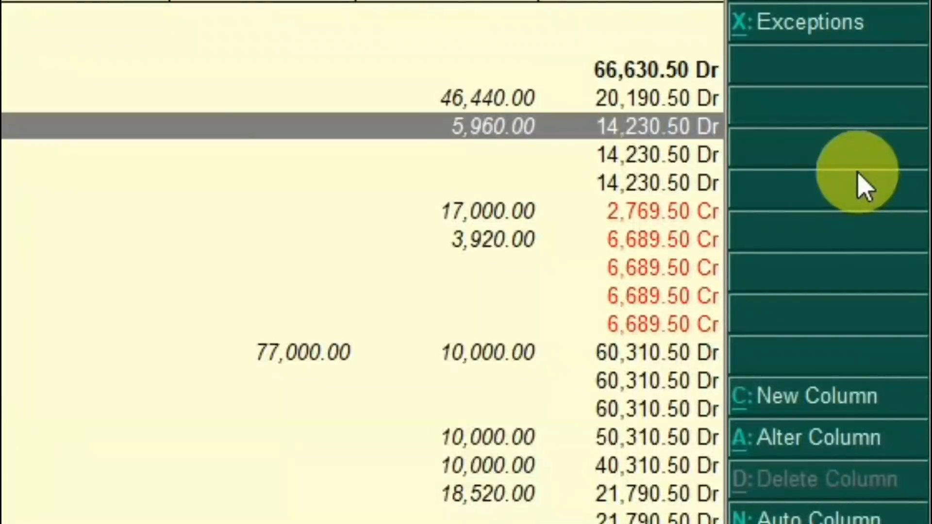
pyautogui.press('Up')
pyautogui.press('Up')
pyautogui.press('Up')
pyautogui.press('Down')
pyautogui.press('Down')
pyautogui.press('Down')
pyautogui.press('Down')
pyautogui.press('Down')
pyautogui.press('Down')
pyautogui.press('Down')
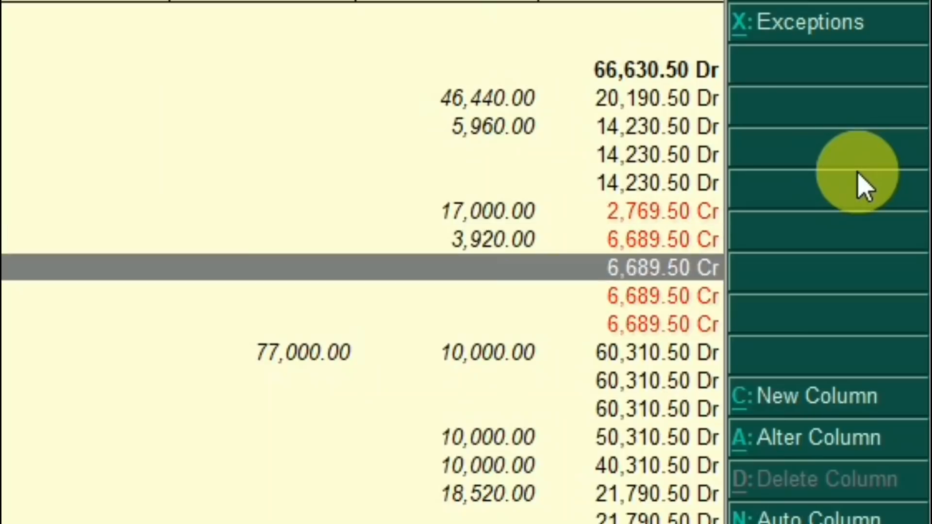
pyautogui.press('Up')
pyautogui.press('Up')
pyautogui.press('Up')
pyautogui.press('Up')
pyautogui.press('Up')
pyautogui.press('Up')
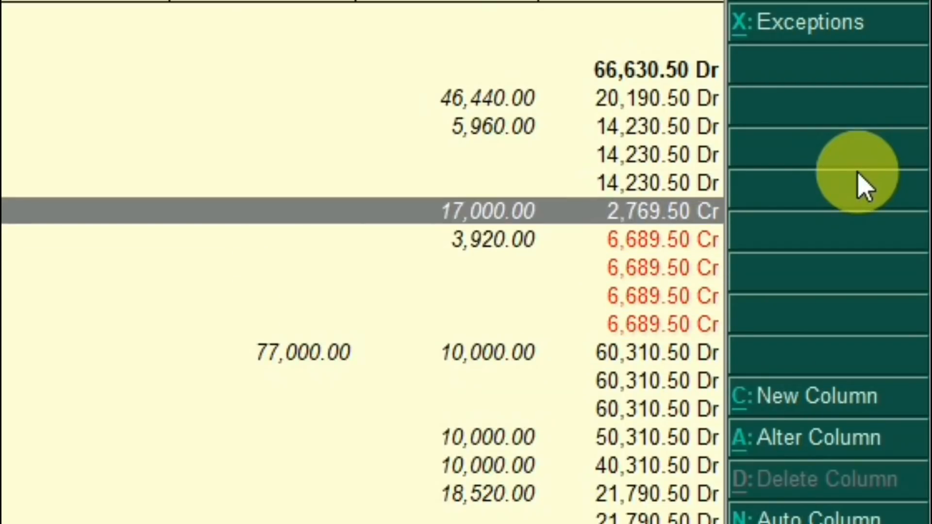
# Review the Cash ledger's daily debits, credits and closing balances from April through the following months to late January
pyautogui.press('Down')
pyautogui.press('Down')
pyautogui.press('Down')
pyautogui.press('Down')
pyautogui.press('Down')
pyautogui.press('Down')
pyautogui.press('Down')
pyautogui.press('Down')
pyautogui.press('Down')
pyautogui.press('Down')
pyautogui.press('Down')
pyautogui.press('Down')
pyautogui.press('Down')
pyautogui.press('Down')
pyautogui.press('Down')
pyautogui.press('Down')
pyautogui.press('Down')
pyautogui.press('Down')
pyautogui.press('Down')
pyautogui.press('Down')
pyautogui.press('Down')
pyautogui.press('Down')
pyautogui.press('Down')
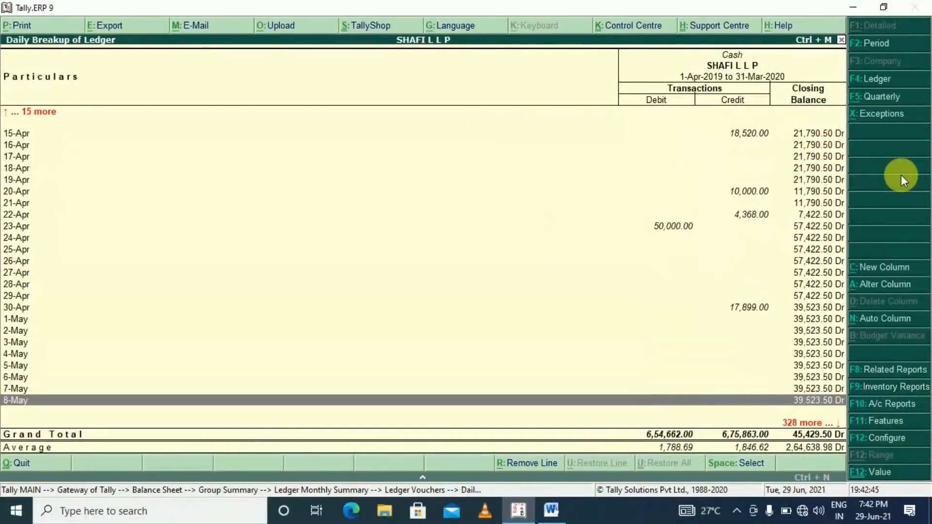
pyautogui.press('Down')
pyautogui.press('Down')
pyautogui.press('Down')
pyautogui.press('Down')
pyautogui.press('Down')
pyautogui.press('Down')
pyautogui.press('Down')
pyautogui.press('Down')
pyautogui.press('Down')
pyautogui.press('Down')
pyautogui.press('Down')
pyautogui.press('Down')
pyautogui.press('Down')
pyautogui.press('Down')
pyautogui.press('Down')
pyautogui.press('Down')
pyautogui.press('Down')
pyautogui.press('Down')
pyautogui.press('Down')
pyautogui.press('Down')
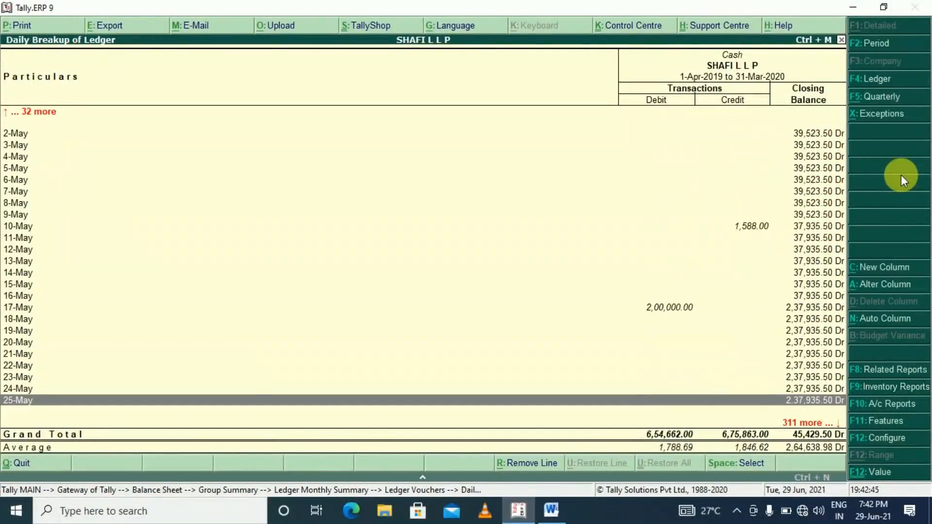
pyautogui.press('Down')
pyautogui.press('Down')
pyautogui.press('Down')
pyautogui.press('Down')
pyautogui.press('Down')
pyautogui.press('Down')
pyautogui.press('Down')
pyautogui.press('Down')
pyautogui.press('Down')
pyautogui.press('Down')
pyautogui.press('Down')
pyautogui.press('Down')
pyautogui.press('Down')
pyautogui.press('Down')
pyautogui.press('Down')
pyautogui.press('Down')
pyautogui.press('Down')
pyautogui.press('Down')
pyautogui.press('Down')
pyautogui.press('Down')
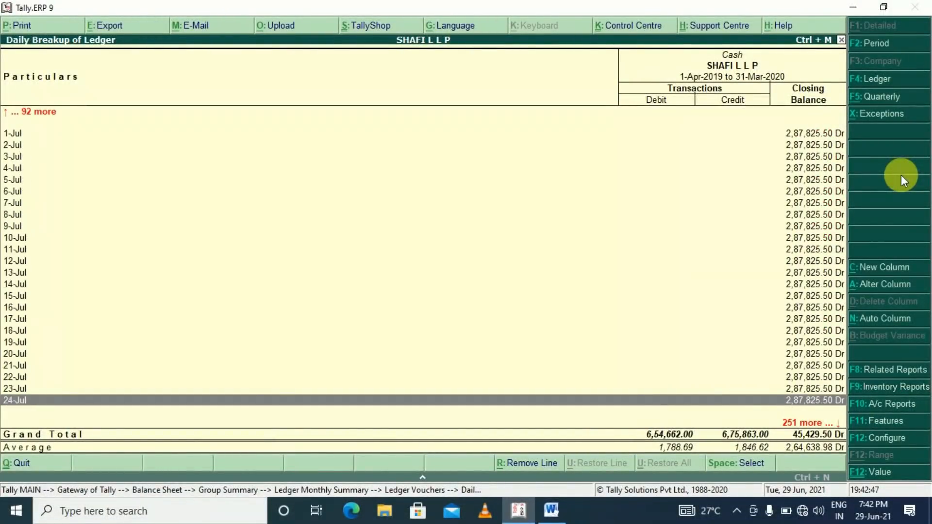
pyautogui.press('Down')
pyautogui.press('Down')
pyautogui.press('Down')
pyautogui.press('Down')
pyautogui.press('Down')
pyautogui.press('Down')
pyautogui.press('Down')
pyautogui.press('Down')
pyautogui.press('Down')
pyautogui.press('Down')
pyautogui.press('Down')
pyautogui.press('Down')
pyautogui.press('Down')
pyautogui.press('Down')
pyautogui.press('Down')
pyautogui.press('Down')
pyautogui.press('Down')
pyautogui.press('Down')
pyautogui.press('Down')
pyautogui.press('Down')
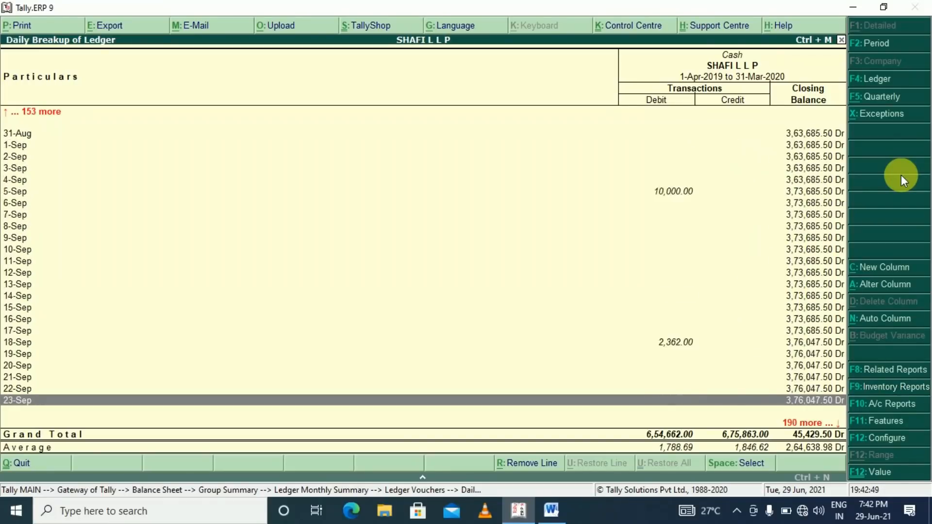
pyautogui.press('Down')
pyautogui.press('Down')
pyautogui.press('Down')
pyautogui.press('Down')
pyautogui.press('Down')
pyautogui.press('Down')
pyautogui.press('Down')
pyautogui.press('Down')
pyautogui.press('Down')
pyautogui.press('Down')
pyautogui.press('Down')
pyautogui.press('Down')
pyautogui.press('Down')
pyautogui.press('Down')
pyautogui.press('Down')
pyautogui.press('Down')
pyautogui.press('Down')
pyautogui.press('Down')
pyautogui.press('Down')
pyautogui.press('Down')
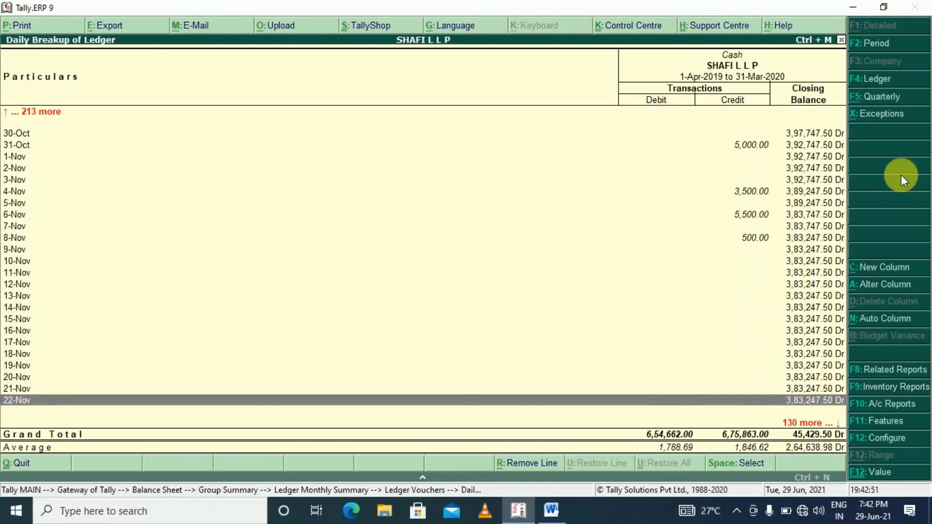
pyautogui.press('Down')
pyautogui.press('Down')
pyautogui.press('Down')
pyautogui.press('Down')
pyautogui.press('Down')
pyautogui.press('Down')
pyautogui.press('Down')
pyautogui.press('Down')
pyautogui.press('Down')
pyautogui.press('Down')
pyautogui.press('Down')
pyautogui.press('Down')
pyautogui.press('Down')
pyautogui.press('Down')
pyautogui.press('Down')
pyautogui.press('Down')
pyautogui.press('Down')
pyautogui.press('Down')
pyautogui.press('Down')
pyautogui.press('Down')
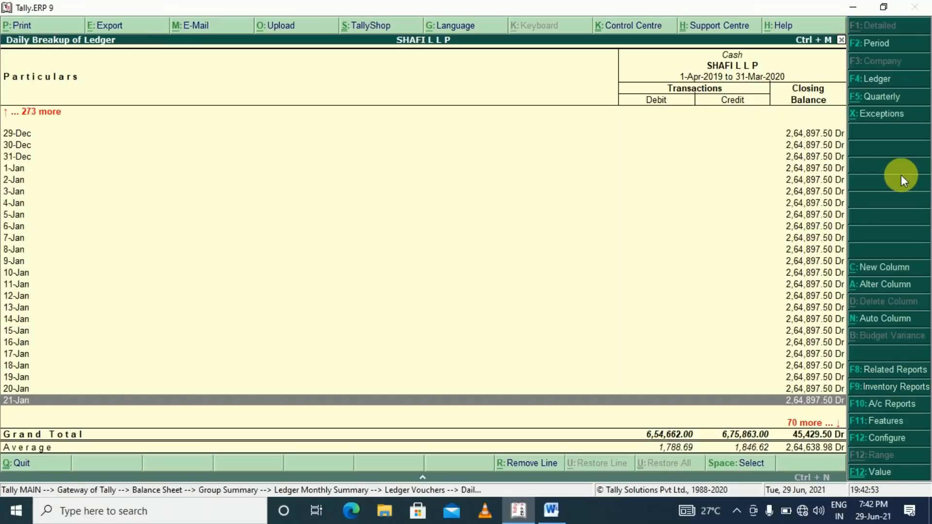
# Review the Cash ledger's daily debits, credits and closing balances from late January through 31 March
pyautogui.press('Down')
pyautogui.press('Down')
pyautogui.press('Down')
pyautogui.press('Down')
pyautogui.press('Down')
pyautogui.press('Down')
pyautogui.press('Down')
pyautogui.press('Down')
pyautogui.press('Down')
pyautogui.press('Down')
pyautogui.press('Down')
pyautogui.press('Down')
pyautogui.press('Down')
pyautogui.press('Down')
pyautogui.press('Down')
pyautogui.press('Down')
pyautogui.press('Down')
pyautogui.press('Down')
pyautogui.press('Down')
pyautogui.press('Down')
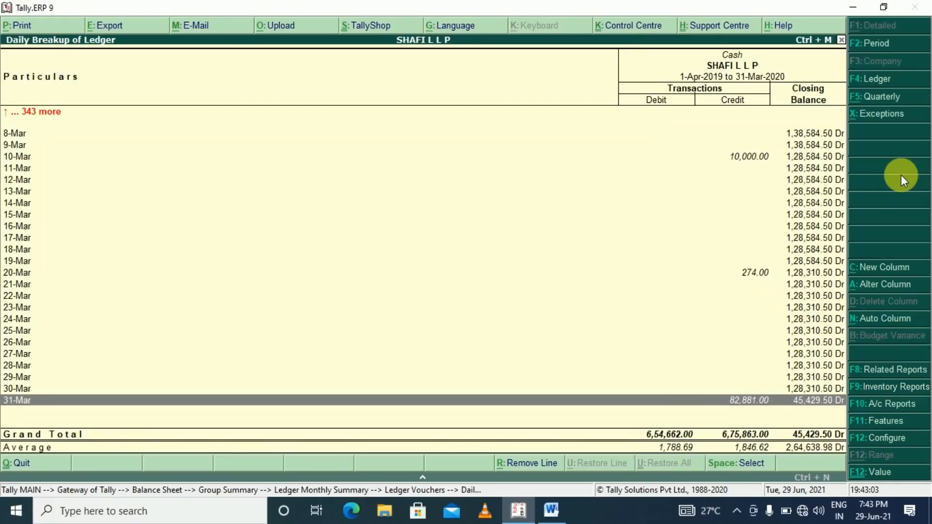
# Return to the start of the Cash daily breakup and examine the credits and negative closing balances from 5-Apr to 9-Apr
pyautogui.press('Home')
pyautogui.press('Down')
pyautogui.press('Down')
pyautogui.press('Down')
pyautogui.press('Down')
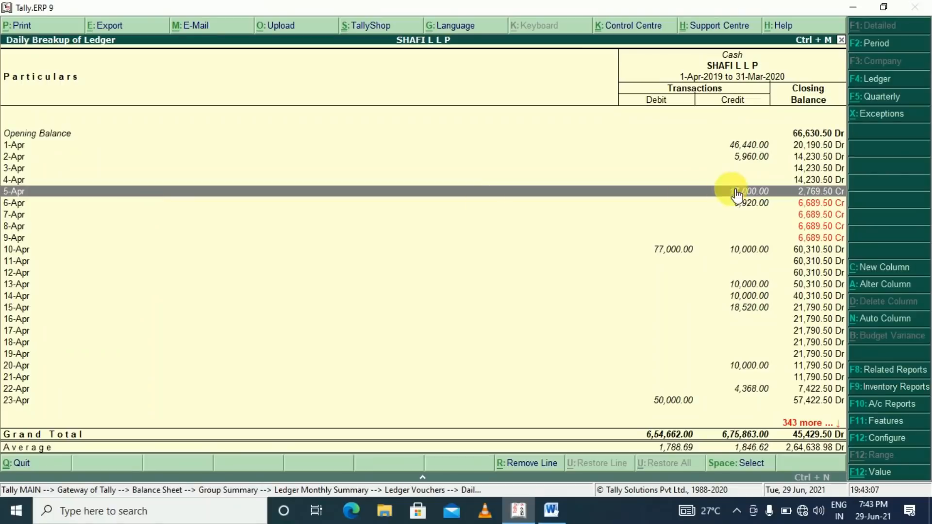
pyautogui.click(831, 238)
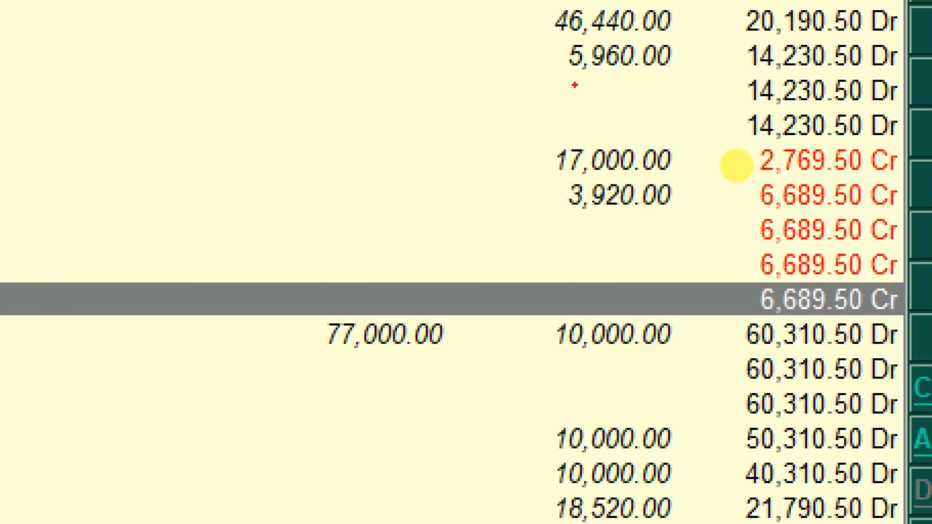
pyautogui.moveTo(659, 129)
pyautogui.mouseDown()
pyautogui.moveTo(528, 220)
pyautogui.moveTo(805, 259)
pyautogui.moveTo(723, 154)
pyautogui.moveTo(664, 128)
pyautogui.mouseUp()
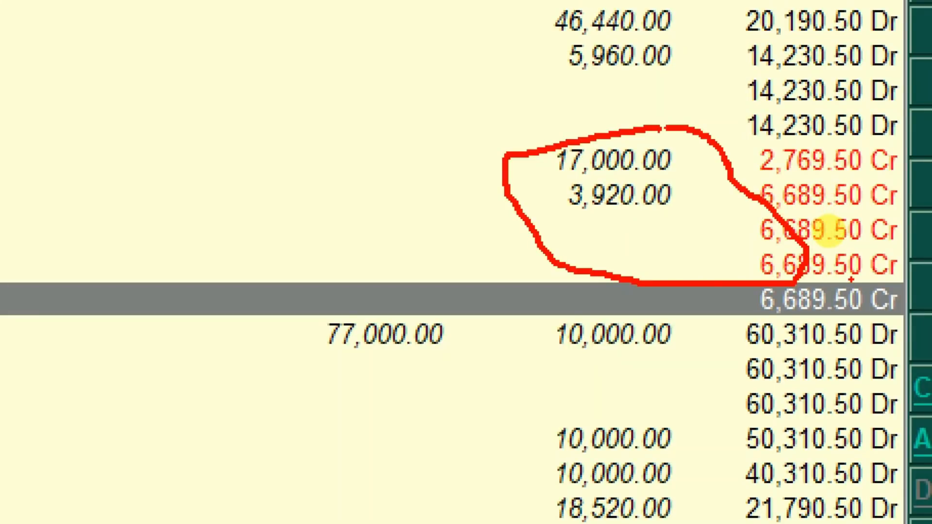
pyautogui.press('Escape')
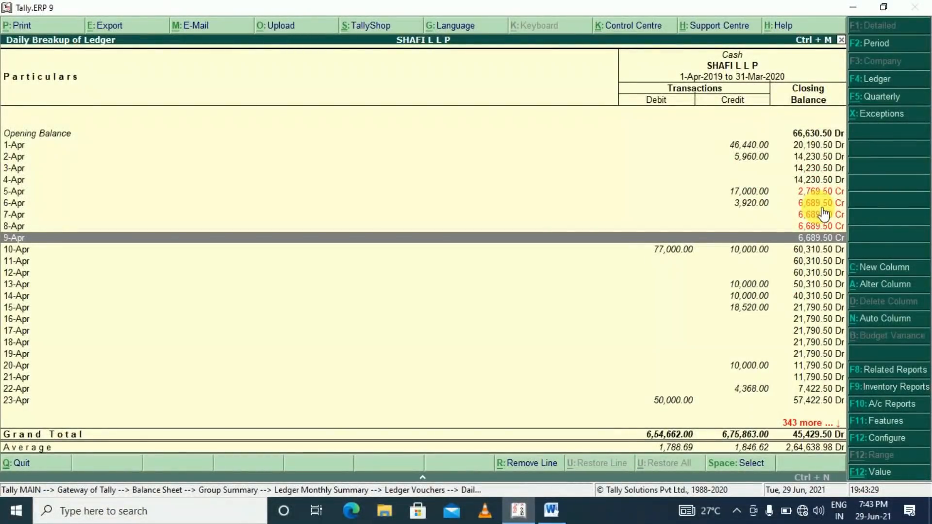
pyautogui.press('Up')
pyautogui.press('Up')
pyautogui.press('Up')
pyautogui.press('Up')
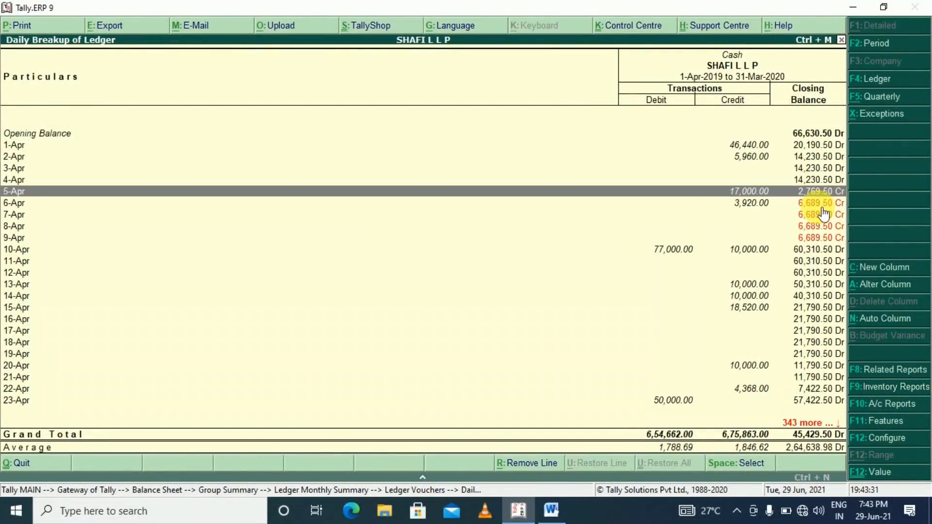
pyautogui.press('Down')
pyautogui.press('Down')
pyautogui.press('Down')
pyautogui.press('Down')
pyautogui.press('Down')
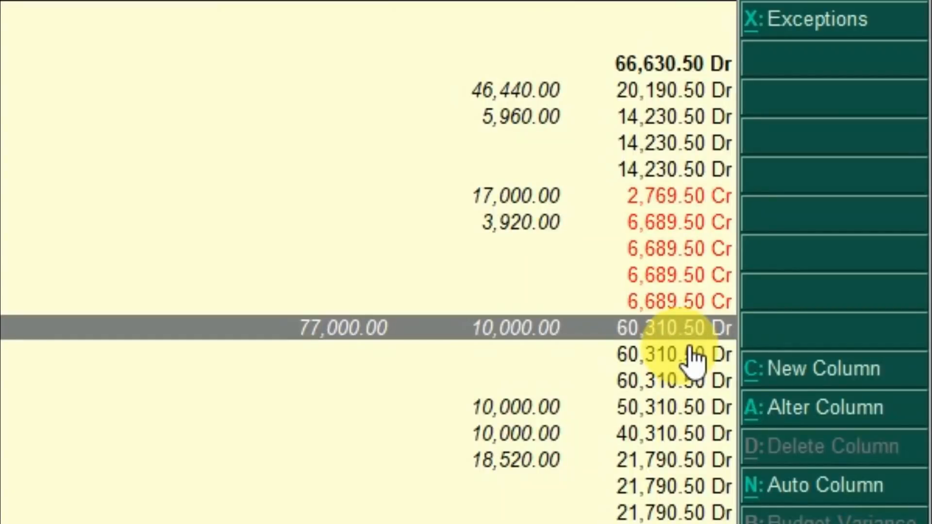
# Open the Cash ledger's vouchers for 5-Apr, check both payment entries and return to the daily breakup
pyautogui.click(742, 195)
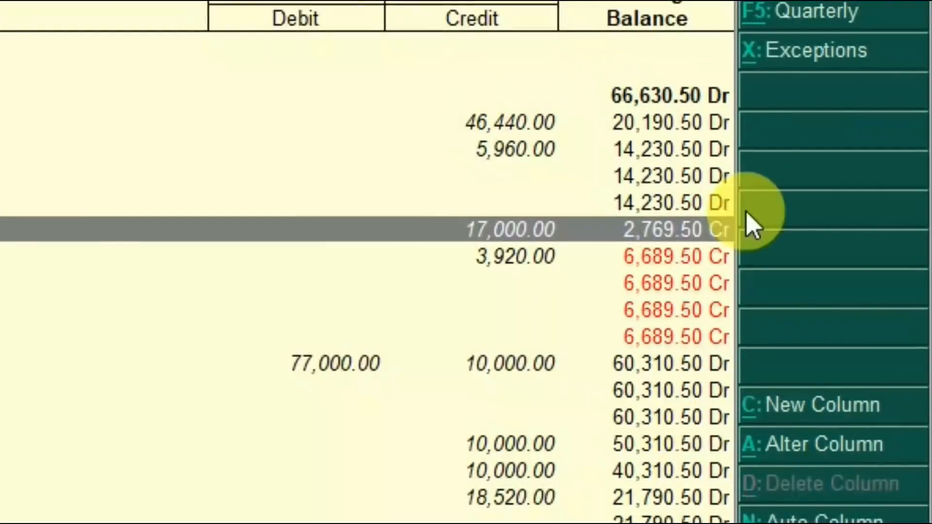
pyautogui.click(584, 236)
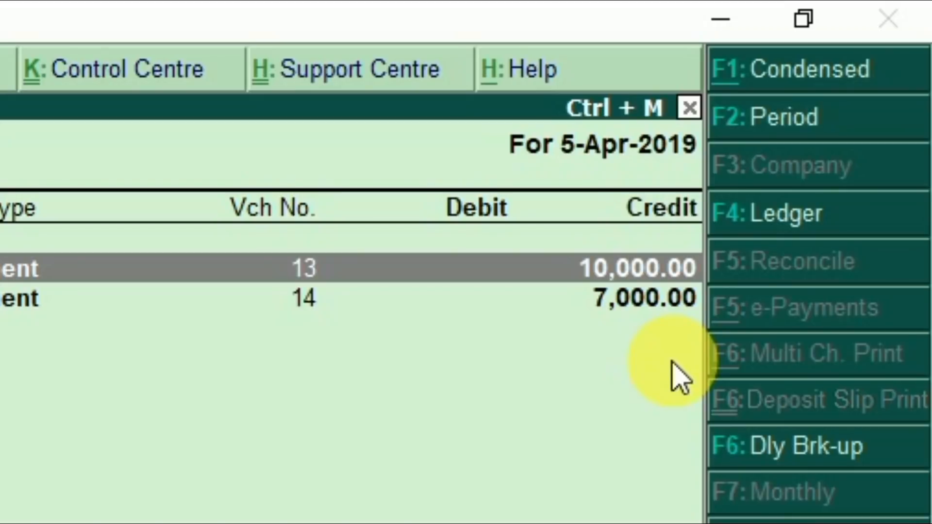
pyautogui.press('Down')
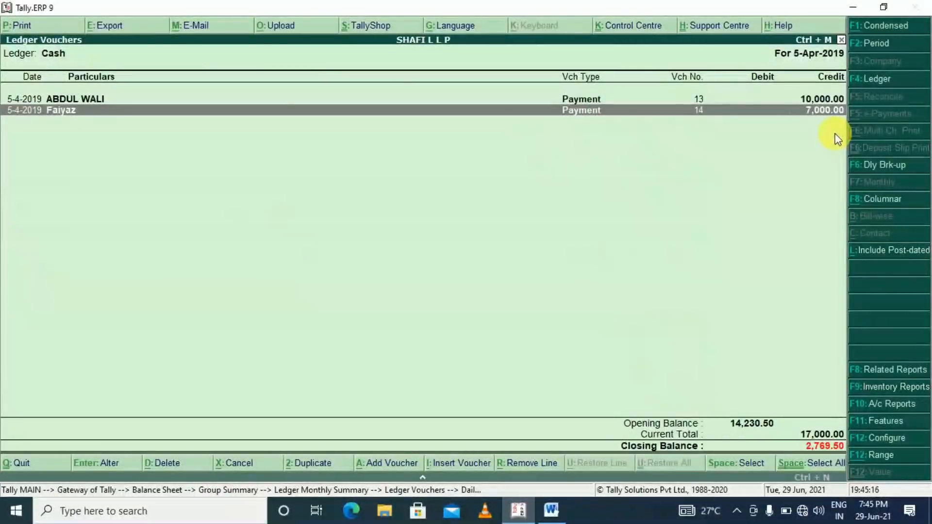
pyautogui.press('Escape')
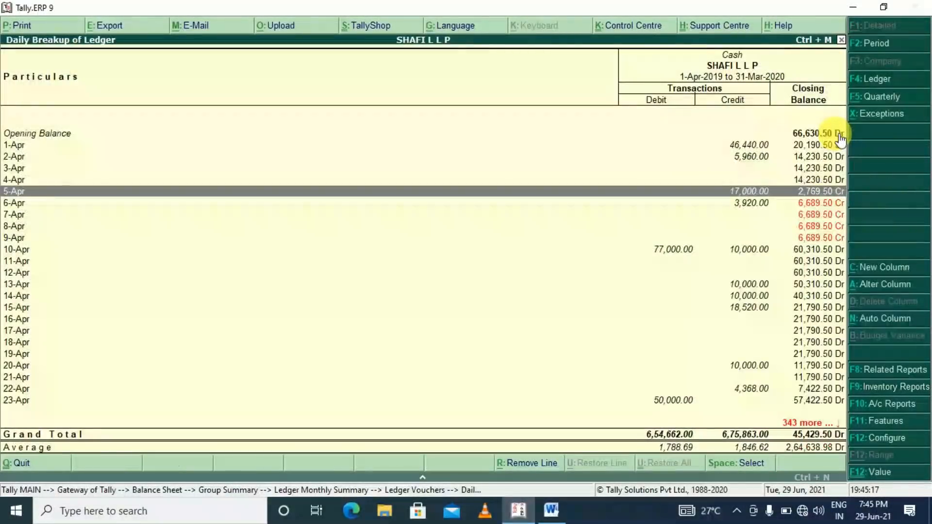
# Compare the Cash ledger's daily closing balances between early April and 10-Apr, focusing on the negative cash days
pyautogui.press('Down')
pyautogui.press('Down')
pyautogui.press('Down')
pyautogui.press('Down')
pyautogui.press('Down')
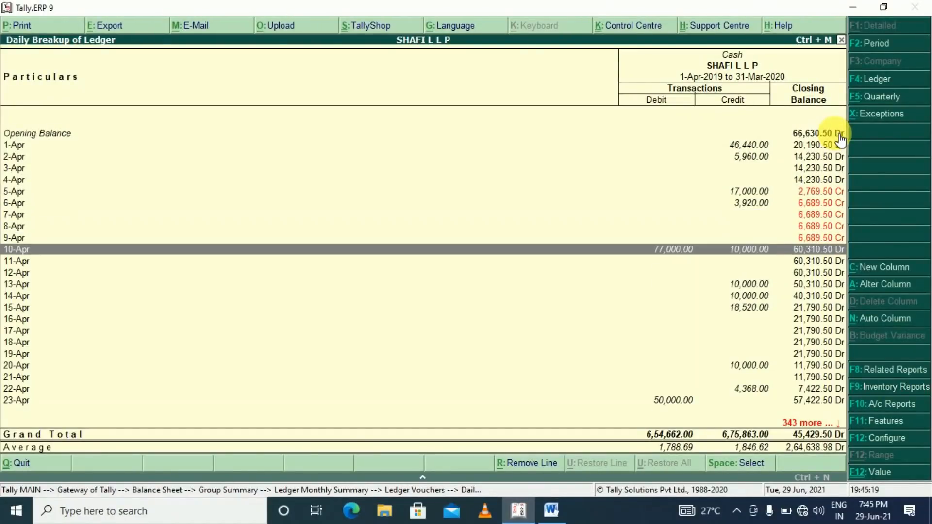
pyautogui.press('Up')
pyautogui.press('Up')
pyautogui.press('Up')
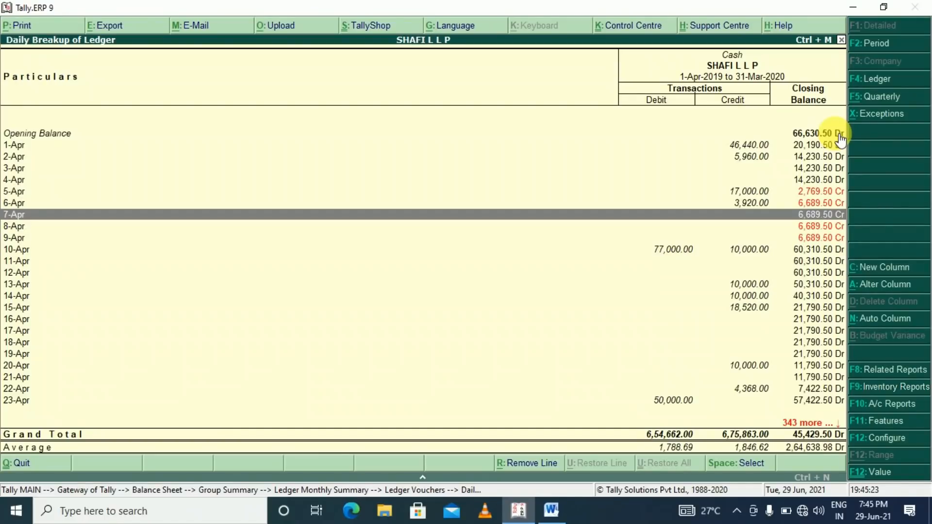
pyautogui.press('Down')
pyautogui.press('Down')
pyautogui.press('Down')
pyautogui.press('Up')
pyautogui.press('Up')
pyautogui.press('Up')
pyautogui.press('Up')
pyautogui.press('Up')
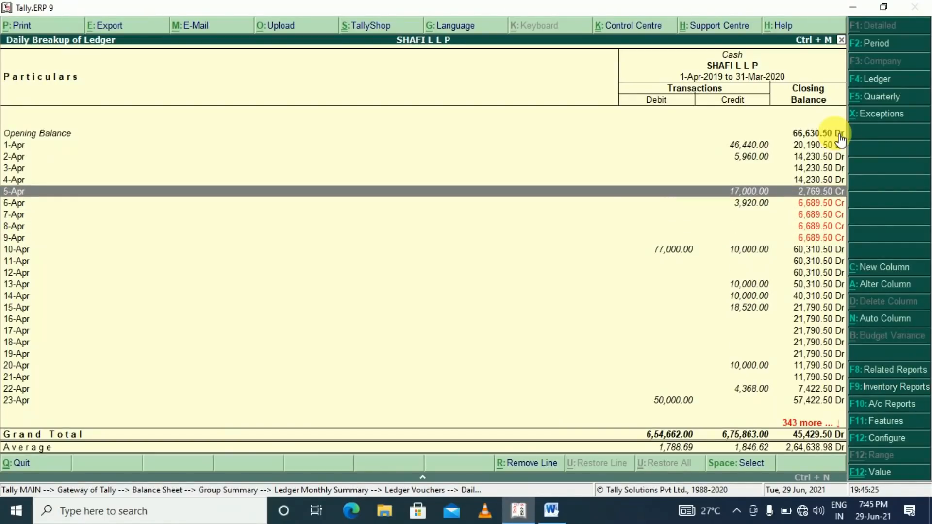
pyautogui.press('Down')
pyautogui.press('Up')
pyautogui.press('Up')
pyautogui.press('Down')
pyautogui.press('Down')
pyautogui.press('Down')
pyautogui.press('Down')
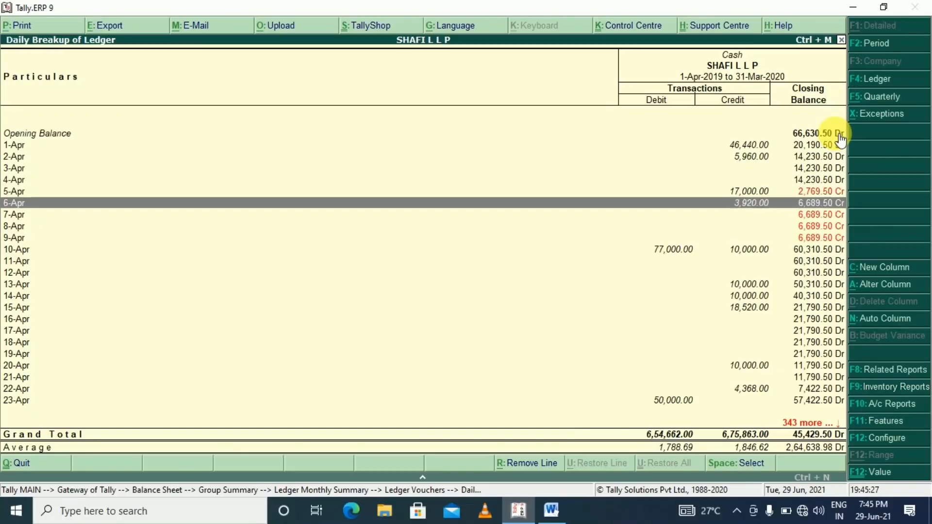
pyautogui.press('Up')
pyautogui.press('Up')
pyautogui.press('Up')
pyautogui.press('Down')
pyautogui.press('Down')
pyautogui.press('Down')
pyautogui.press('Down')
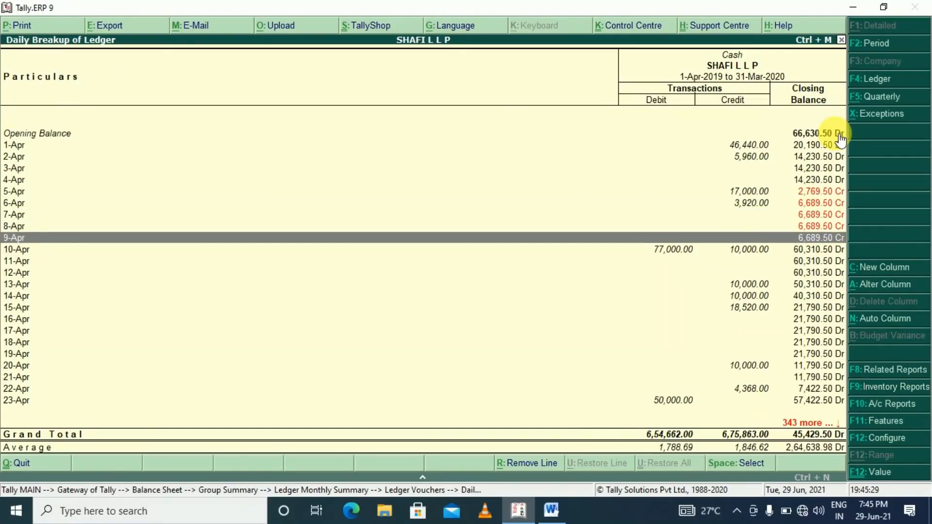
pyautogui.press('Down')
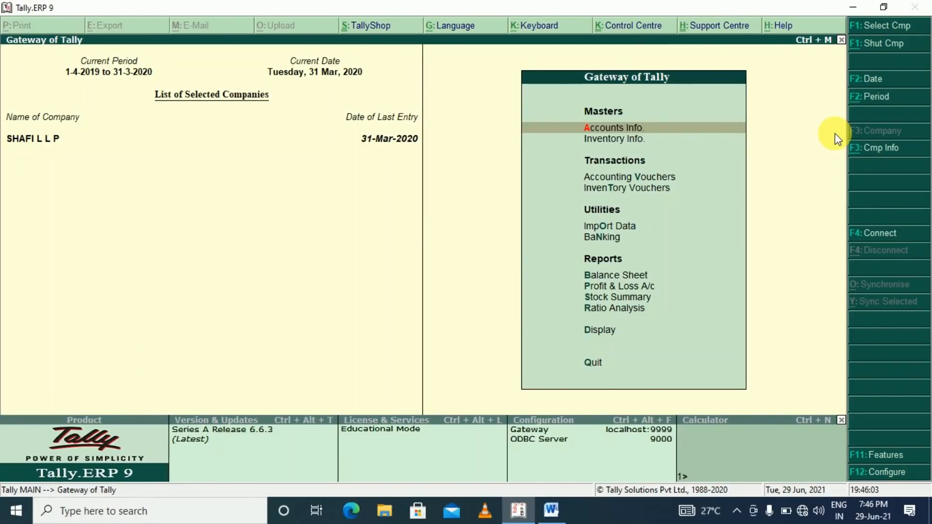
# Open the Sundry Debtors group summary from the Balance Sheet and check the closing balances of its parties
pyautogui.press('b')
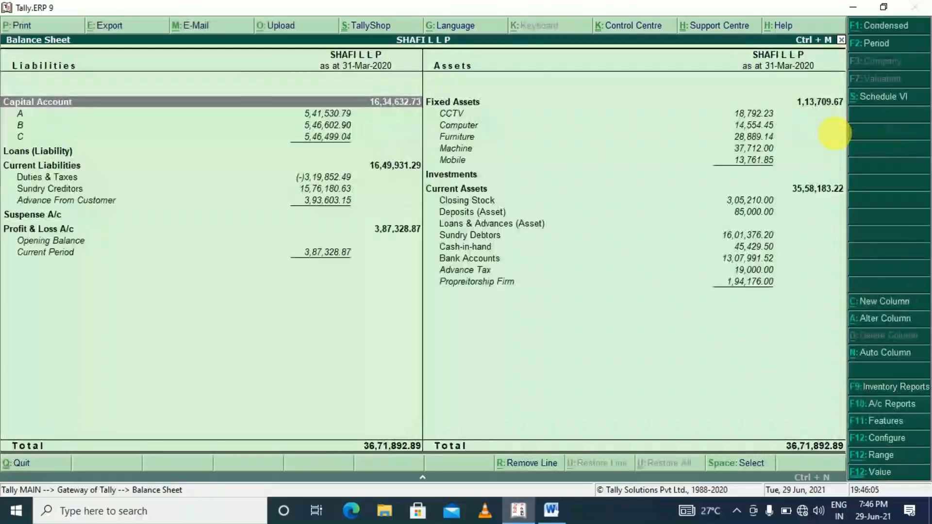
pyautogui.press('Right')
pyautogui.press('Down')
pyautogui.press('Down')
pyautogui.press('Down')
pyautogui.press('Down')
pyautogui.press('Down')
pyautogui.press('Down')
pyautogui.press('Down')
pyautogui.press('Down')
pyautogui.press('Down')
pyautogui.press('Down')
pyautogui.press('Down')
pyautogui.press('Down')
pyautogui.press('Down')
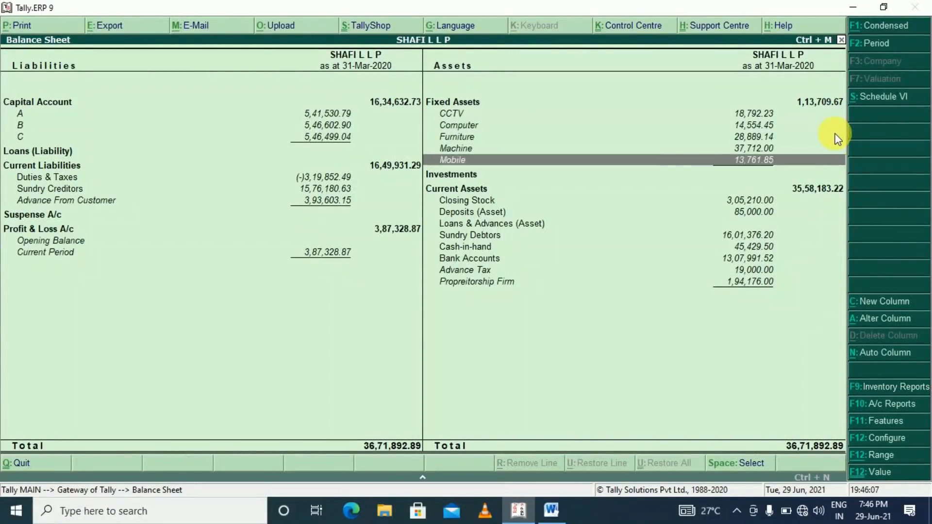
pyautogui.press('Up')
pyautogui.press('Up')
pyautogui.press('Return')
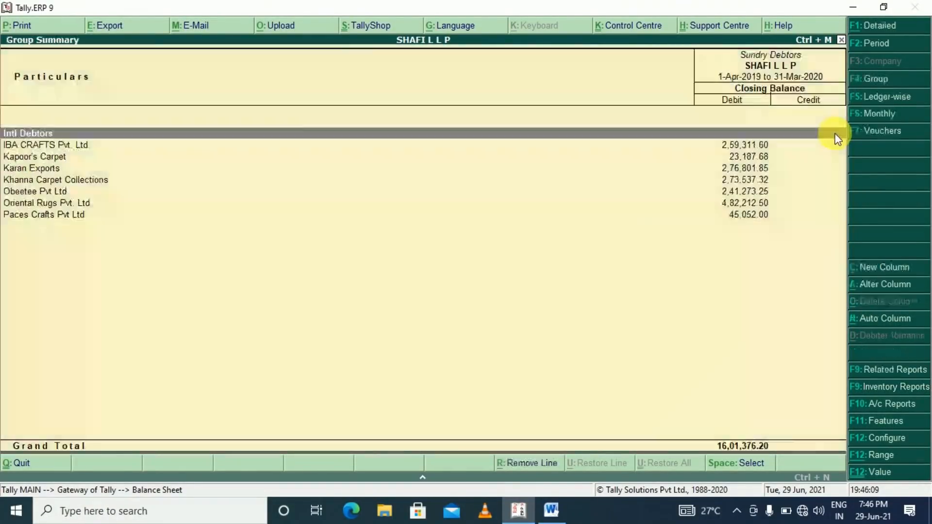
pyautogui.click(743, 143)
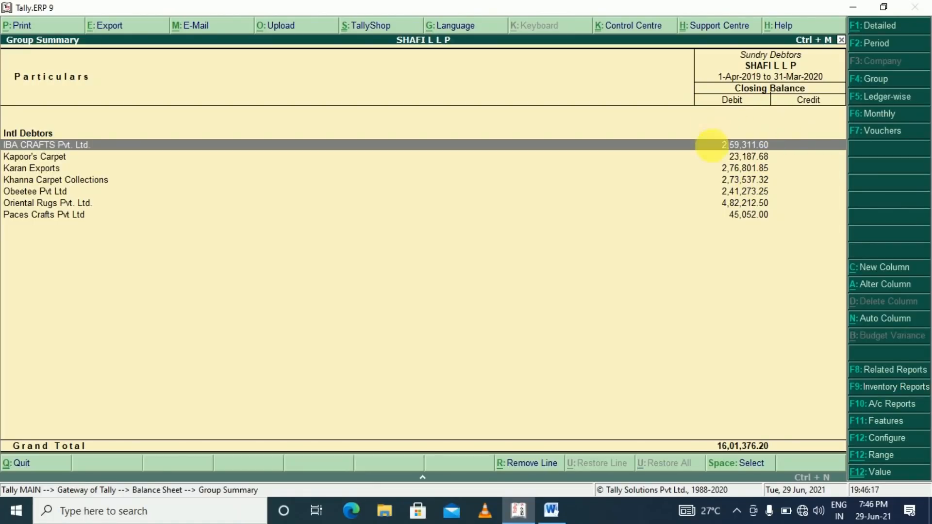
pyautogui.click(796, 156)
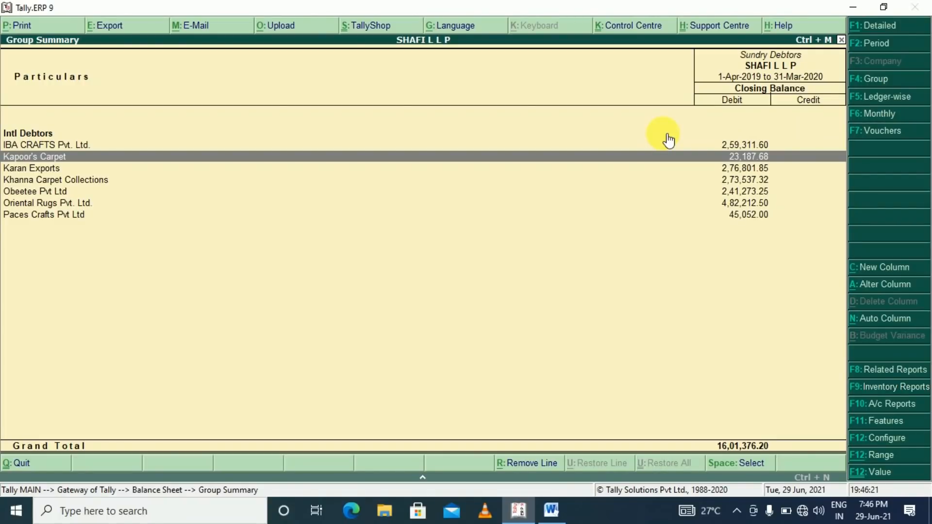
# Go back to the Balance Sheet and open the Sundry Creditors group summary to check the creditors' closing balances
pyautogui.press('Escape')
pyautogui.press('Left')
pyautogui.press('Up')
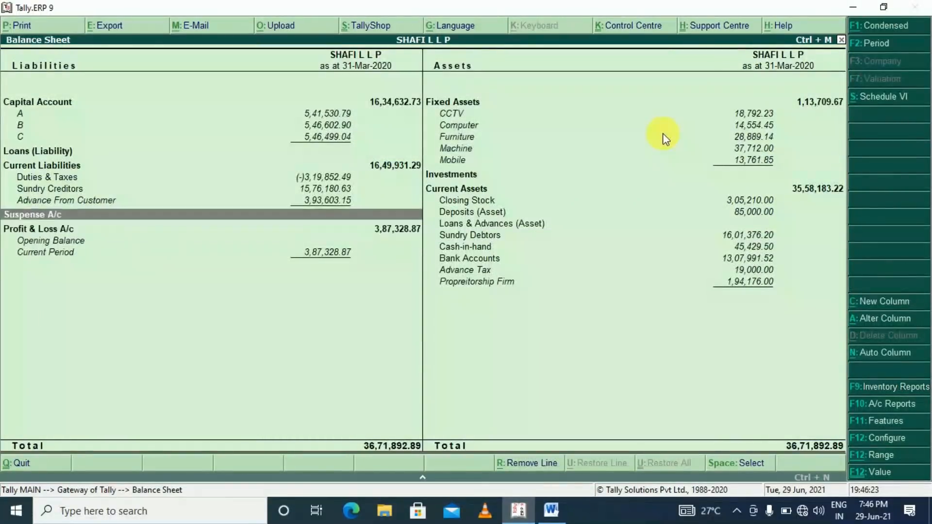
pyautogui.press('Up')
pyautogui.press('Up')
pyautogui.press('Up')
pyautogui.press('Down')
pyautogui.press('Return')
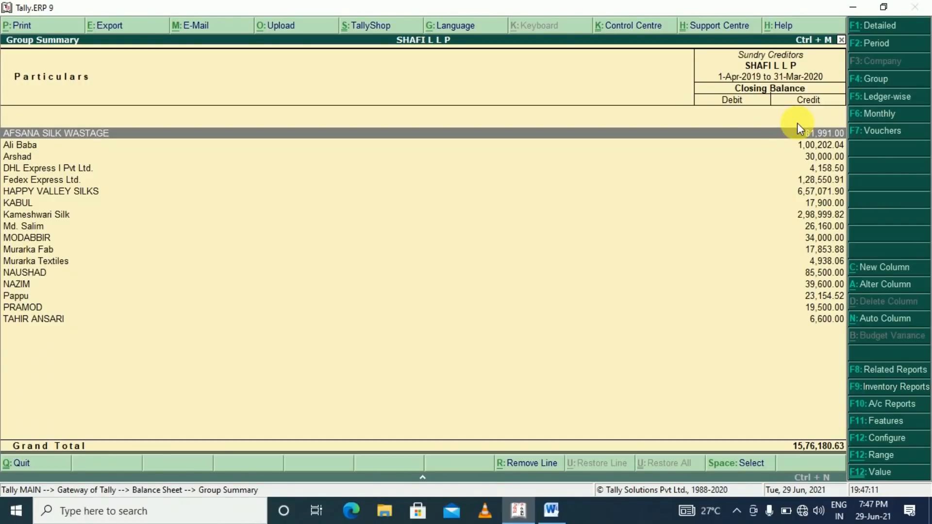
pyautogui.click(805, 156)
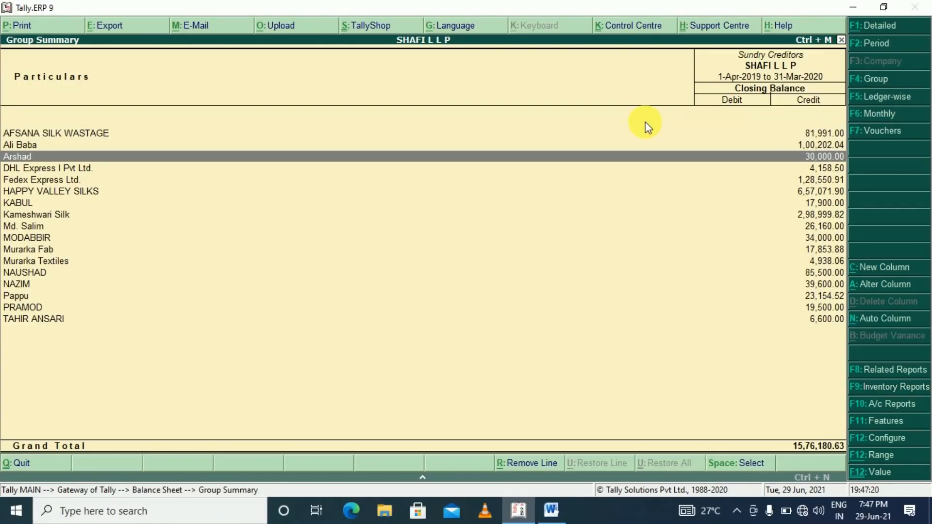
# Open the DHL Express I Pvt Ltd. ledger's vouchers and set the period from 1-Apr-2019 to 31-Mar-2020
pyautogui.press('Down')
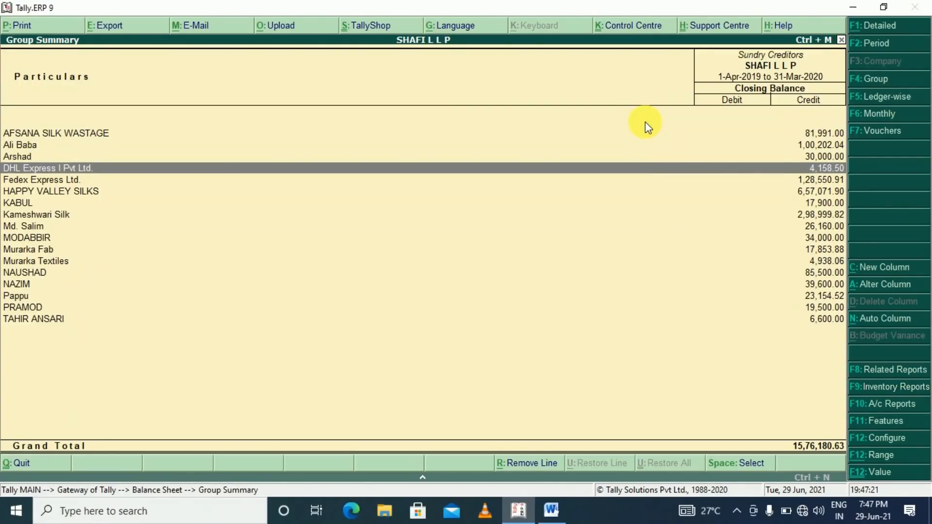
pyautogui.press('Return')
pyautogui.press('Return')
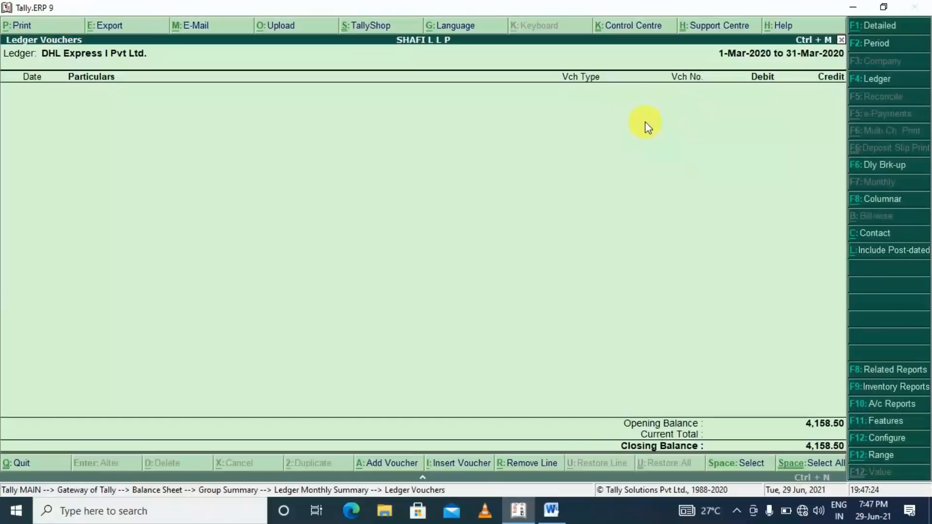
pyautogui.press('F2')
pyautogui.press('Return')
pyautogui.press('Return')
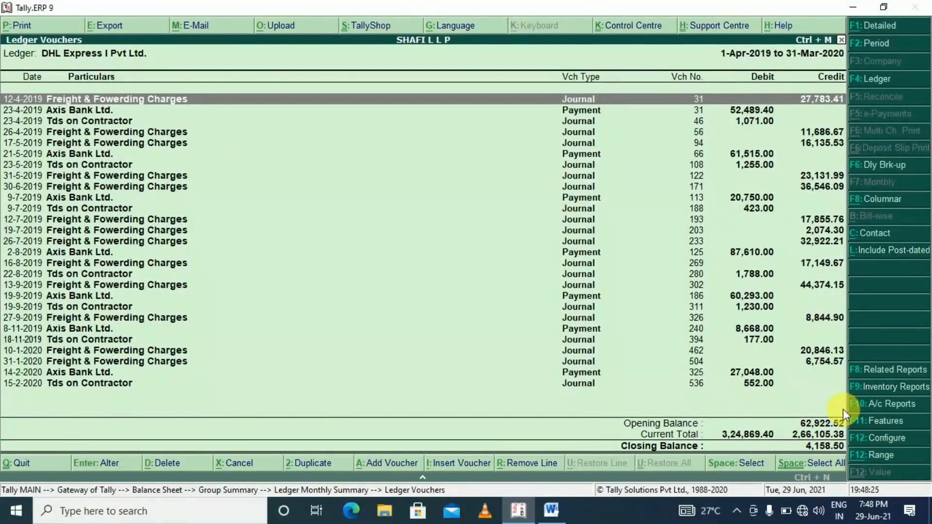
# Close the DHL Express ledger and the reports behind it, returning to the Gateway of Tally without quitting
pyautogui.press('Escape')
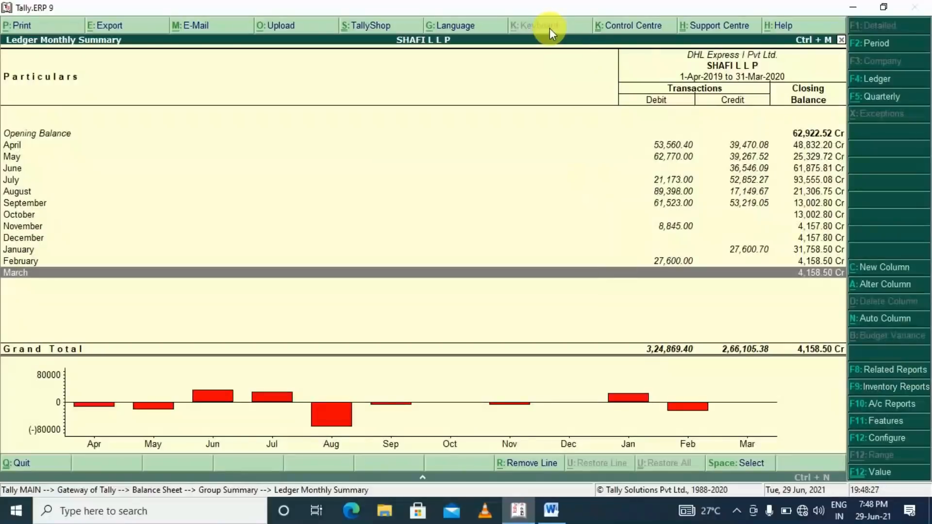
pyautogui.press('Escape')
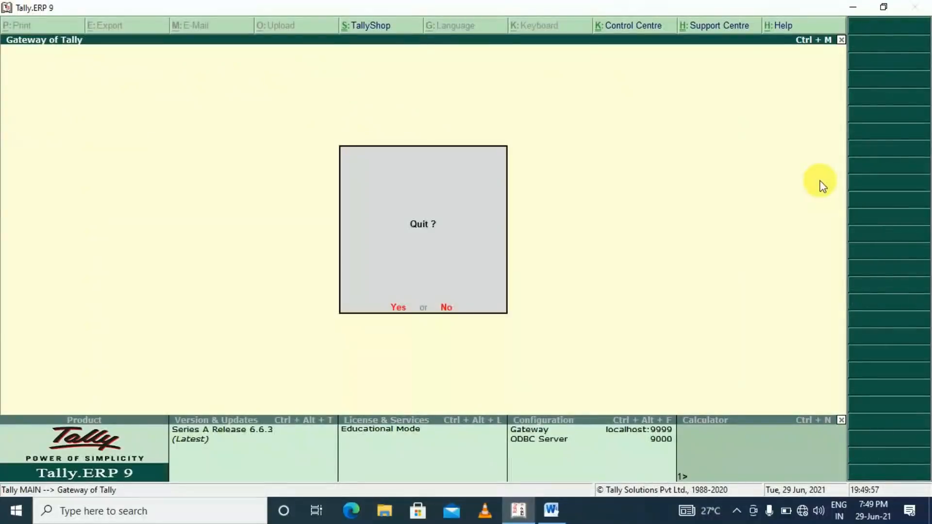
pyautogui.press('Escape')
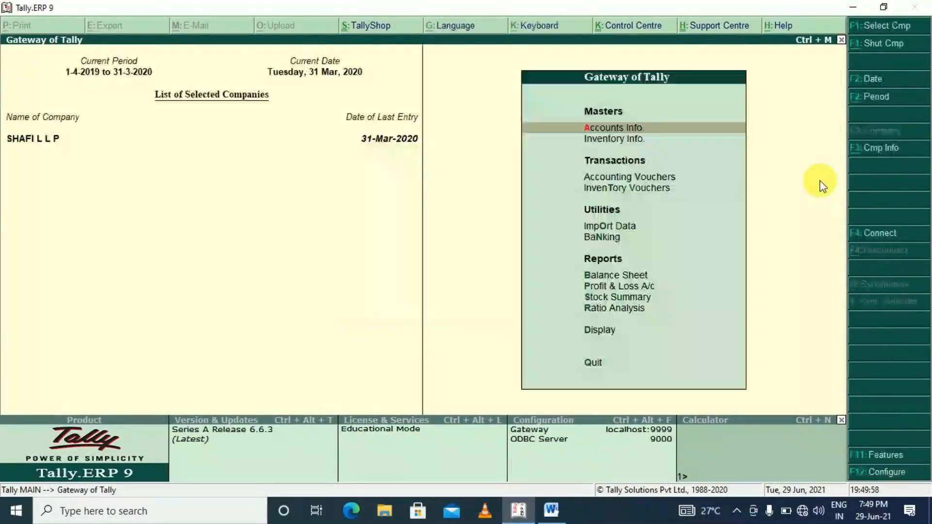
pyautogui.press('Escape')
pyautogui.press('Escape')
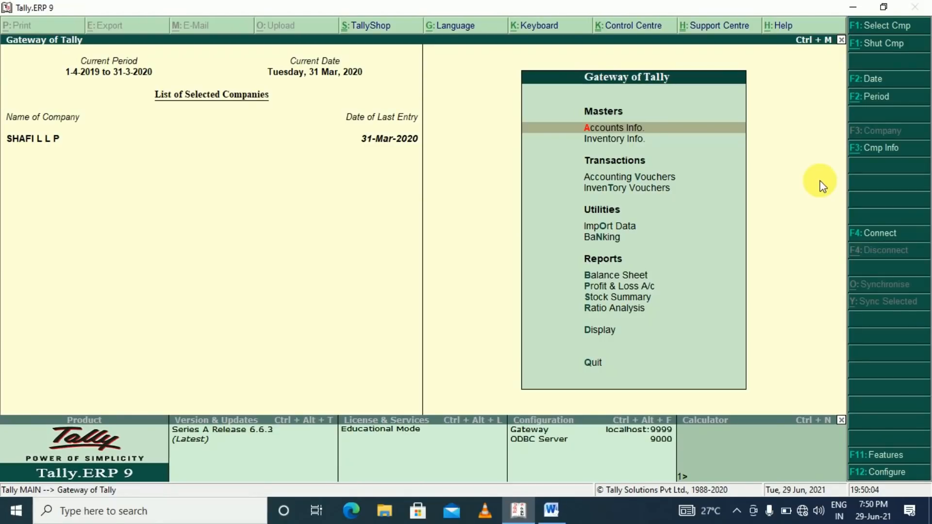
# Display the Profit & Loss A/c in detailed form and go to its Sales Accounts
pyautogui.press('p')
pyautogui.hotkey('alt', 'F1')
pyautogui.press('Right')
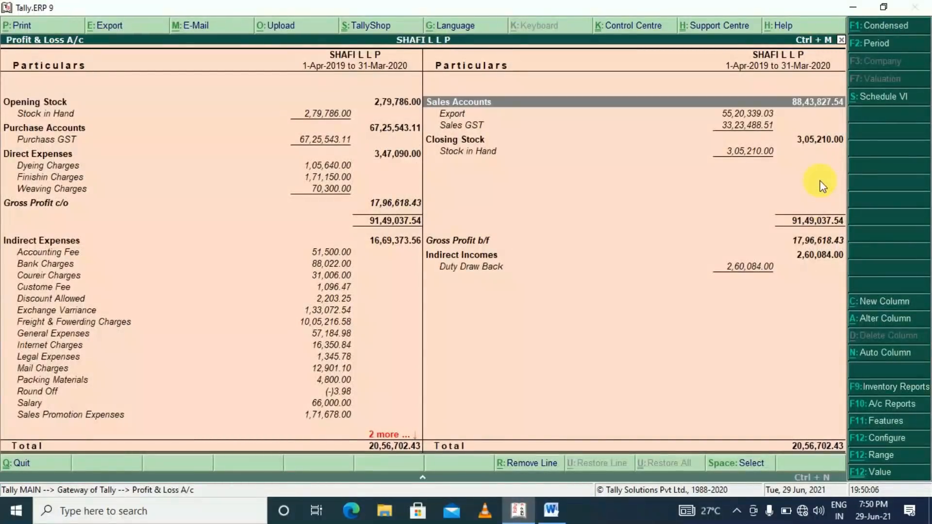
# Open the Sales GST ledger's monthly summary from the Profit & Loss A/c and go through its months from March backwards
pyautogui.press('Down')
pyautogui.press('Down')
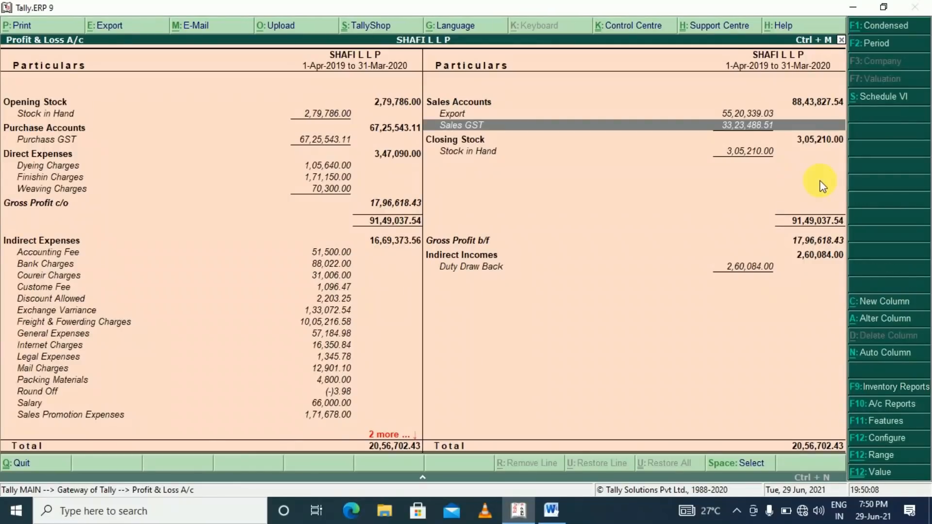
pyautogui.press('Return')
pyautogui.press('Up')
pyautogui.press('Up')
pyautogui.press('Up')
pyautogui.press('Up')
pyautogui.press('Up')
pyautogui.press('Up')
pyautogui.press('Up')
pyautogui.press('Up')
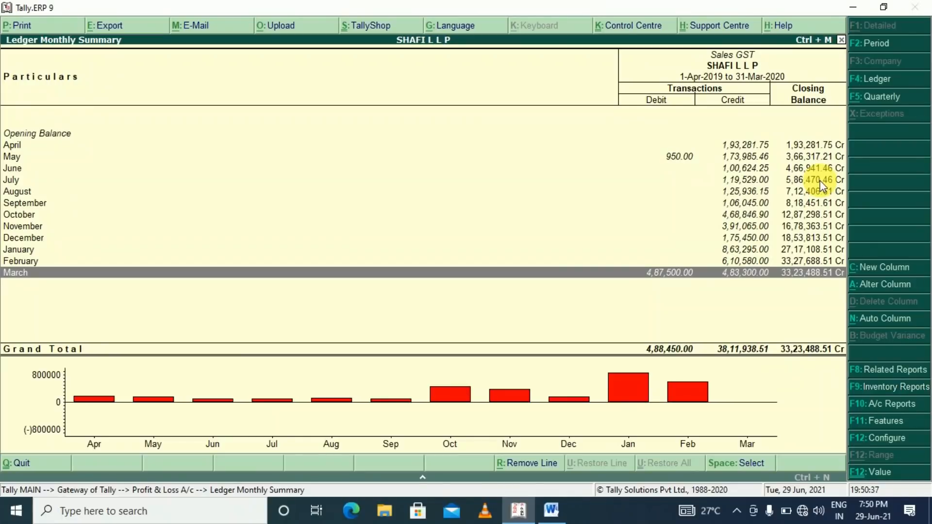
# Go back and forth through the Sales GST ledger's monthly debits, credits and closing balances from April to March and its grand total
pyautogui.press('Up')
pyautogui.press('Up')
pyautogui.press('Up')
pyautogui.press('Up')
pyautogui.press('Up')
pyautogui.press('Up')
pyautogui.press('Up')
pyautogui.press('Up')
pyautogui.press('Up')
pyautogui.press('Up')
pyautogui.press('Up')
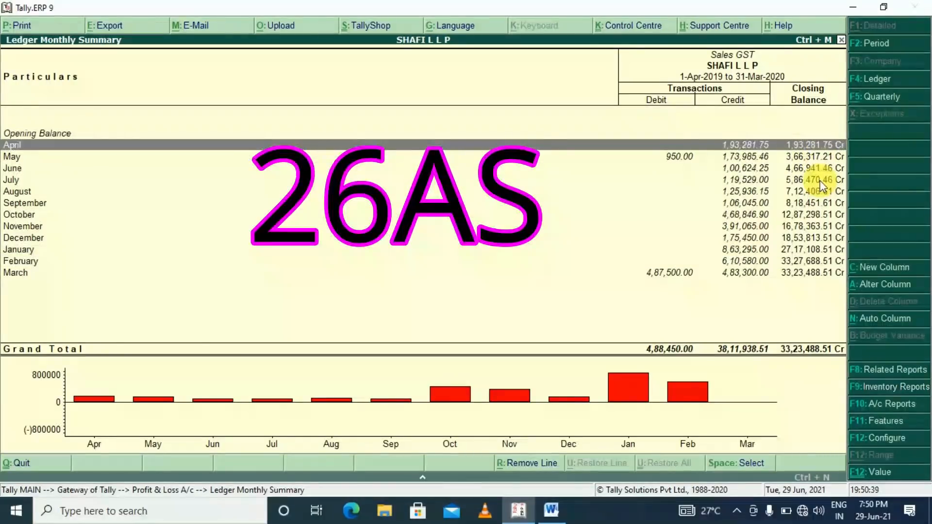
pyautogui.press('Down')
pyautogui.press('Down')
pyautogui.press('Down')
pyautogui.press('Down')
pyautogui.press('Down')
pyautogui.press('Down')
pyautogui.press('Down')
pyautogui.press('Down')
pyautogui.press('Down')
pyautogui.press('Down')
pyautogui.press('Down')
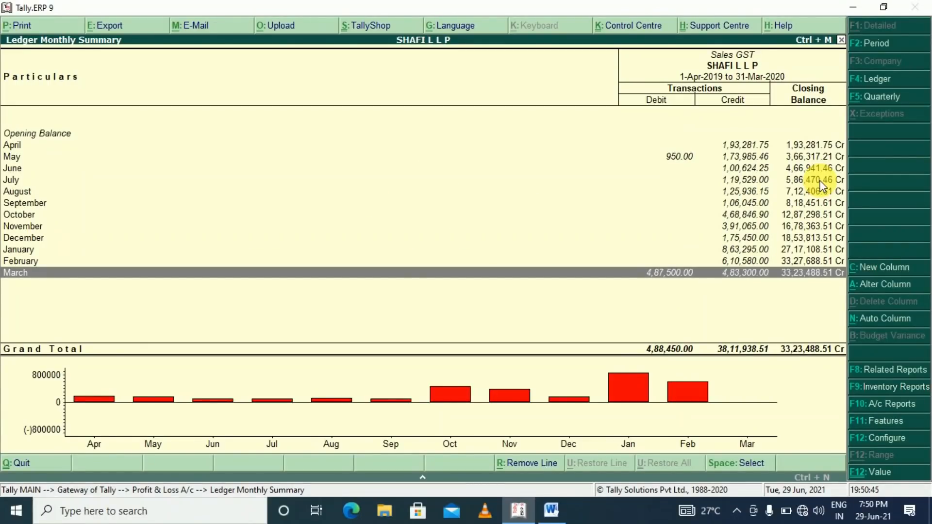
pyautogui.press('Up')
pyautogui.press('Up')
pyautogui.press('Up')
pyautogui.press('Up')
pyautogui.press('Up')
pyautogui.press('Up')
pyautogui.press('Up')
pyautogui.press('Up')
pyautogui.press('Up')
pyautogui.press('Up')
pyautogui.press('Up')
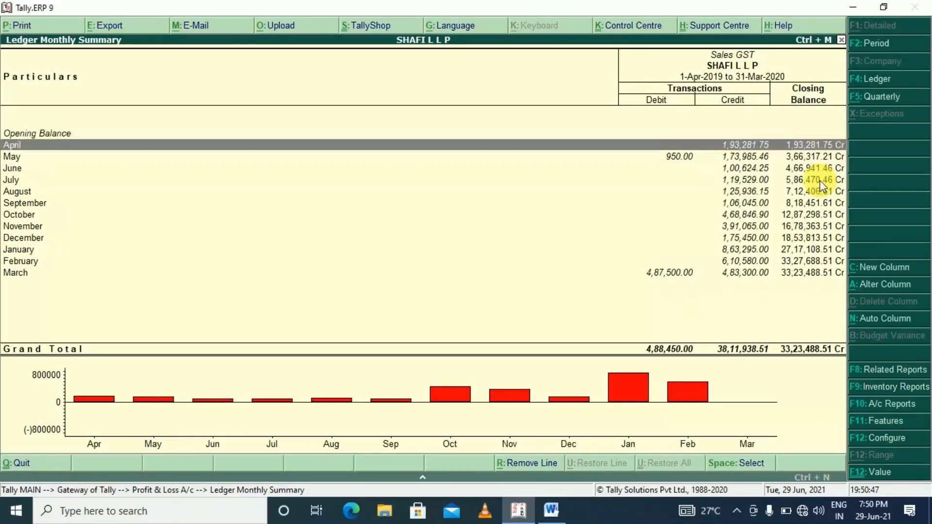
pyautogui.press('Down')
pyautogui.press('Down')
pyautogui.press('Down')
pyautogui.press('Down')
pyautogui.press('Down')
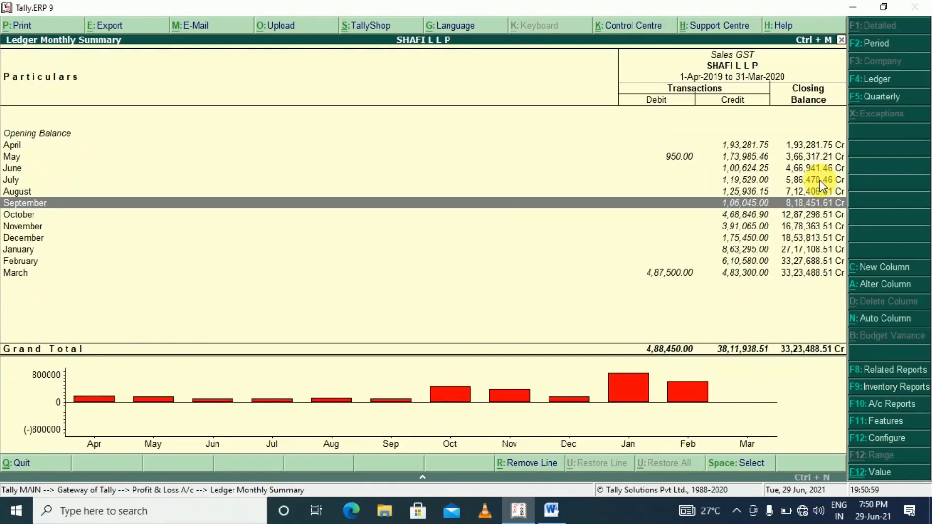
pyautogui.press('Down')
pyautogui.press('Down')
pyautogui.press('Down')
pyautogui.press('Down')
pyautogui.press('Down')
pyautogui.press('Down')
pyautogui.press('Up')
pyautogui.press('Up')
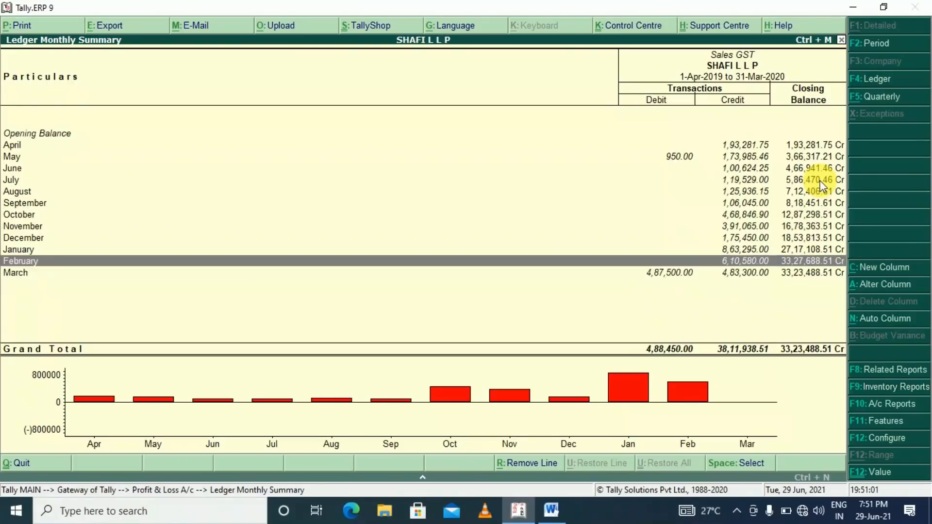
pyautogui.press('Up')
pyautogui.press('Up')
pyautogui.press('Up')
pyautogui.press('Up')
pyautogui.press('Up')
pyautogui.press('Up')
pyautogui.press('Up')
pyautogui.press('Up')
pyautogui.press('Up')
pyautogui.press('Down')
pyautogui.press('Down')
pyautogui.press('Down')
pyautogui.press('Down')
pyautogui.press('Down')
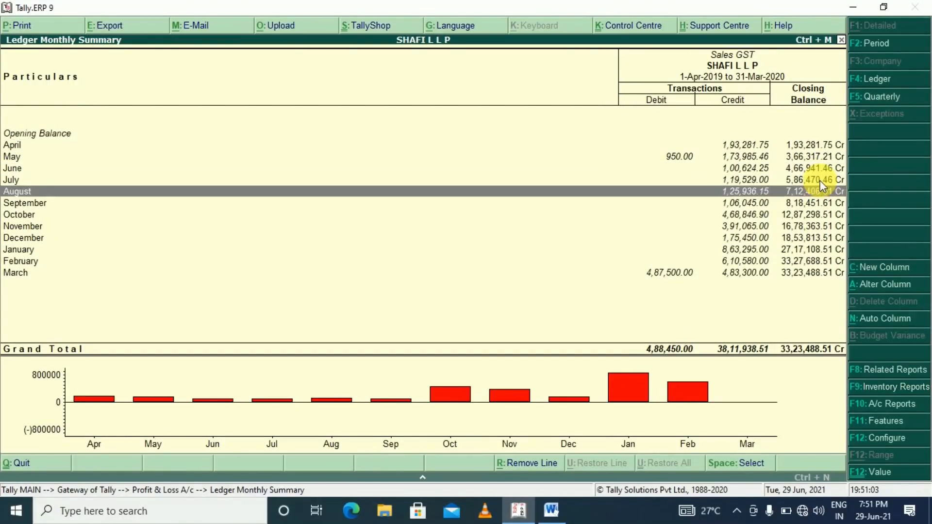
pyautogui.press('Down')
pyautogui.press('Down')
pyautogui.press('Down')
pyautogui.press('Down')
pyautogui.press('Down')
pyautogui.press('Down')
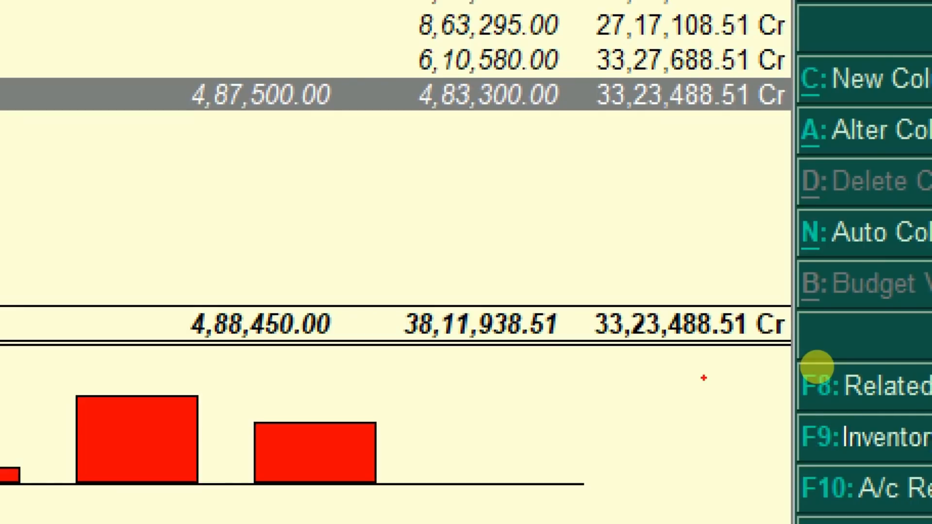
pyautogui.moveTo(767, 289)
pyautogui.mouseDown()
pyautogui.moveTo(759, 278)
pyautogui.moveTo(556, 306)
pyautogui.mouseUp()
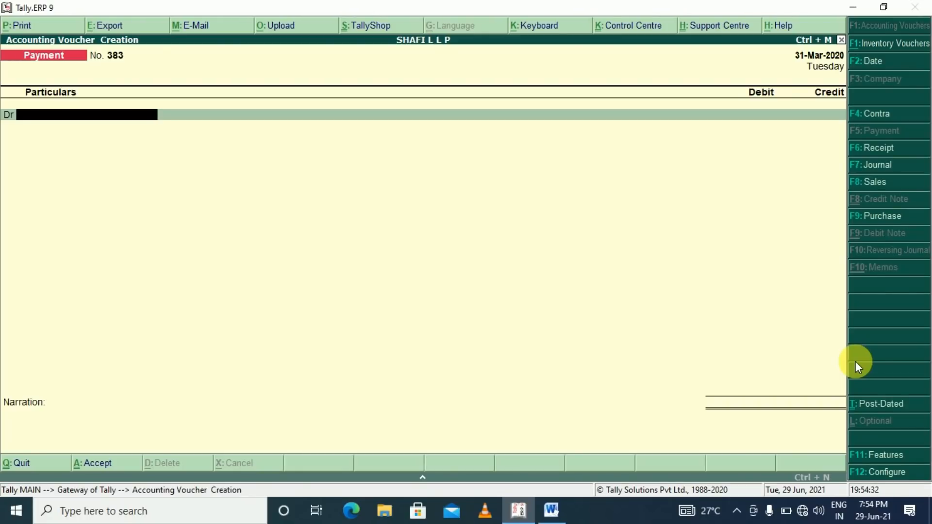
# Record a payment voucher debiting IGST 5,000 and crediting Axis Bank Ltd. 5,000, with no narration, and accept it
pyautogui.write('IGST')
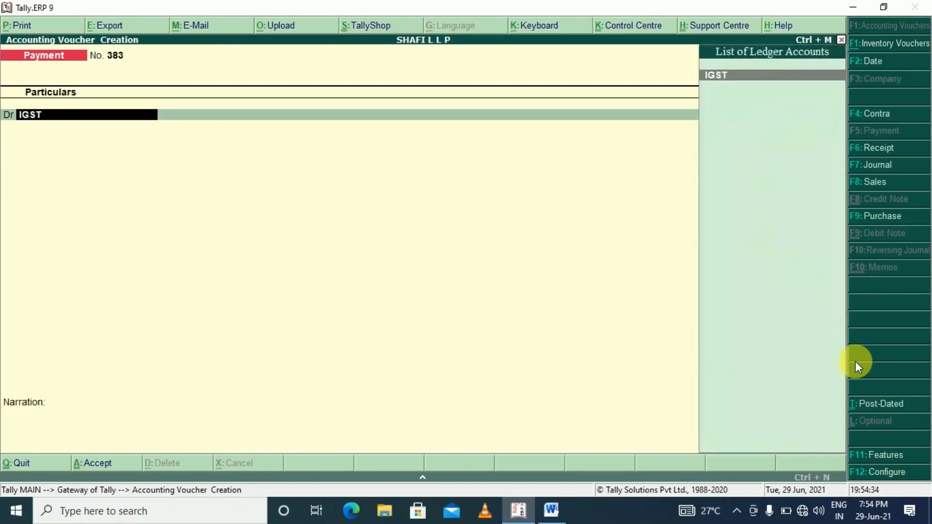
pyautogui.press('Return')
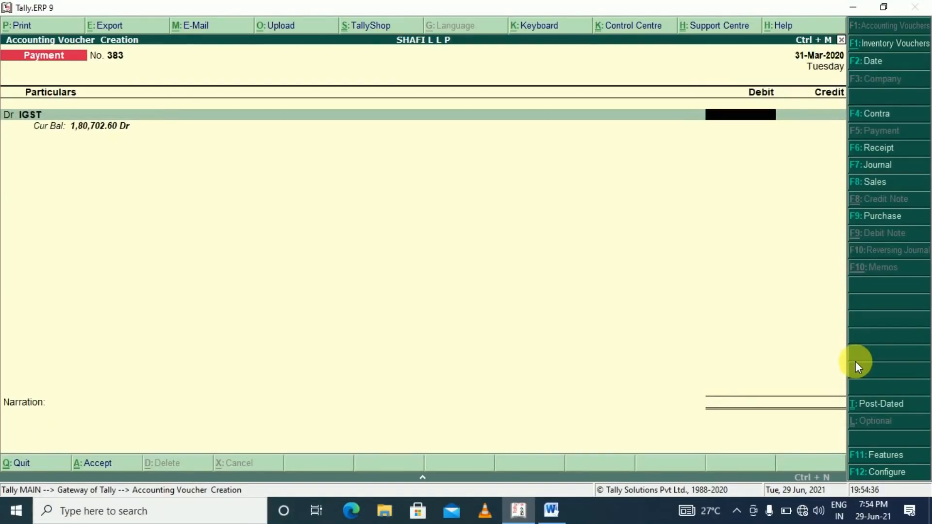
pyautogui.write('5000')
pyautogui.press('Return')
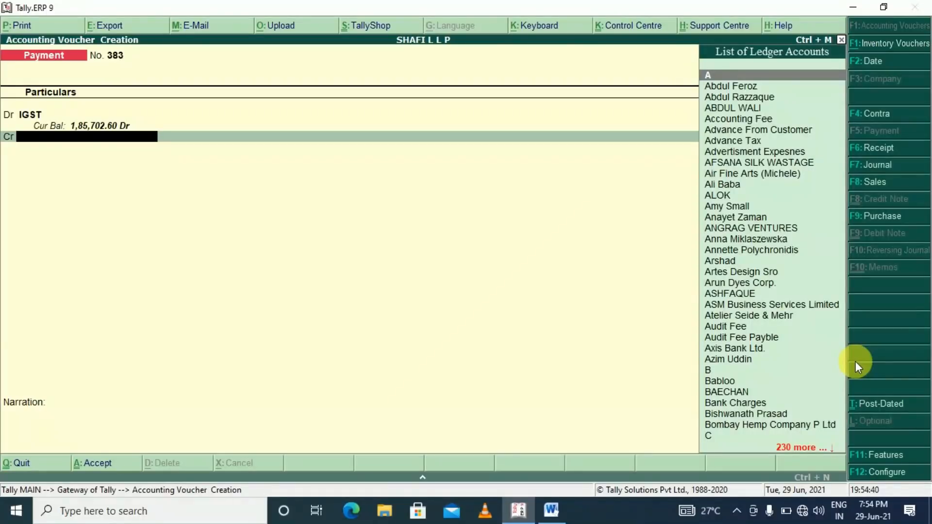
pyautogui.write('AXI')
pyautogui.press('Return')
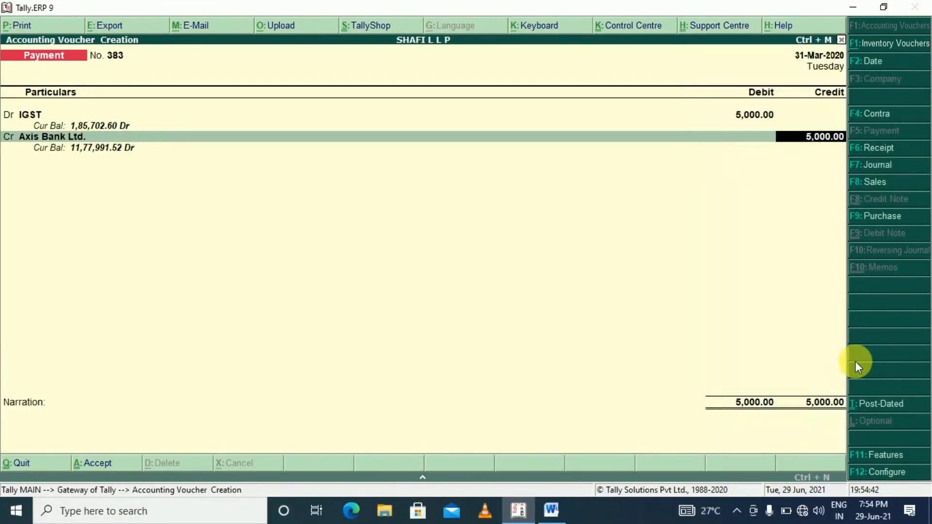
pyautogui.press('Return')
pyautogui.press('Return')
pyautogui.press('Return')
pyautogui.press('Return')
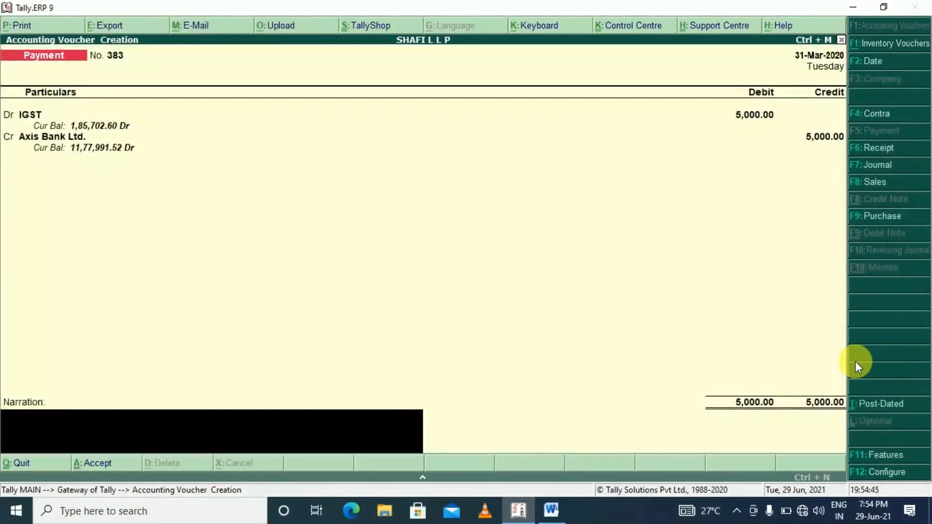
pyautogui.press('Return')
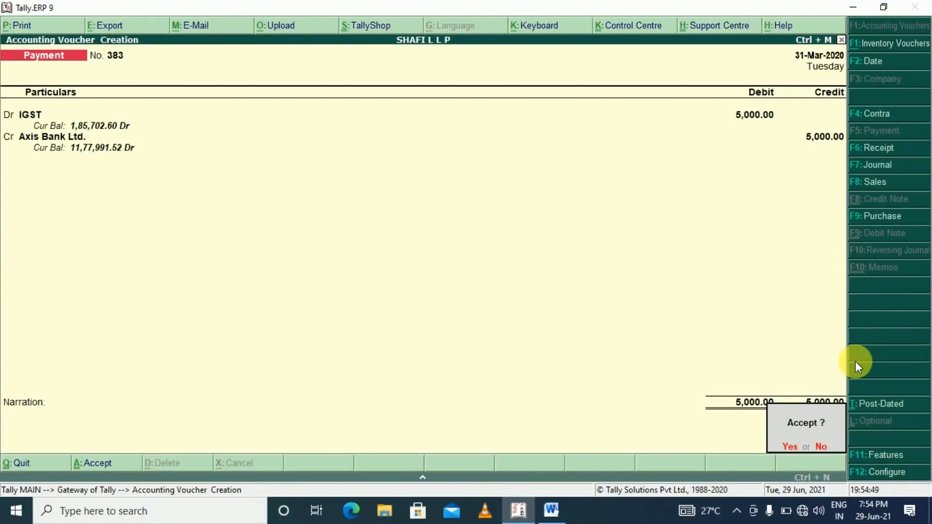
pyautogui.press('Return')
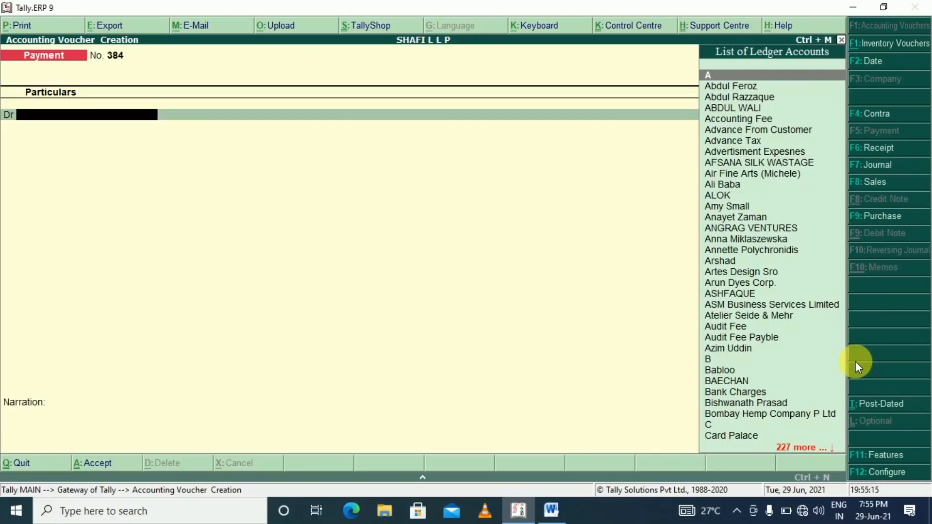
# Debit IGST with 10,000 in the next payment voucher
pyautogui.write('IGST')
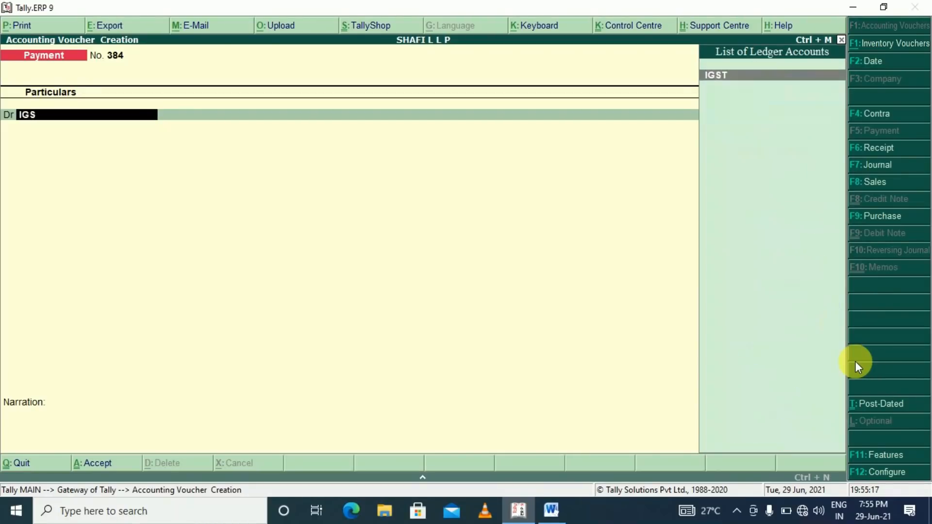
pyautogui.press('Return')
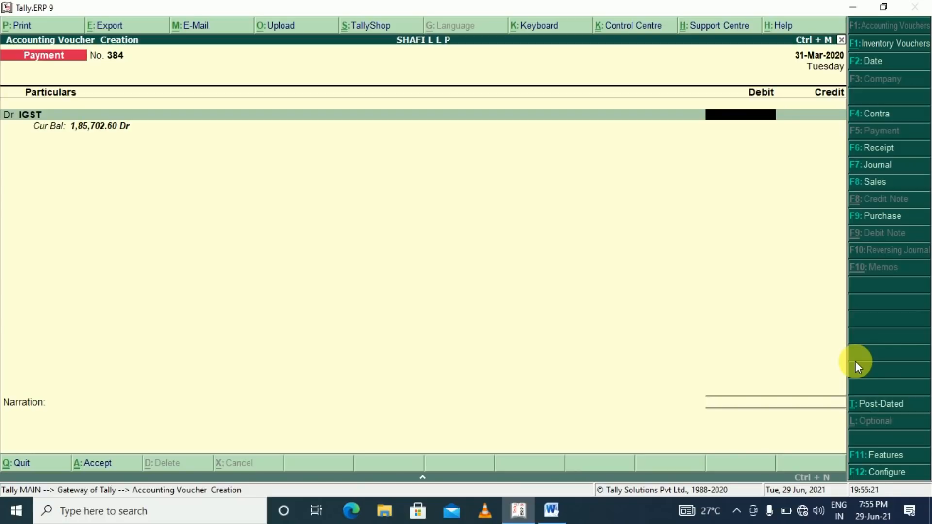
pyautogui.write('10000')
pyautogui.press('Return')
pyautogui.press('Return')
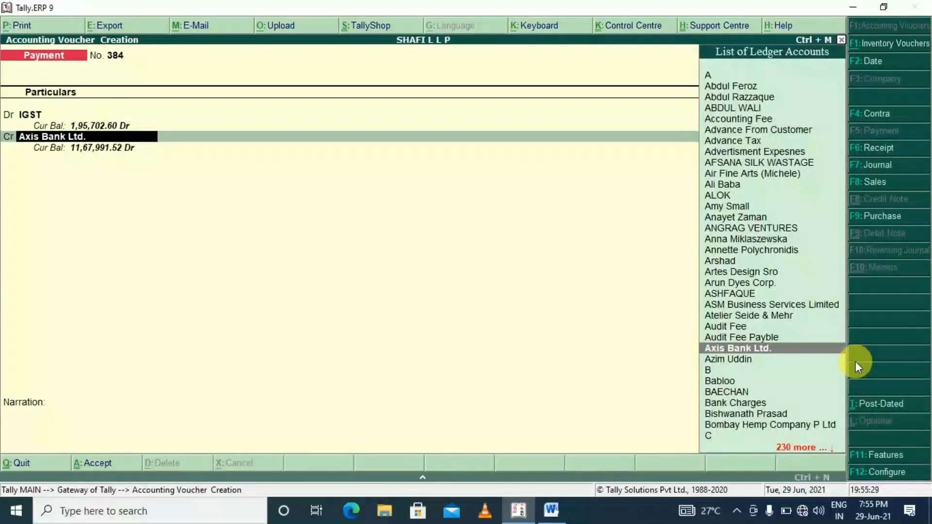
# Credit CGST 8,000 and Axis Bank Ltd. 2,000 against the IGST debit and accept the payment voucher
pyautogui.write('CGST')
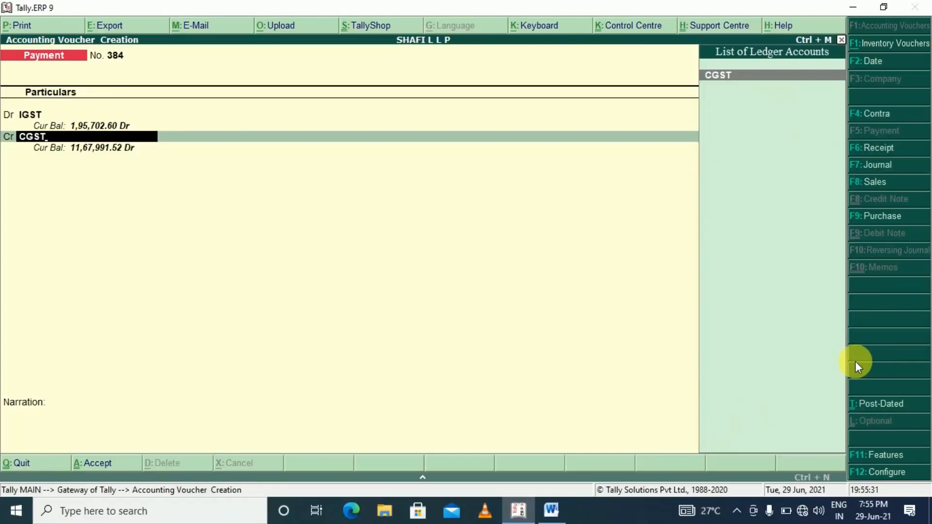
pyautogui.press('Return')
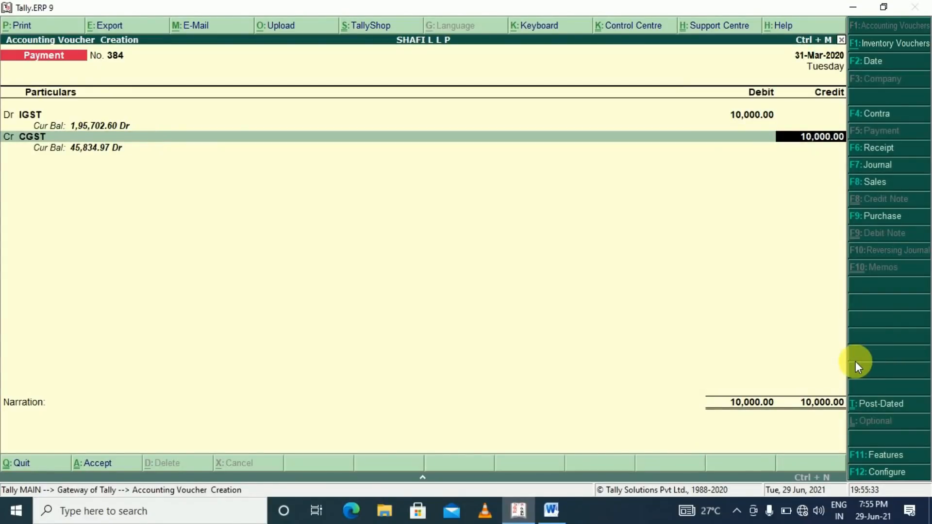
pyautogui.write('8000')
pyautogui.press('Return')
pyautogui.press('Return')
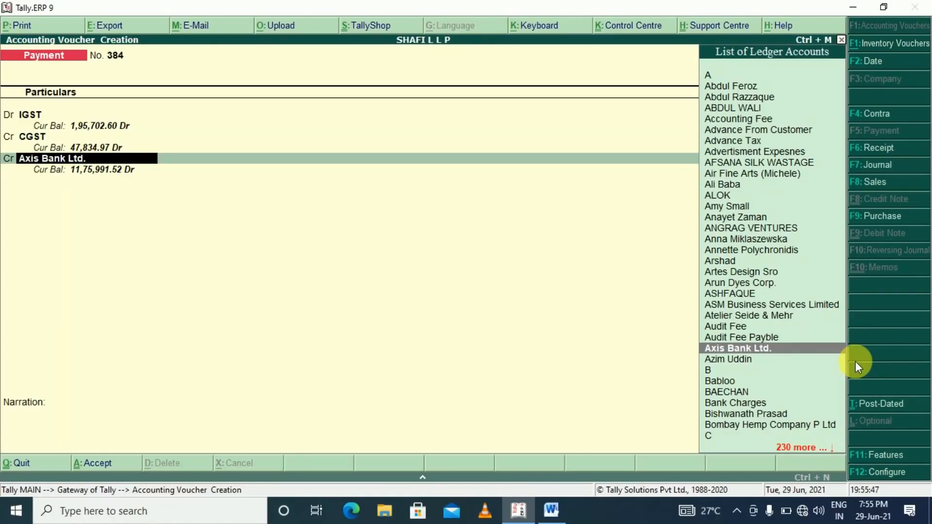
pyautogui.press('Return')
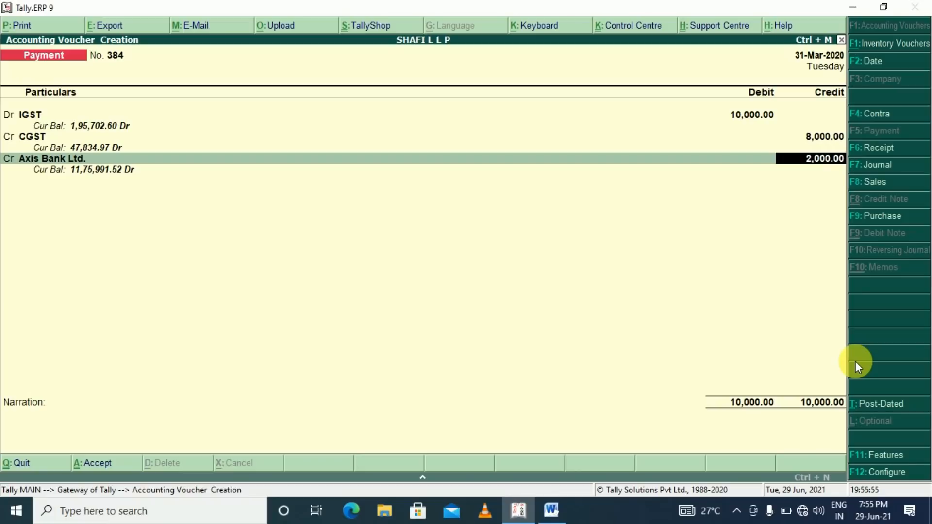
pyautogui.press('Return')
pyautogui.press('Return')
pyautogui.press('Return')
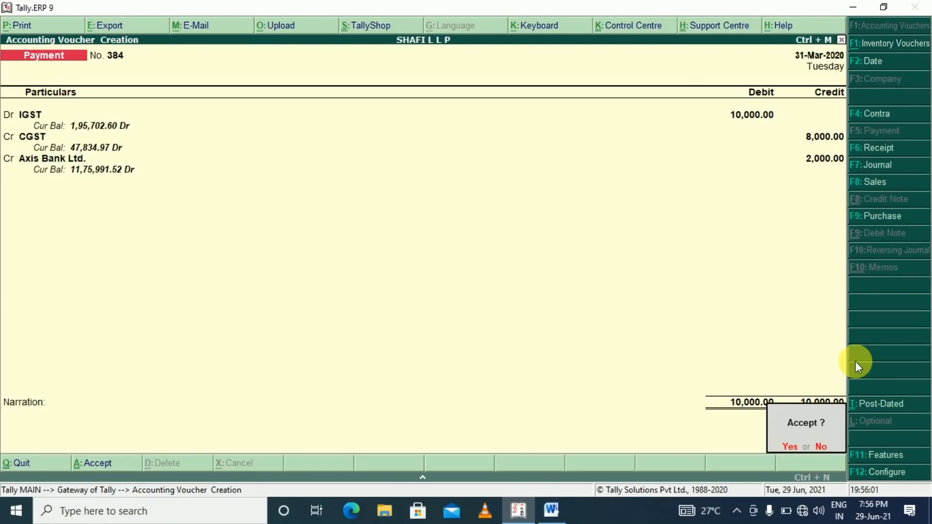
pyautogui.press('Return')
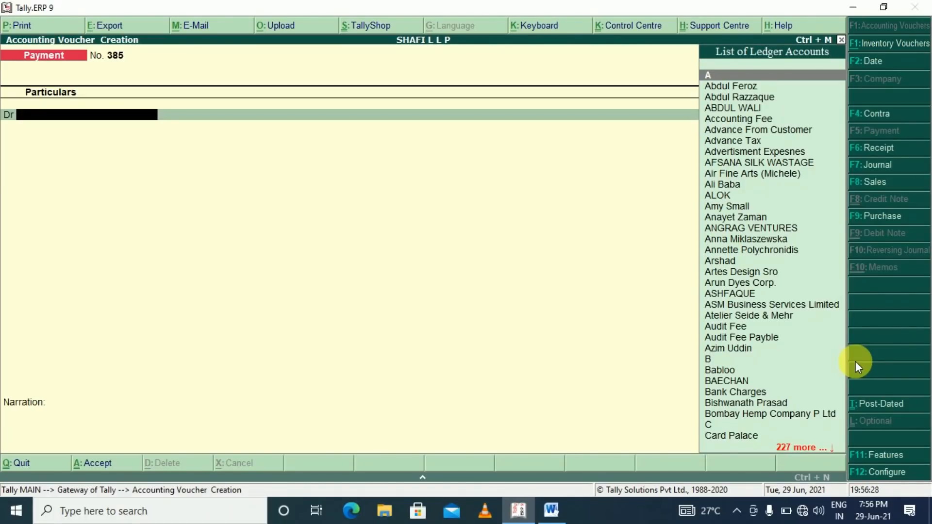
# Leave voucher entry without quitting and go through the expenses in the detailed Profit & Loss A/c, returning to the Gateway of Tally
pyautogui.press('Escape')
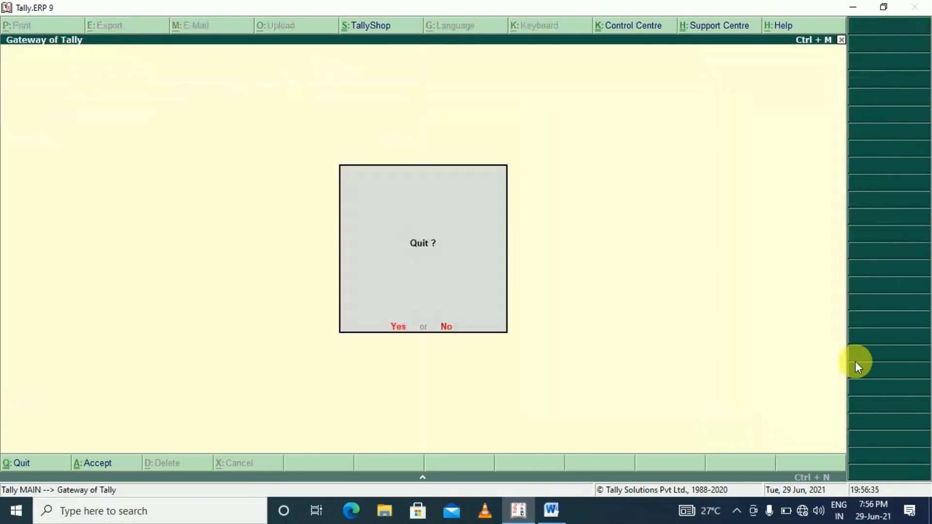
pyautogui.press('n')
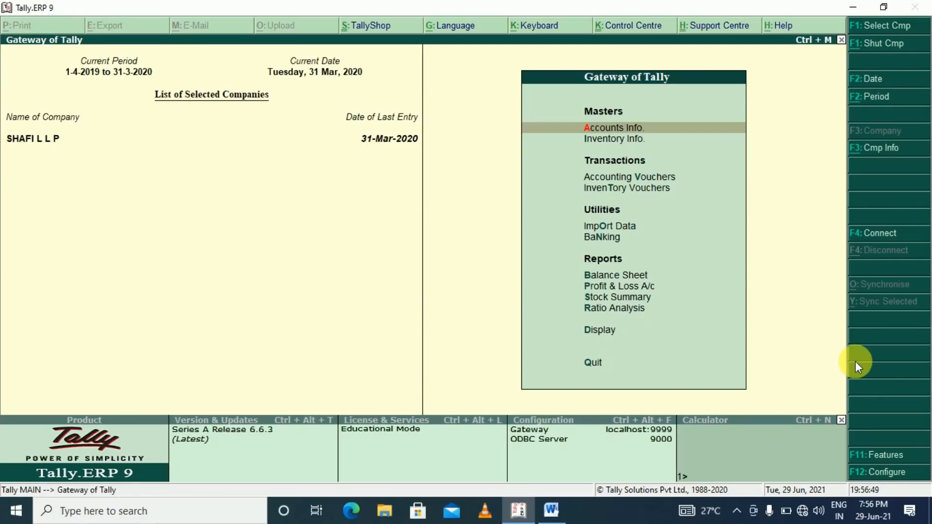
pyautogui.press('p')
pyautogui.hotkey('alt', 'F1')
pyautogui.press('Down')
pyautogui.press('Down')
pyautogui.press('Down')
pyautogui.press('Down')
pyautogui.press('Down')
pyautogui.press('Down')
pyautogui.press('Down')
pyautogui.press('Down')
pyautogui.press('Down')
pyautogui.press('Down')
pyautogui.press('Down')
pyautogui.press('Down')
pyautogui.press('Down')
pyautogui.press('Down')
pyautogui.press('Down')
pyautogui.press('Down')
pyautogui.press('Down')
pyautogui.press('Down')
pyautogui.press('Down')
pyautogui.press('Down')
pyautogui.press('Down')
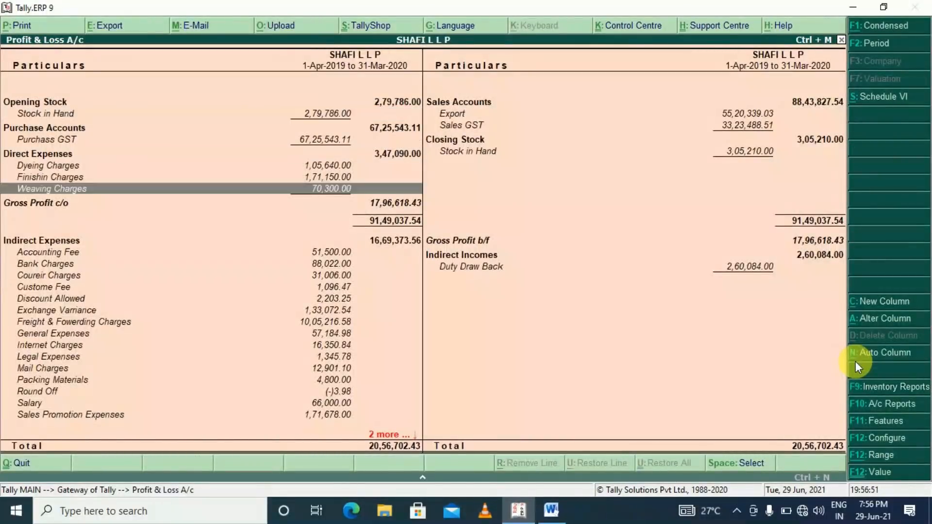
pyautogui.press('Escape')
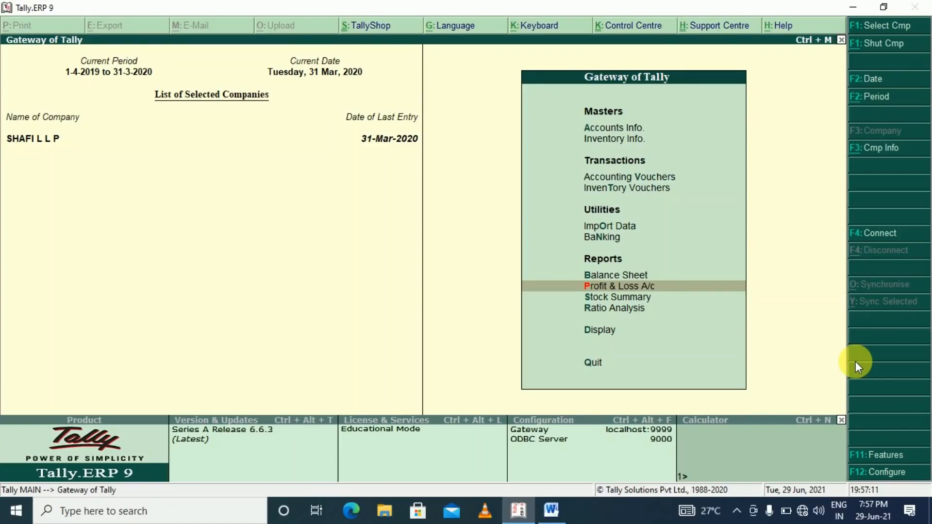
# Start a payment voucher with Late Fine as the debit ledger, checking the group in the ledger's master and accepting it
pyautogui.press('v')
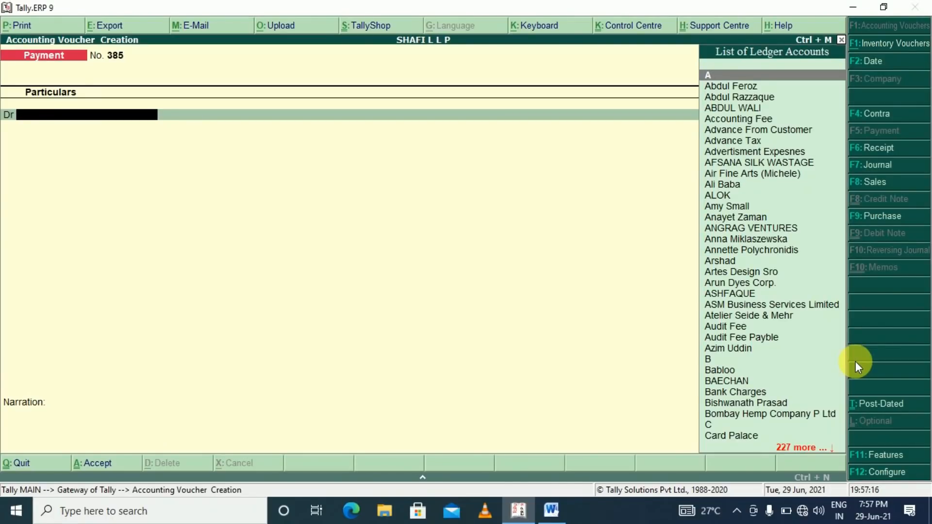
pyautogui.write('l')
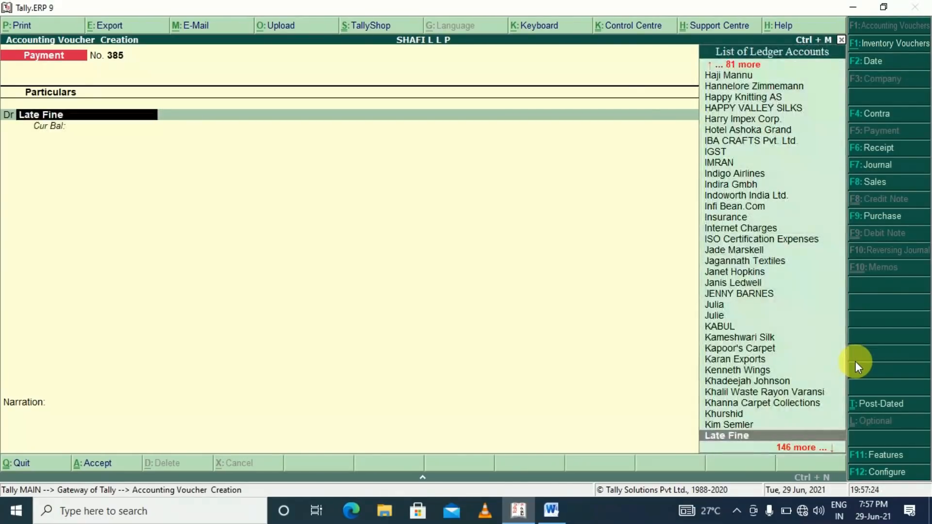
pyautogui.hotkey('ctrl', 'Return')
pyautogui.press('Return')
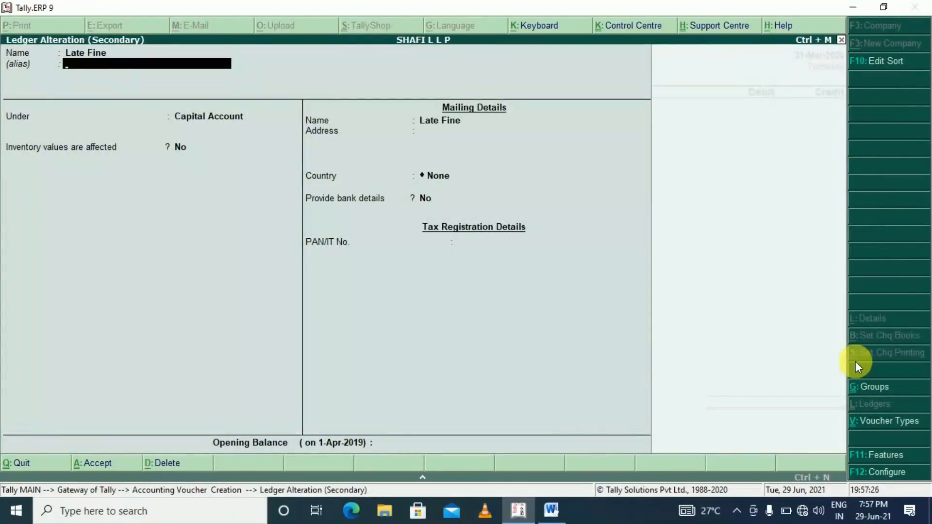
pyautogui.press('Return')
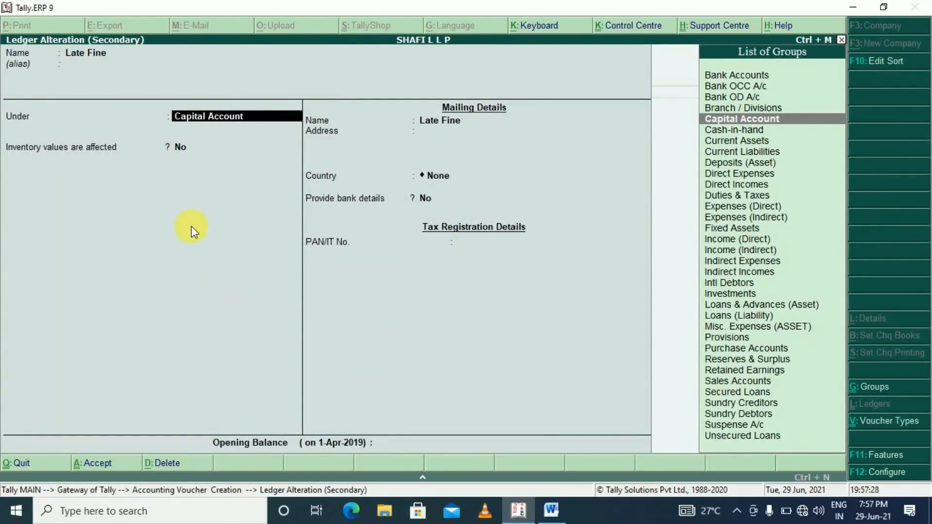
pyautogui.hotkey('ctrl', 'a')
pyautogui.press('Return')
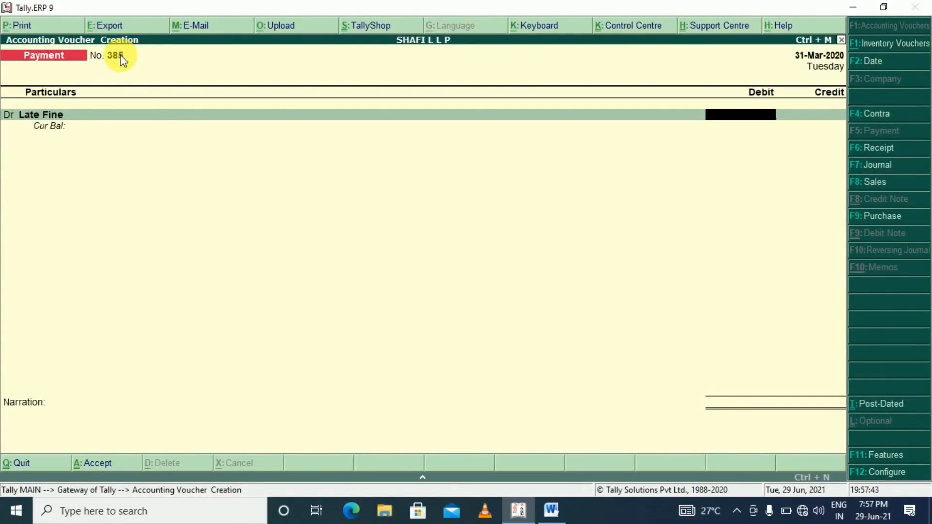
# Debit Late Fine with 200 and IGST with 2,000 in the payment voucher
pyautogui.write('200')
pyautogui.press('Return')
pyautogui.press('Return')
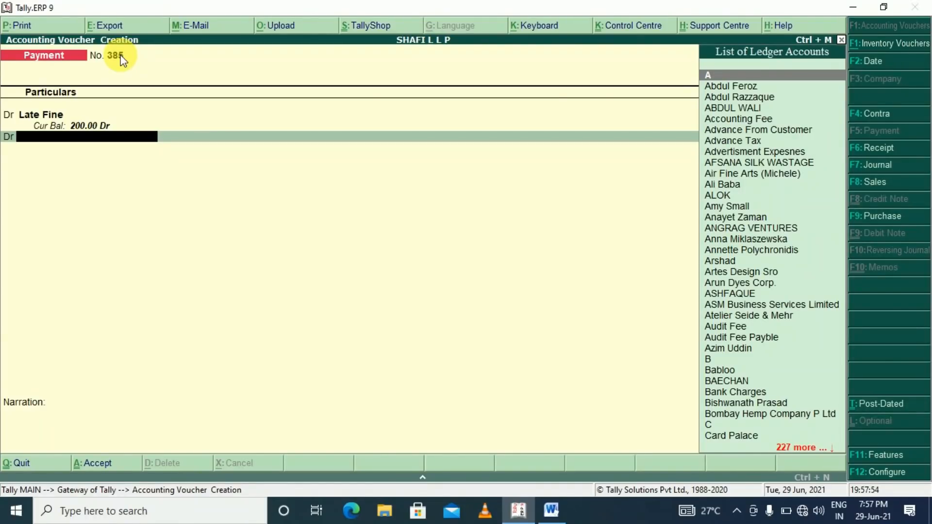
pyautogui.write('IGS')
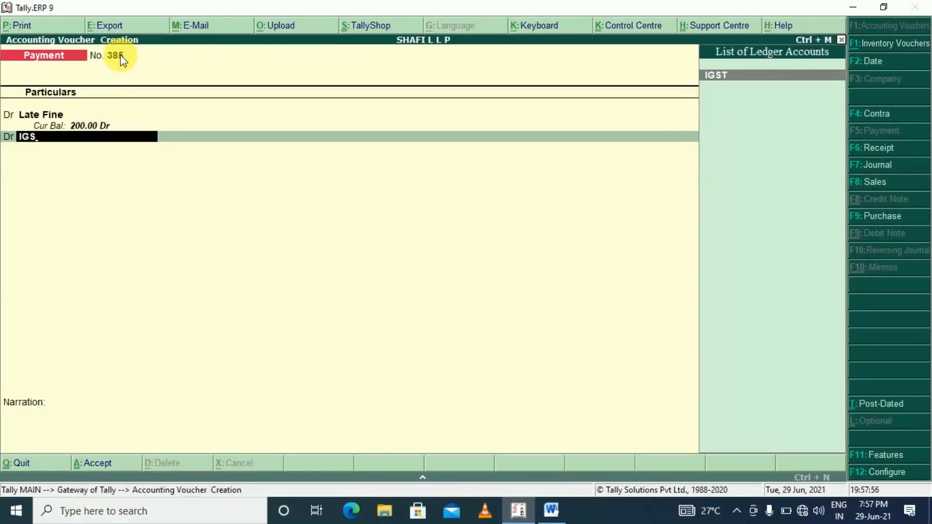
pyautogui.press('Return')
pyautogui.write('2000')
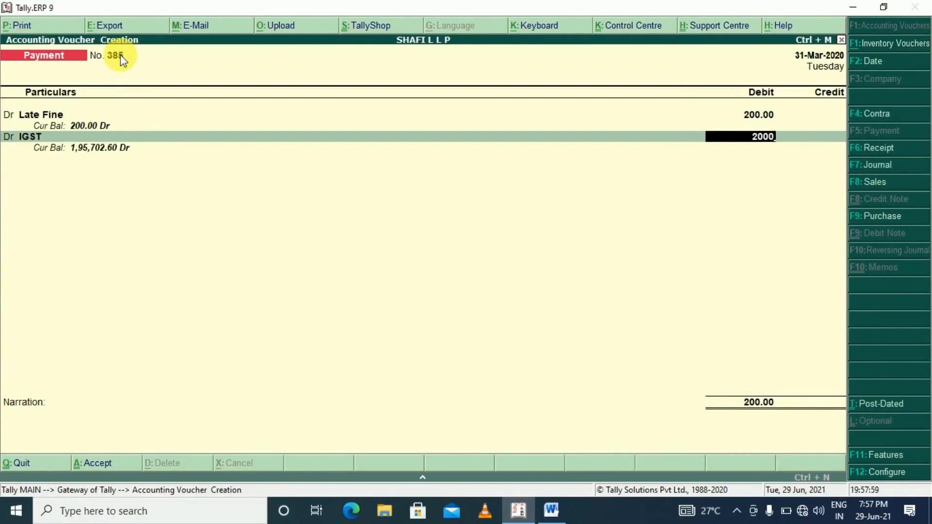
pyautogui.press('Return')
pyautogui.press('Return')
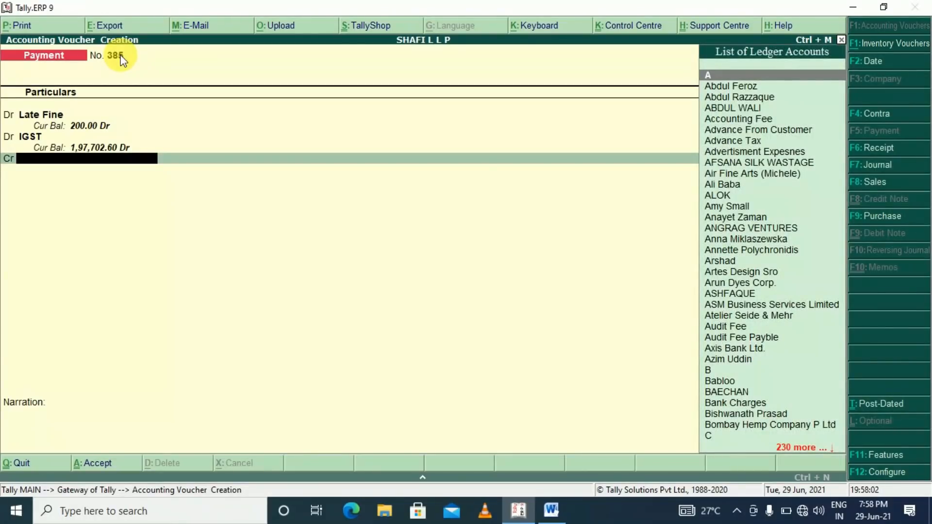
# Credit Axis Bank Ltd. with 2,200 as a cheque transaction and complete its bank allocation
pyautogui.write('axi')
pyautogui.press('Return')
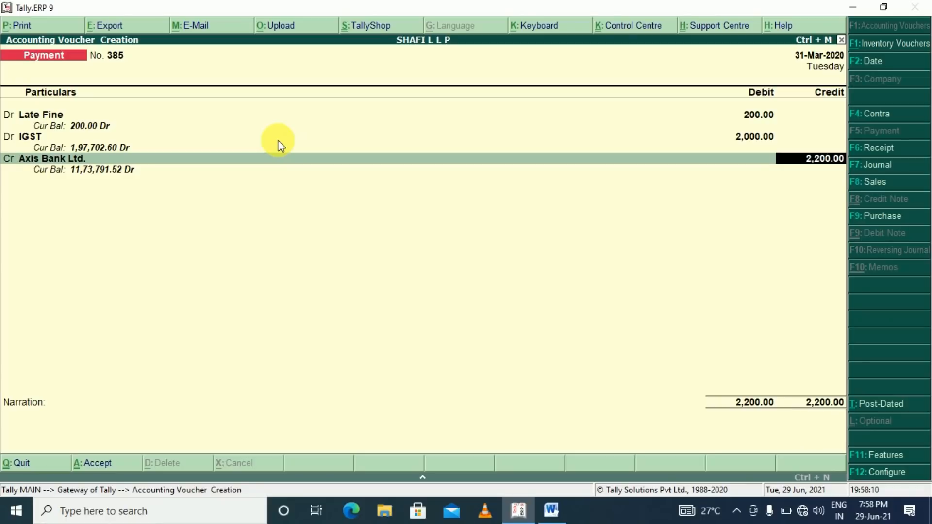
pyautogui.press('Return')
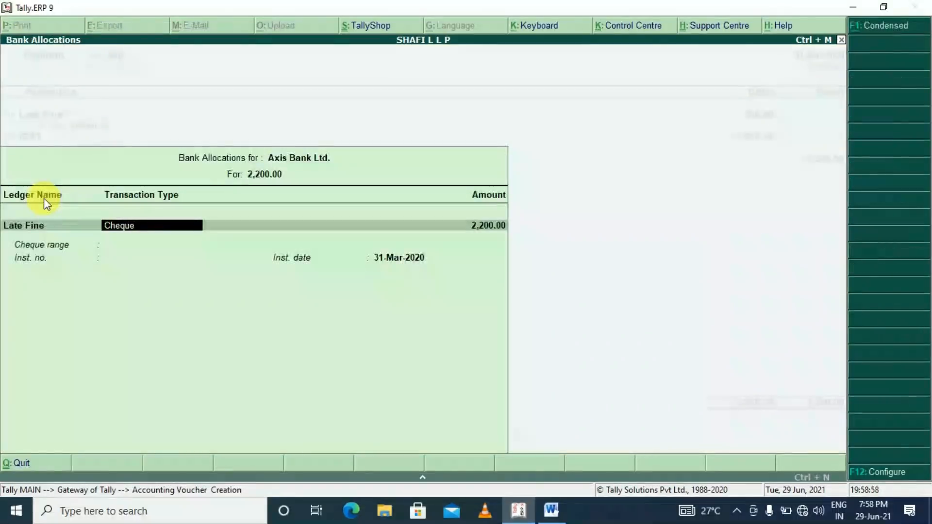
pyautogui.press('Return')
pyautogui.press('Return')
pyautogui.press('Return')
pyautogui.press('Return')
pyautogui.press('Return')
pyautogui.press('Return')
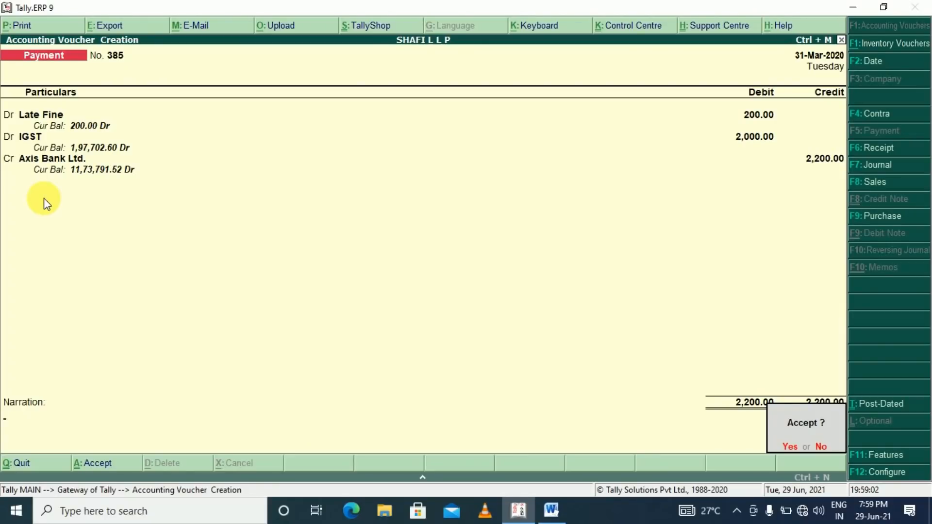
# Go back into the voucher and alter the Late Fine ledger's group to Indirect Expenses, saving the ledger
pyautogui.press('Escape')
pyautogui.press('Up')
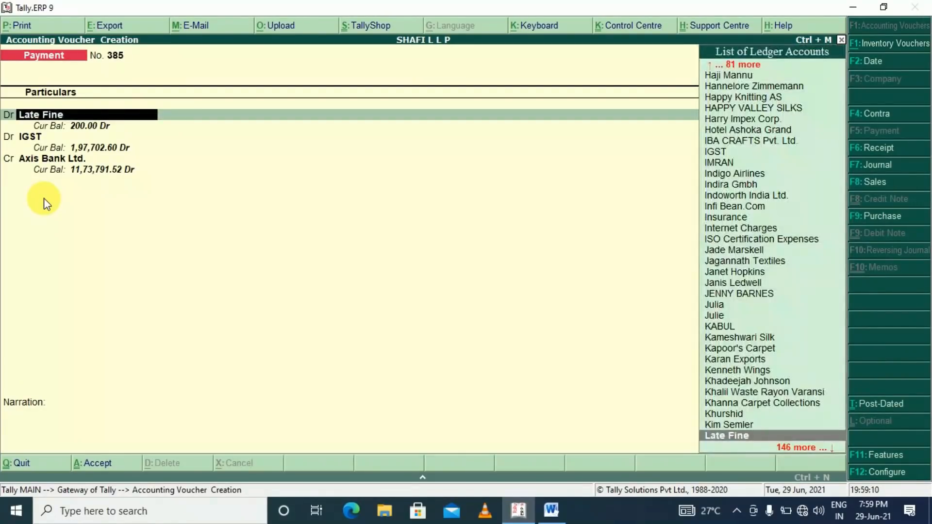
pyautogui.hotkey('ctrl', 'Return')
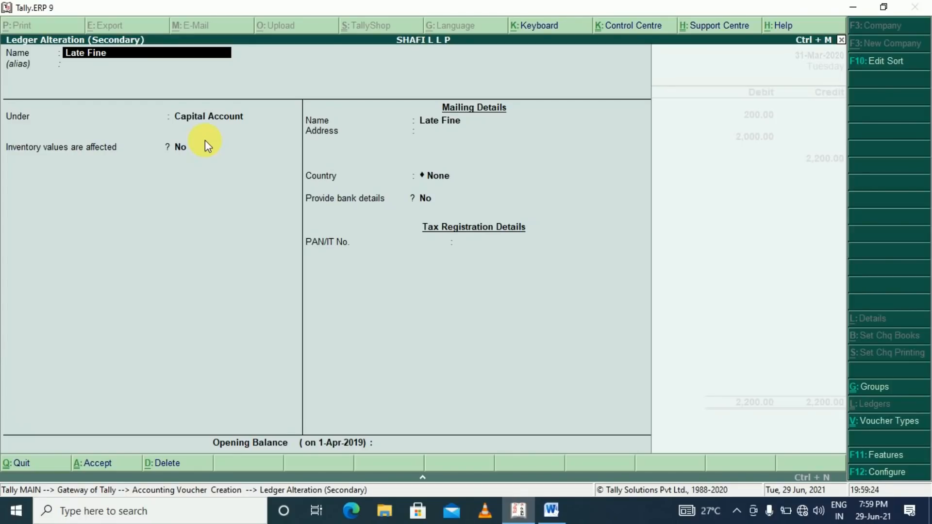
pyautogui.press('Return')
pyautogui.press('Return')
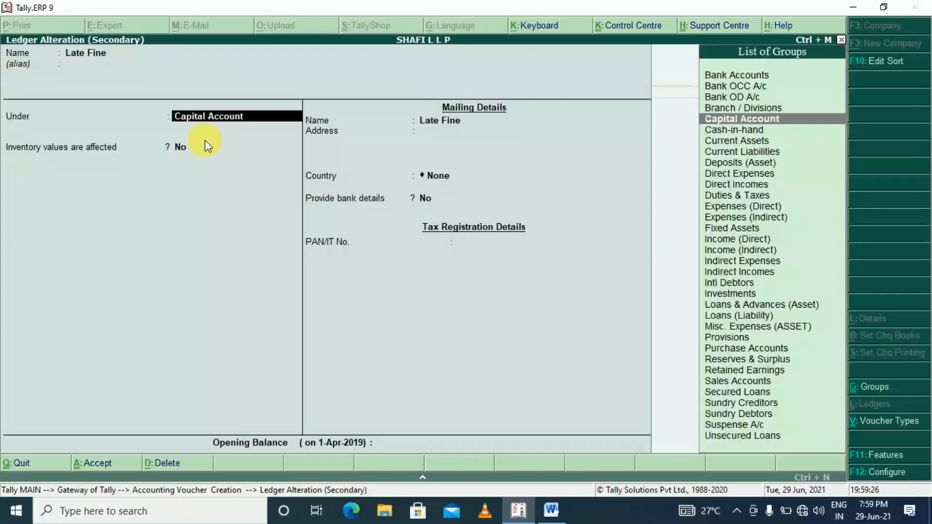
pyautogui.write('IND')
pyautogui.press('Down')
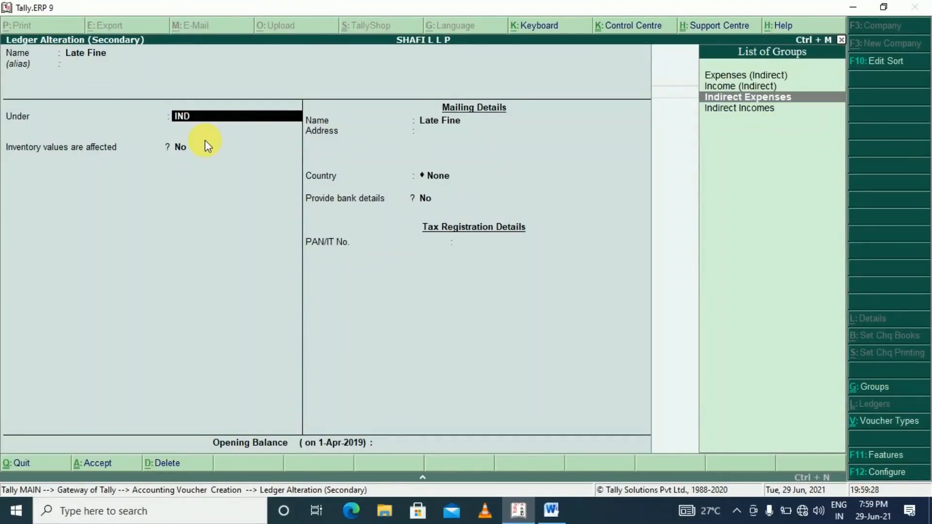
pyautogui.press('Return')
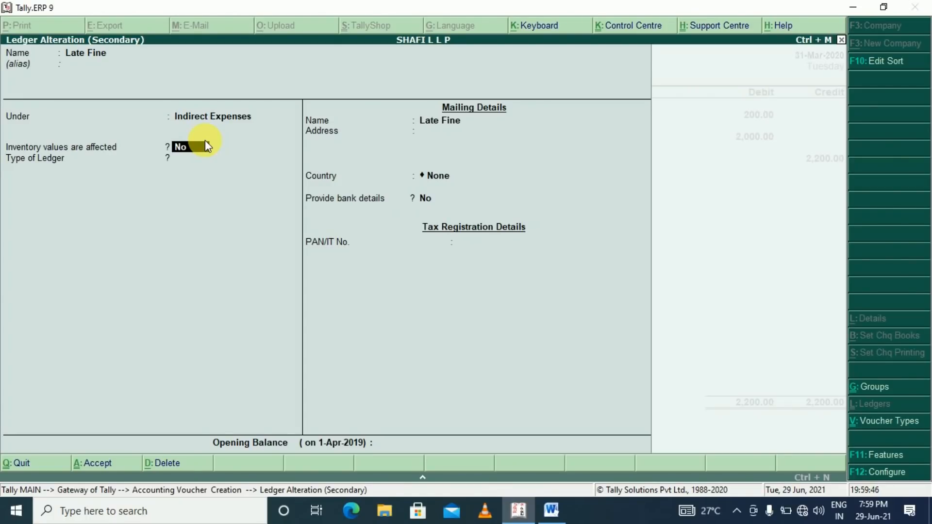
pyautogui.press('Return')
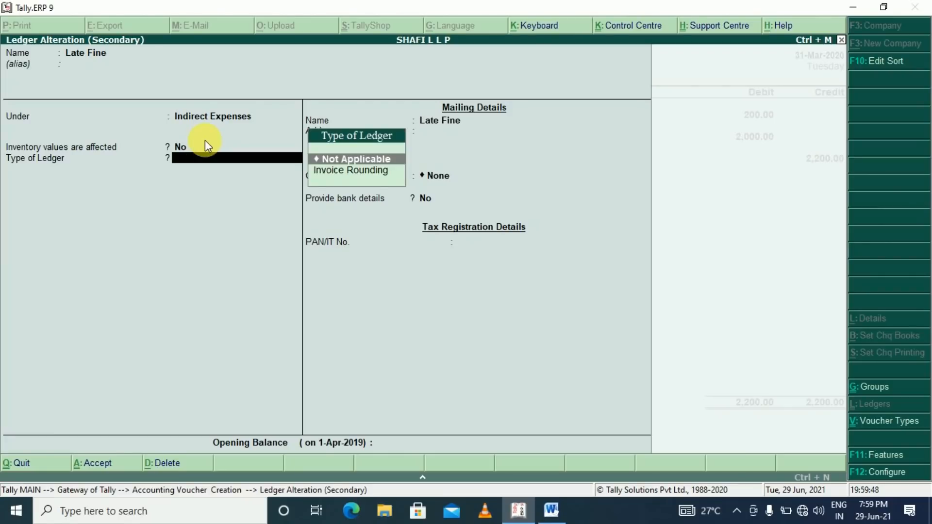
pyautogui.hotkey('ctrl', 'a')
# Accept the late fine and IGST payment voucher and leave voucher entry
pyautogui.press('Return')
pyautogui.press('Return')
pyautogui.press('Return')
pyautogui.press('Return')
pyautogui.press('Return')
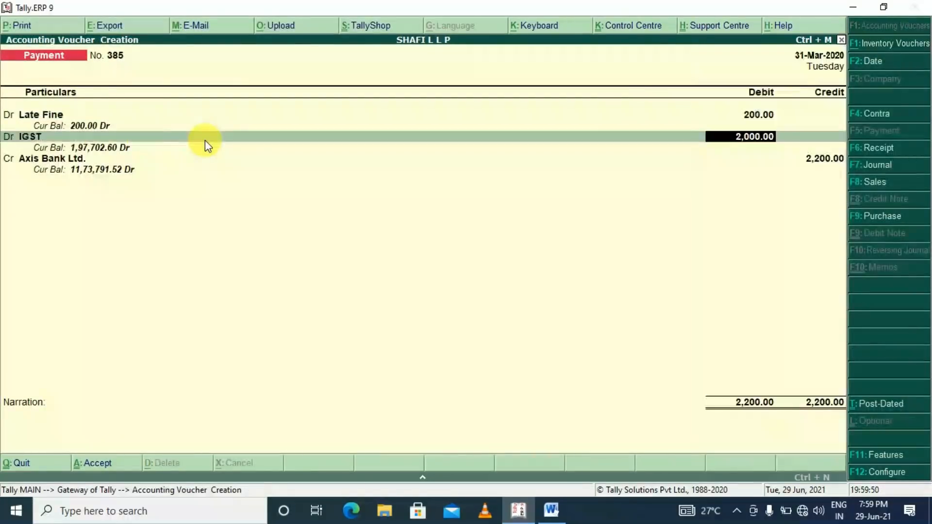
pyautogui.press('Return')
pyautogui.press('Return')
pyautogui.press('Return')
pyautogui.press('Return')
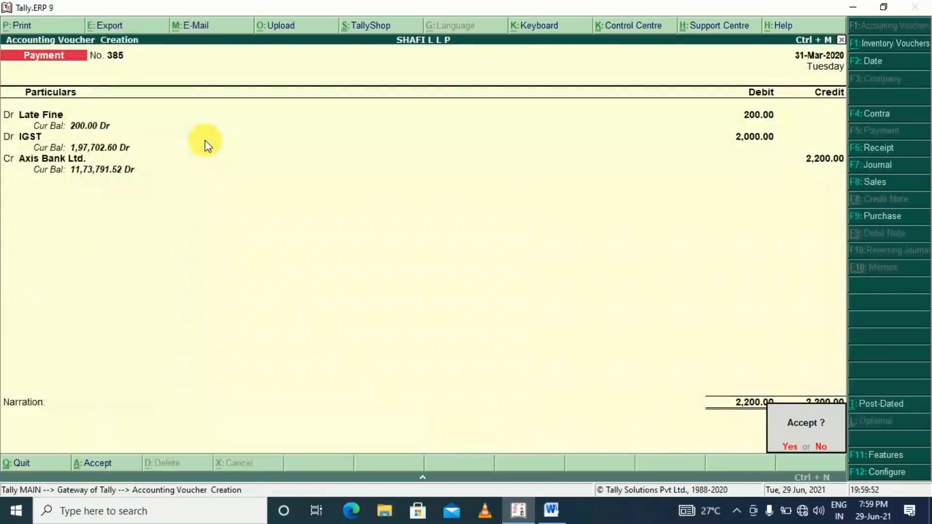
pyautogui.press('Return')
pyautogui.press('Escape')
pyautogui.press('Escape')
pyautogui.press('Escape')
pyautogui.press('Escape')
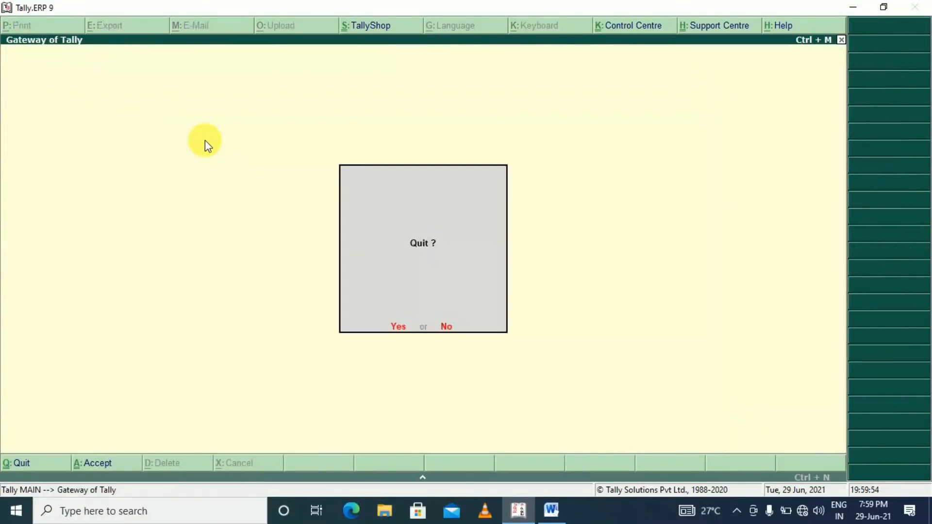
# Check the Late Fine entry in the detailed Profit & Loss A/c and return to the Gateway of Tally
pyautogui.press('p')
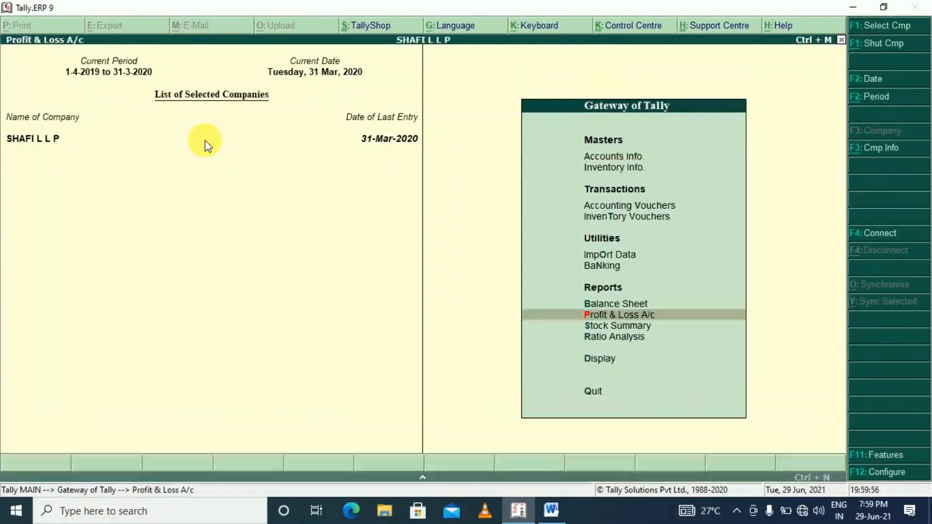
pyautogui.hotkey('alt', 'F1')
pyautogui.press('Down')
pyautogui.press('Down')
pyautogui.press('Down')
pyautogui.press('Down')
pyautogui.press('Down')
pyautogui.press('Down')
pyautogui.press('Down')
pyautogui.press('Down')
pyautogui.press('Down')
pyautogui.press('Down')
pyautogui.press('Down')
pyautogui.press('Down')
pyautogui.press('Down')
pyautogui.press('Down')
pyautogui.press('Down')
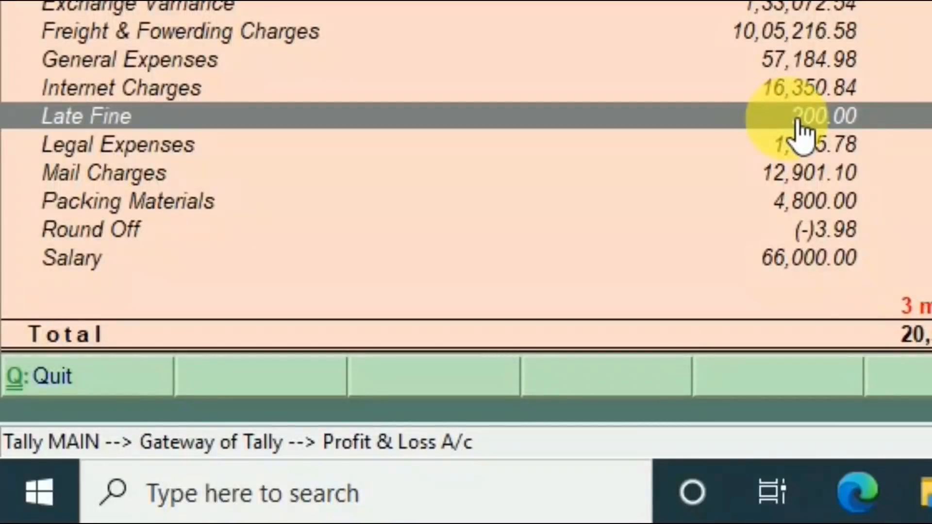
pyautogui.press('Escape')
pyautogui.press('Escape')
pyautogui.press('Escape')
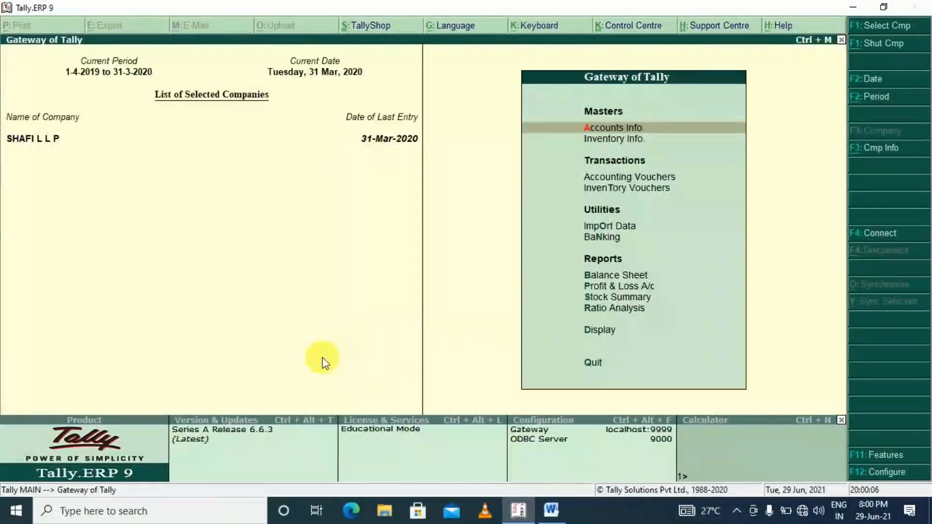
# Calculate 200/3 in the calculator to split the late fine among three partners
pyautogui.hotkey('ctrl', 'n')
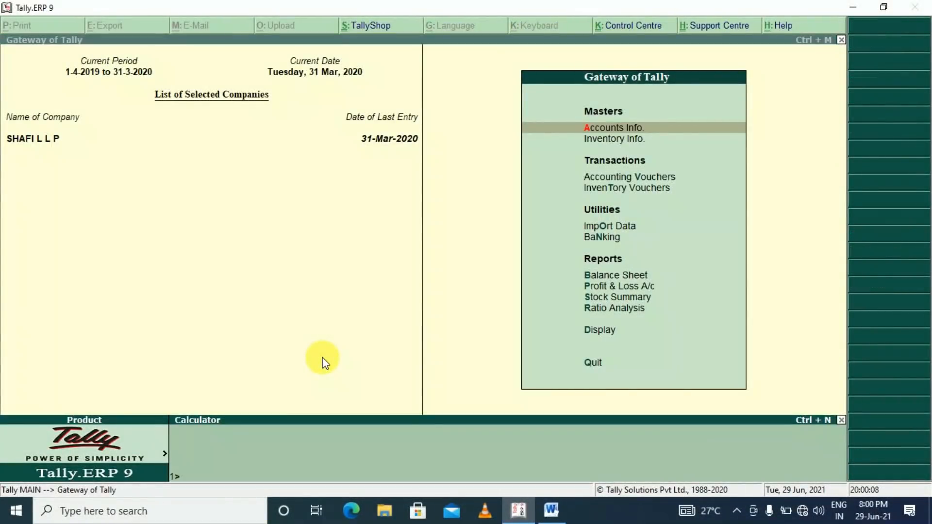
pyautogui.write('200/3')
pyautogui.press('Return')
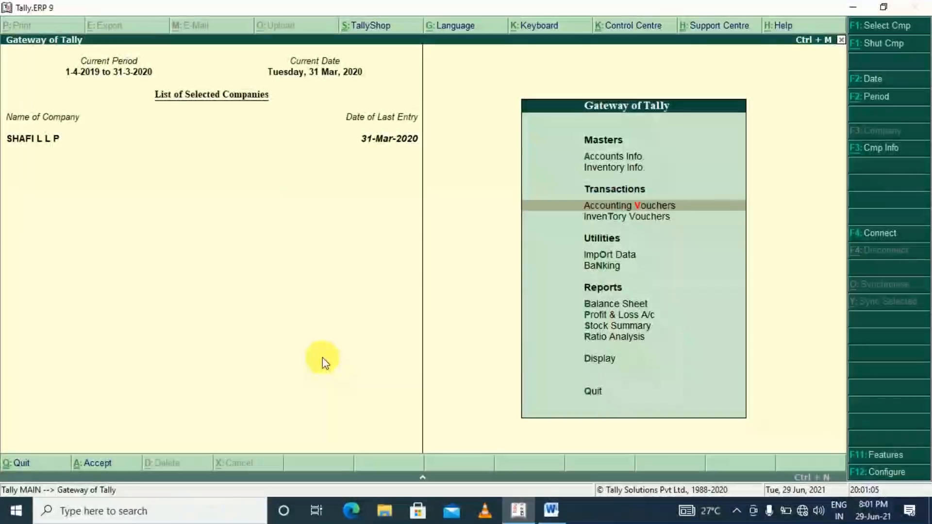
# Start a journal voucher debiting ledger A with 66.67 and add another debit line
pyautogui.press('v')
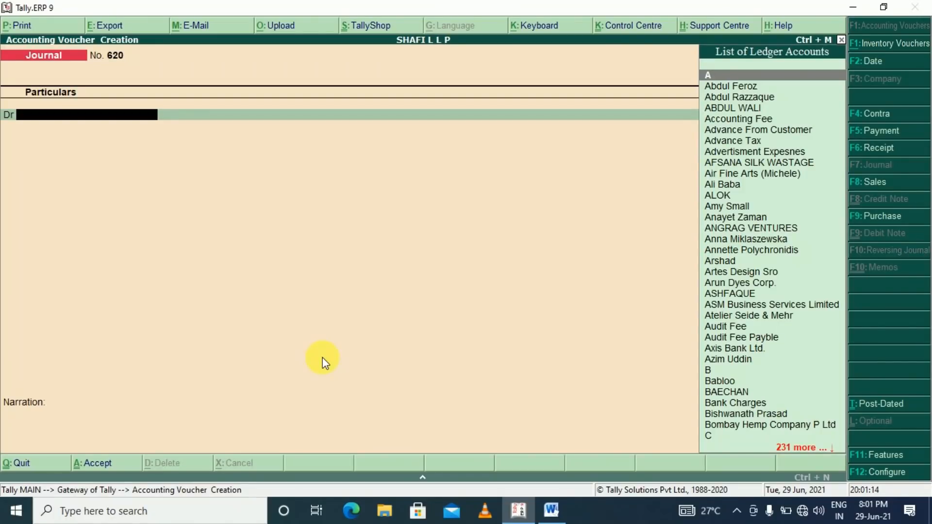
pyautogui.press('Return')
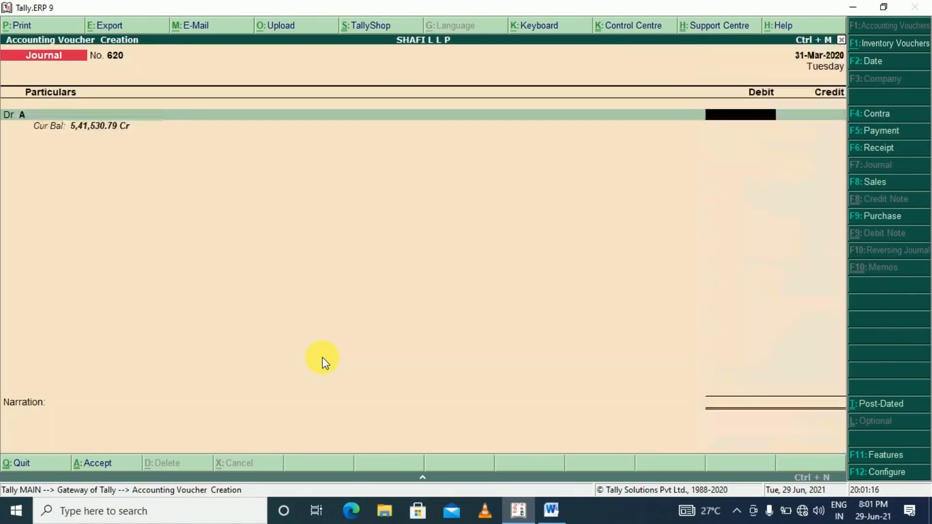
pyautogui.write('66.67')
pyautogui.press('Return')
pyautogui.press('d')
pyautogui.press('Return')
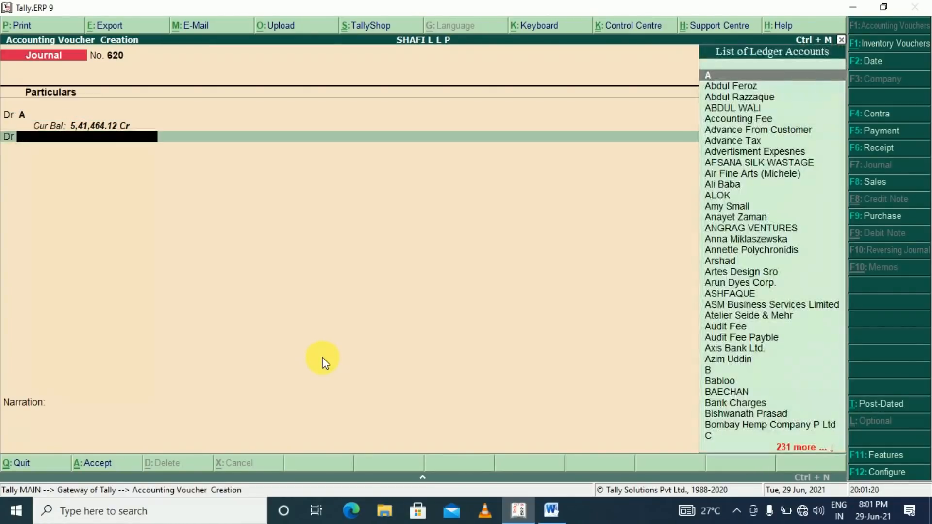
# Debit ledger B with 66.67 and ledger C with 66.66 in the journal voucher
pyautogui.write('b')
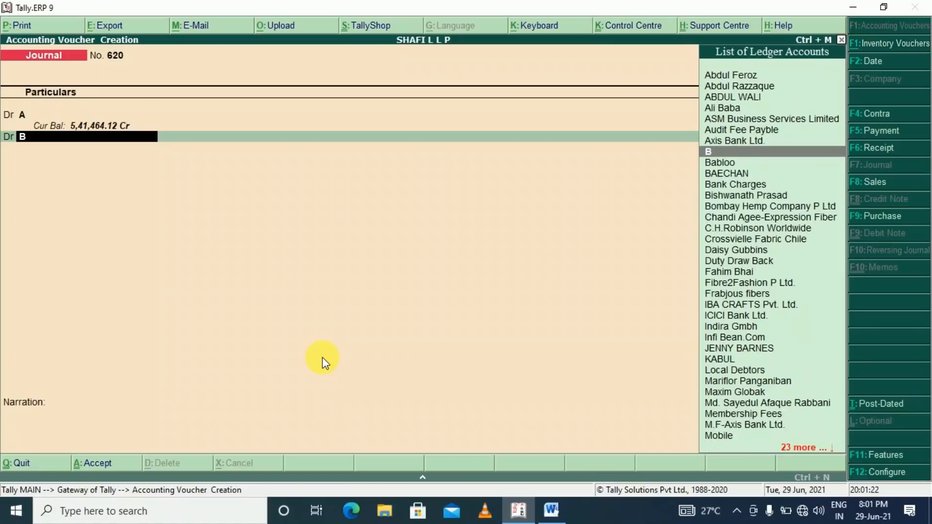
pyautogui.press('Return')
pyautogui.write('66.67')
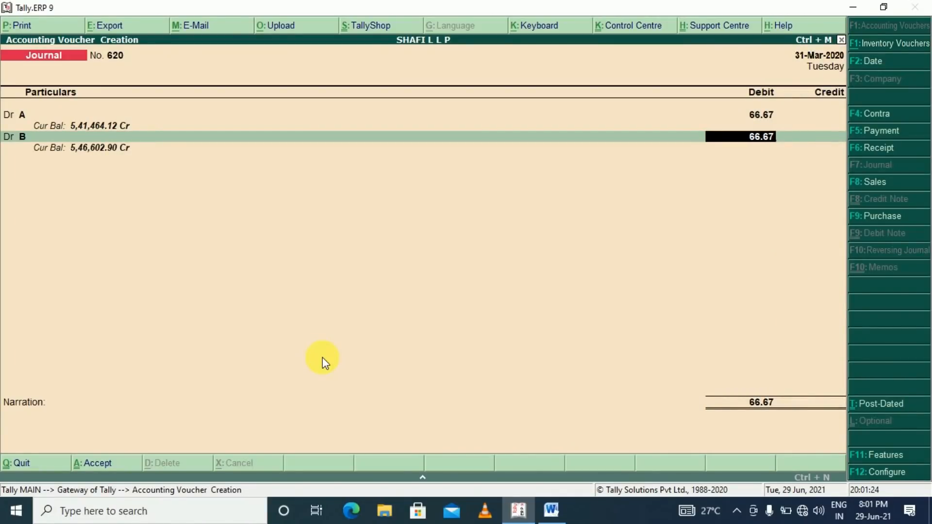
pyautogui.press('Return')
pyautogui.press('d')
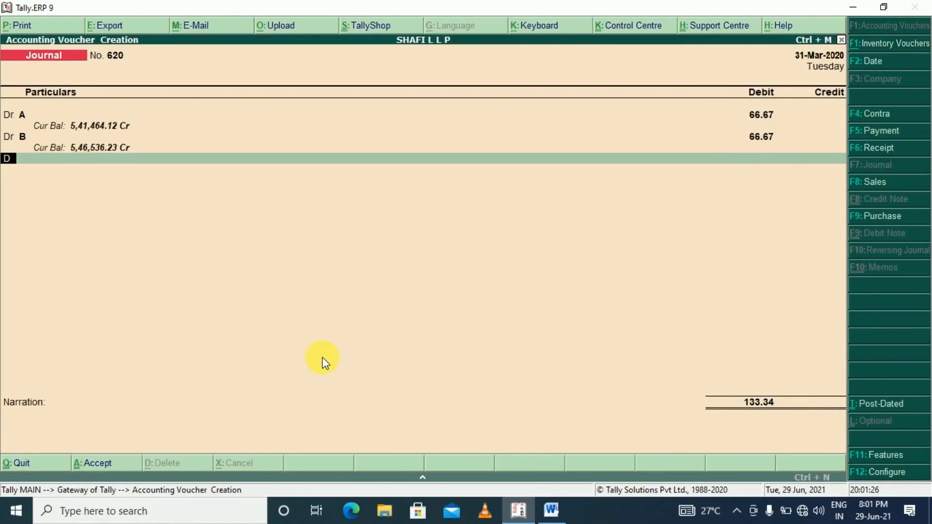
pyautogui.press('Return')
pyautogui.write('c')
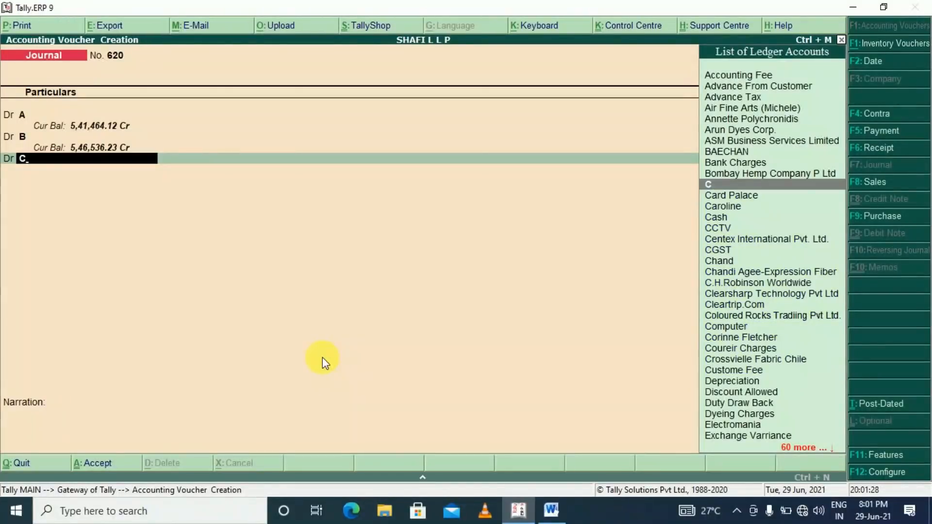
pyautogui.press('Return')
pyautogui.write('66.66')
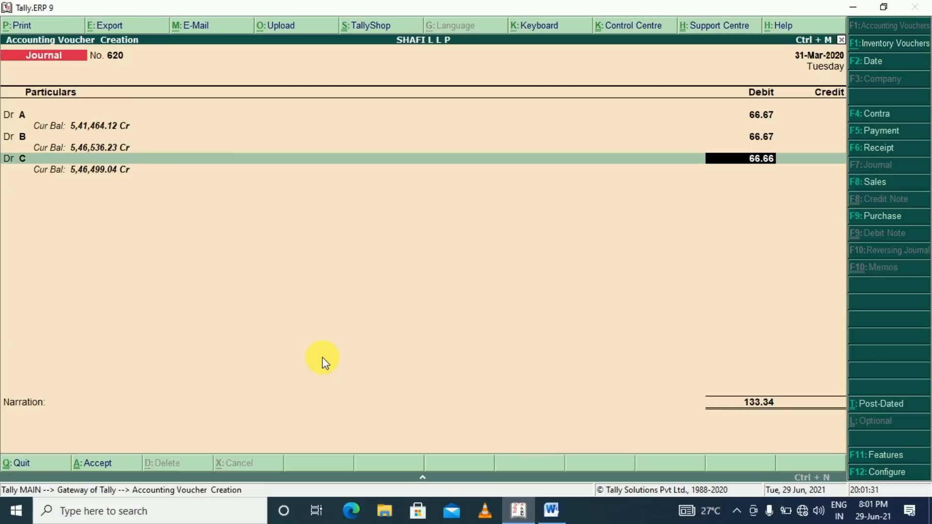
pyautogui.press('Return')
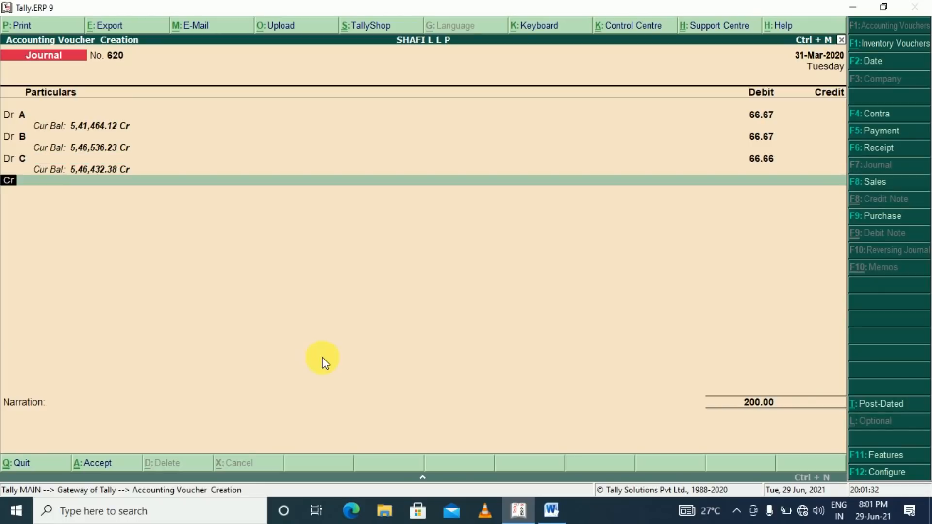
# Credit Late Fine with 200, accept the journal voucher and return to the Gateway of Tally
pyautogui.press('Return')
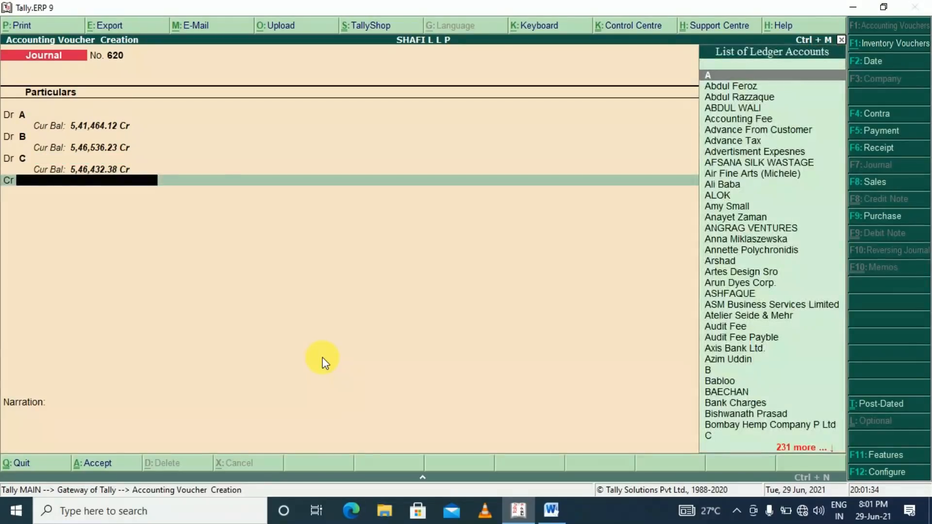
pyautogui.write('LATE')
pyautogui.press('Return')
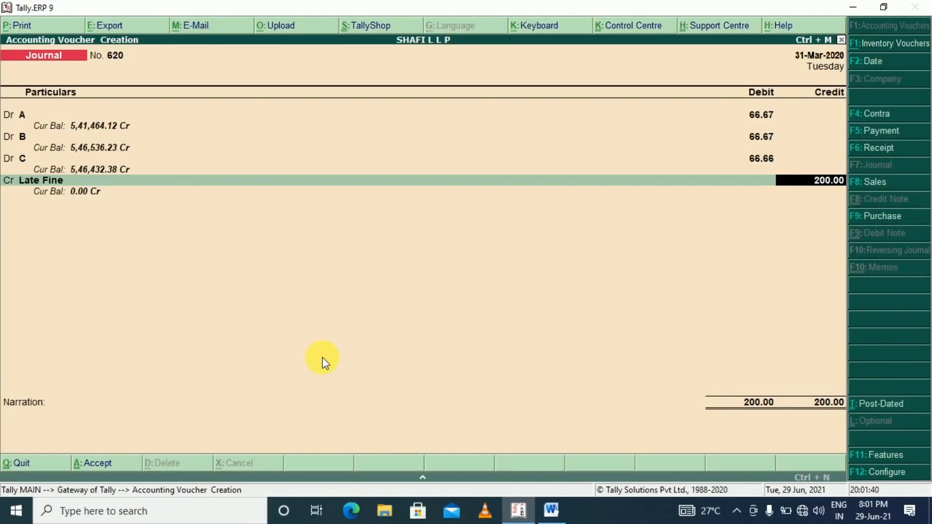
pyautogui.press('Return')
pyautogui.press('Return')
pyautogui.press('Return')
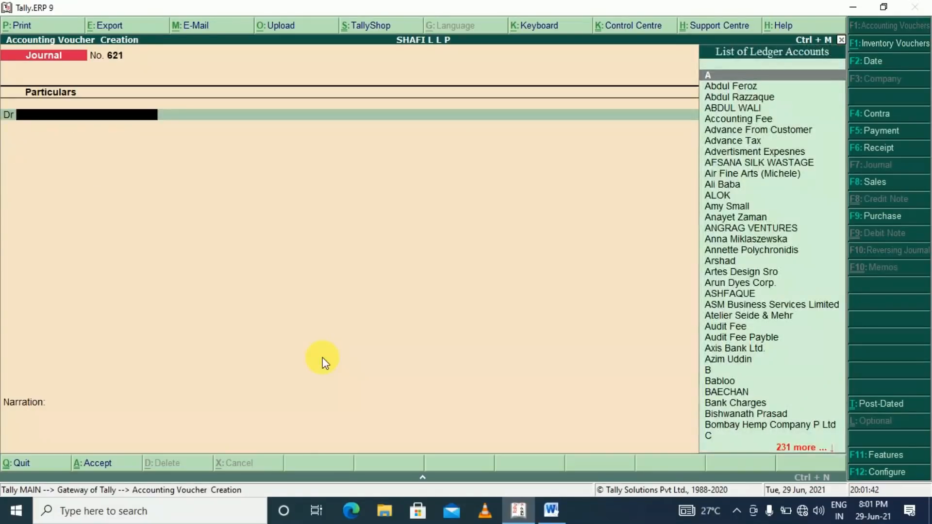
pyautogui.press('Escape')
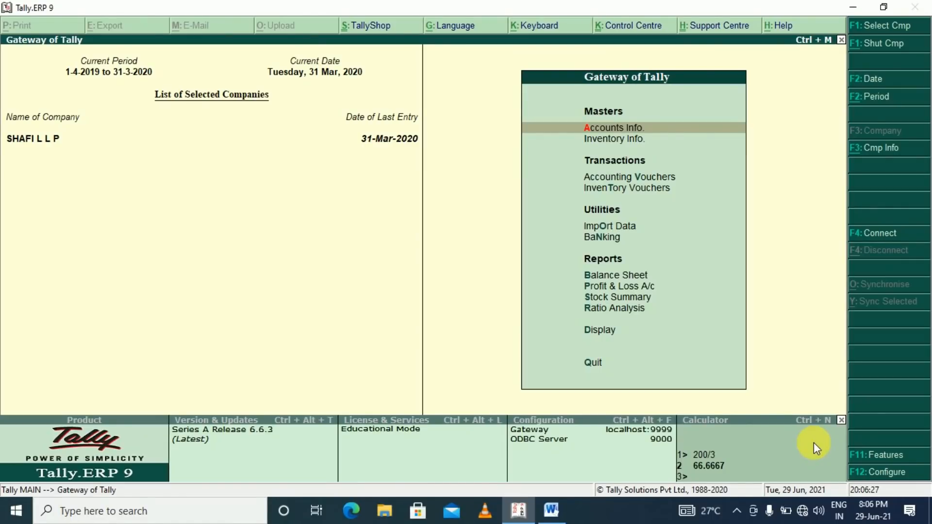
# Start a journal voucher dated 31-Mar-2020 and debit the Salary ledger with 50,000
pyautogui.press('v')
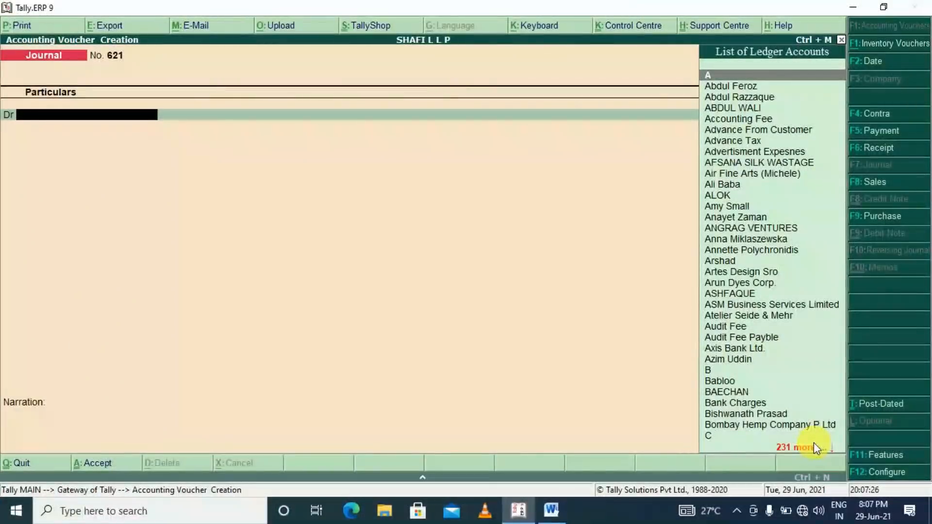
pyautogui.press('F2')
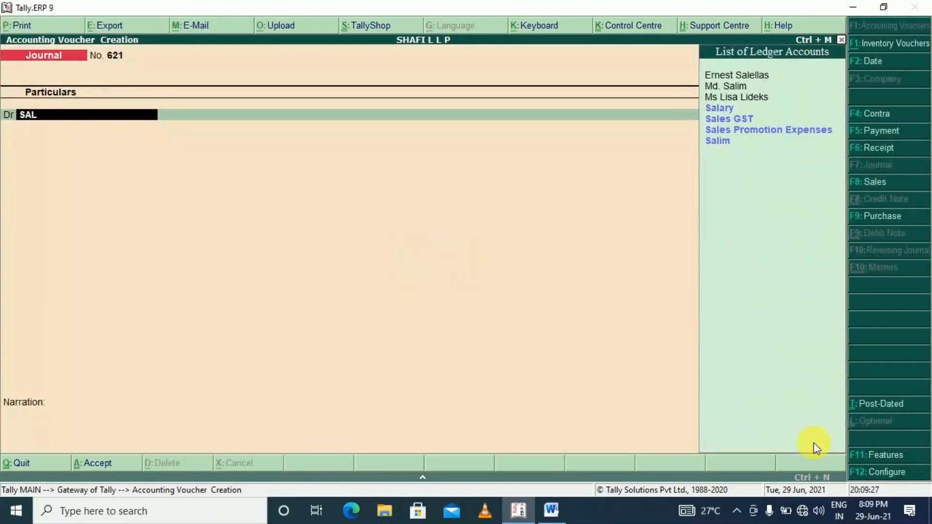
pyautogui.press('Return')
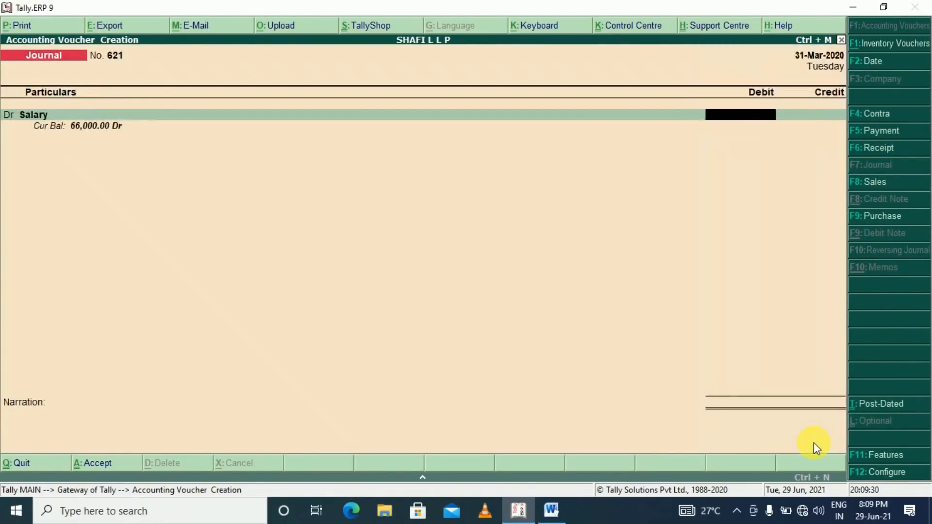
pyautogui.write('50000')
pyautogui.press('Return')
pyautogui.press('Return')
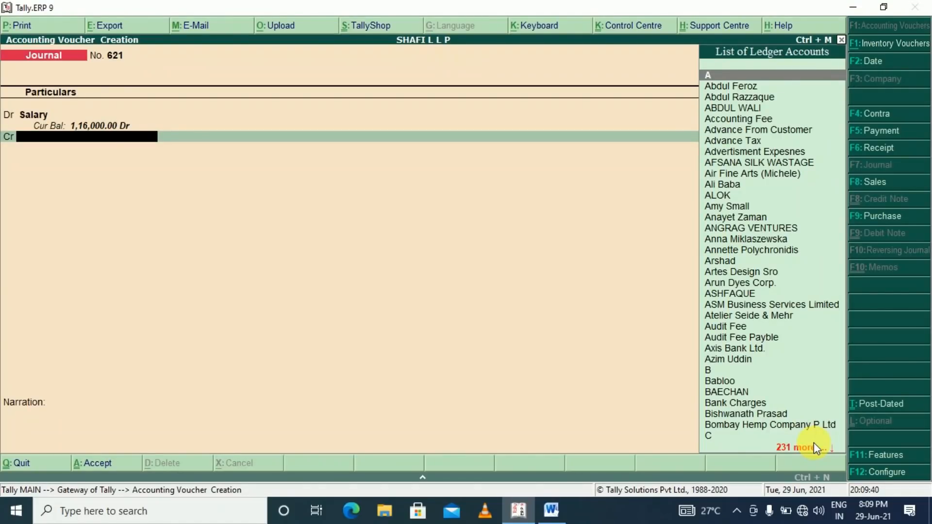
# Create a PF ledger under Duties & Taxes, type Others, and credit it with 6,000 in the journal voucher
pyautogui.write('PF')
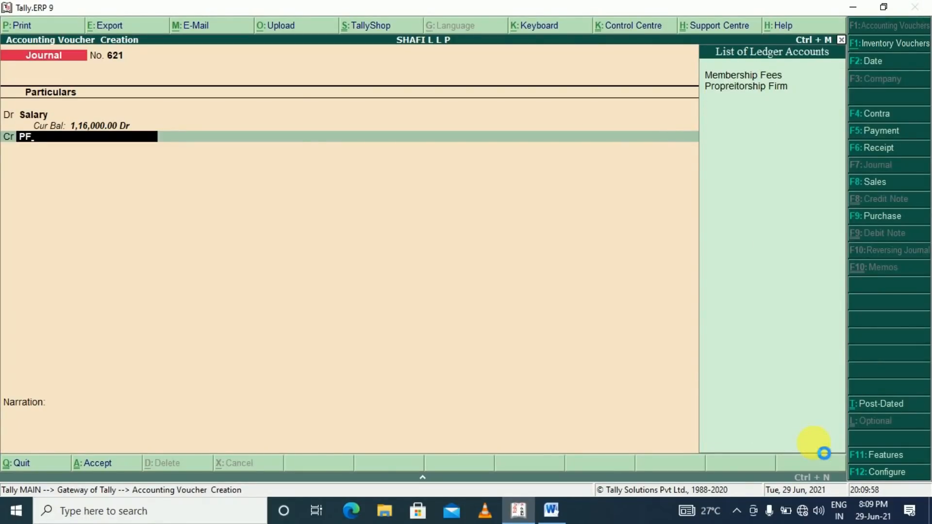
pyautogui.hotkey('alt', 'c')
pyautogui.press('Return')
pyautogui.press('Return')
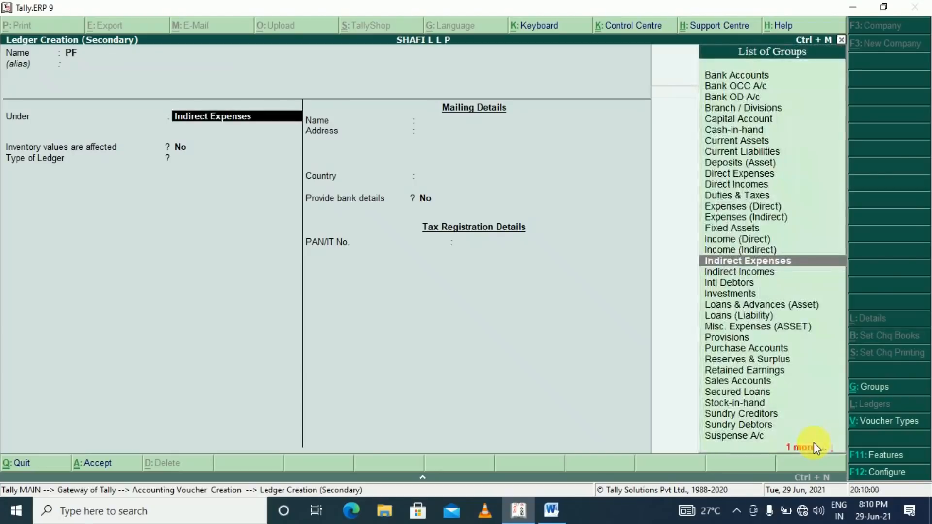
pyautogui.write('DUT')
pyautogui.press('Return')
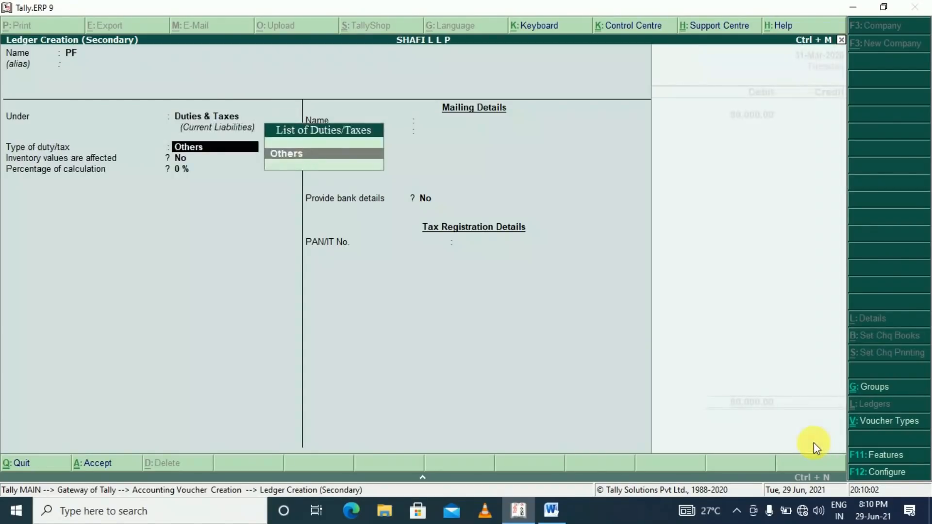
pyautogui.press('Return')
pyautogui.hotkey('ctrl', 'a')
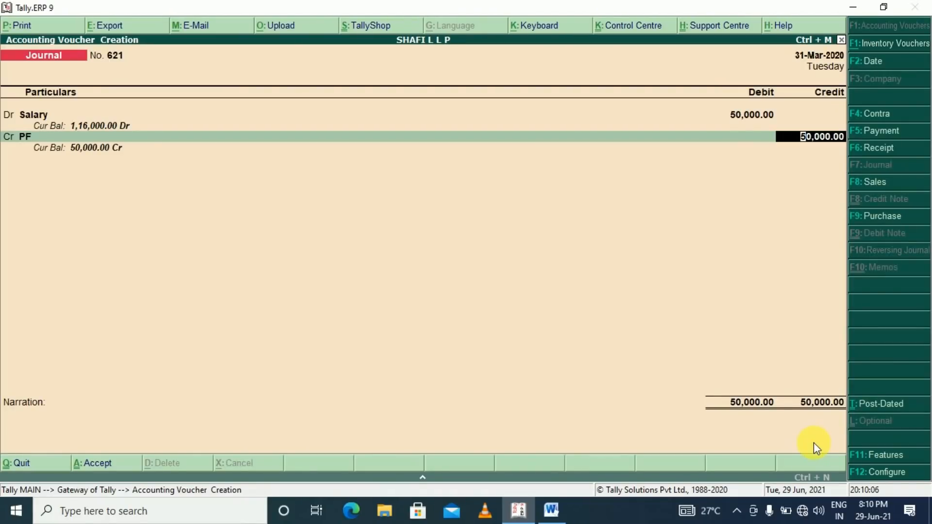
pyautogui.write('6000')
pyautogui.press('Return')
pyautogui.press('Return')
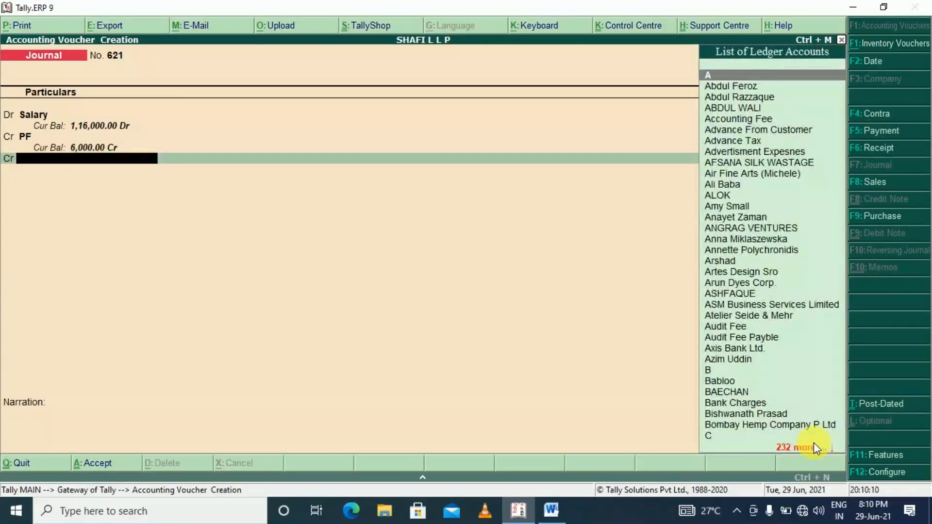
# Create an ESI ledger under Duties & Taxes and credit it with 500 in the journal voucher
pyautogui.hotkey('alt', 'c')
pyautogui.write('ESI')
pyautogui.press('Return')
pyautogui.press('Return')
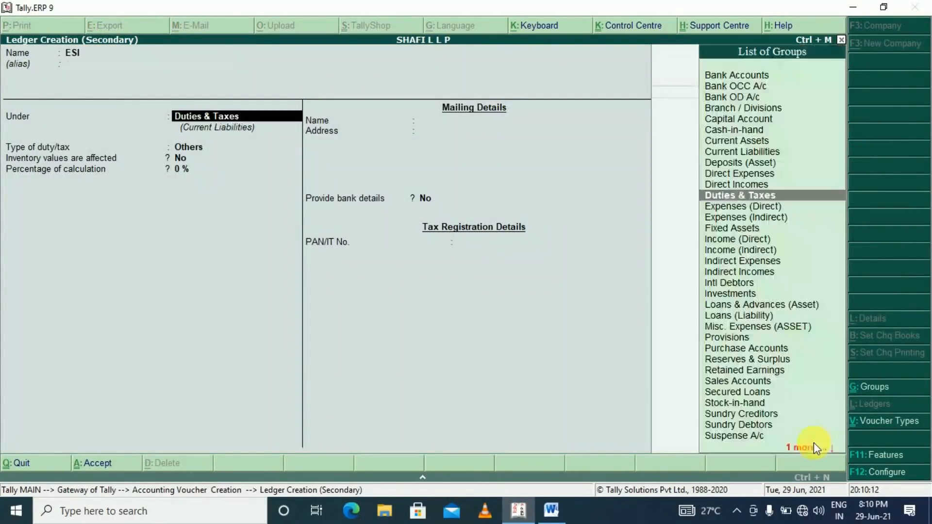
pyautogui.press('Return')
pyautogui.press('Return')
pyautogui.hotkey('ctrl', 'a')
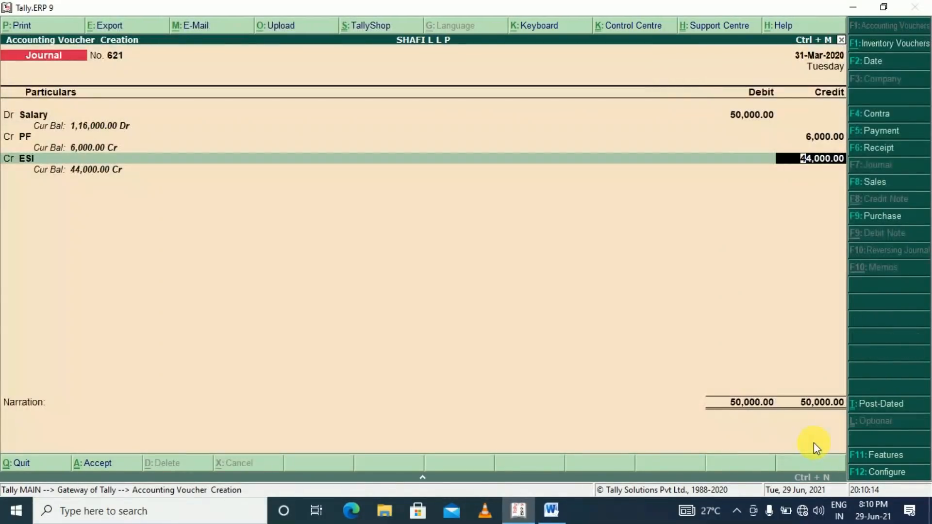
pyautogui.write('500')
pyautogui.press('Return')
pyautogui.press('Return')
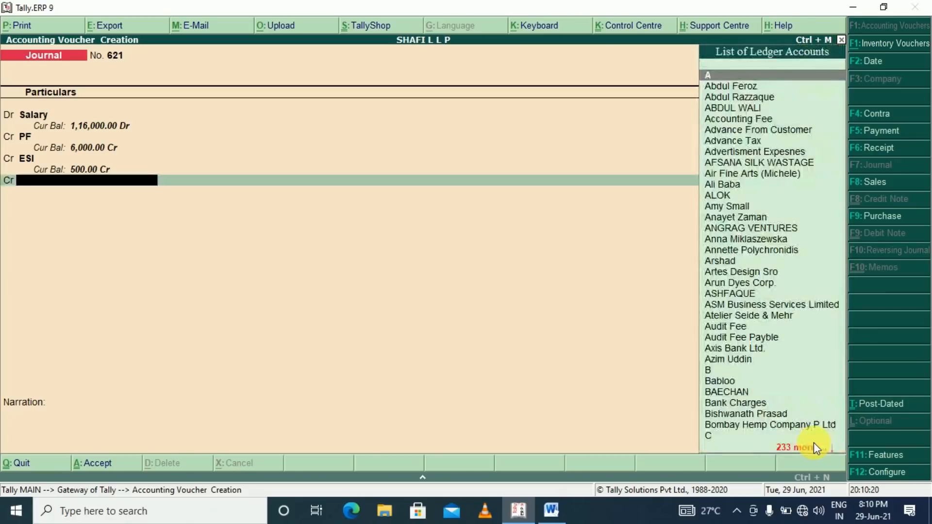
# Create a PT ledger under Duties & Taxes and credit it with 1,000 in the journal voucher
pyautogui.hotkey('alt', 'c')
pyautogui.write('PT')
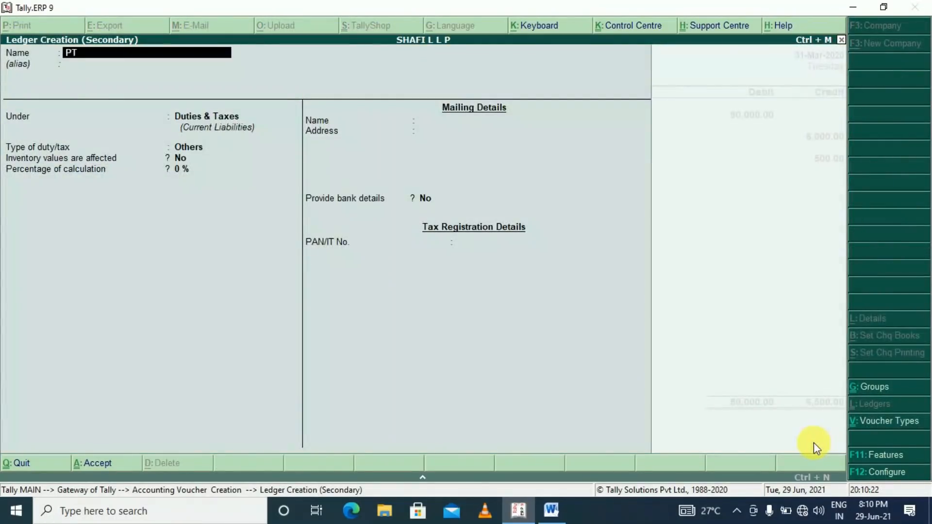
pyautogui.press('Return')
pyautogui.press('Return')
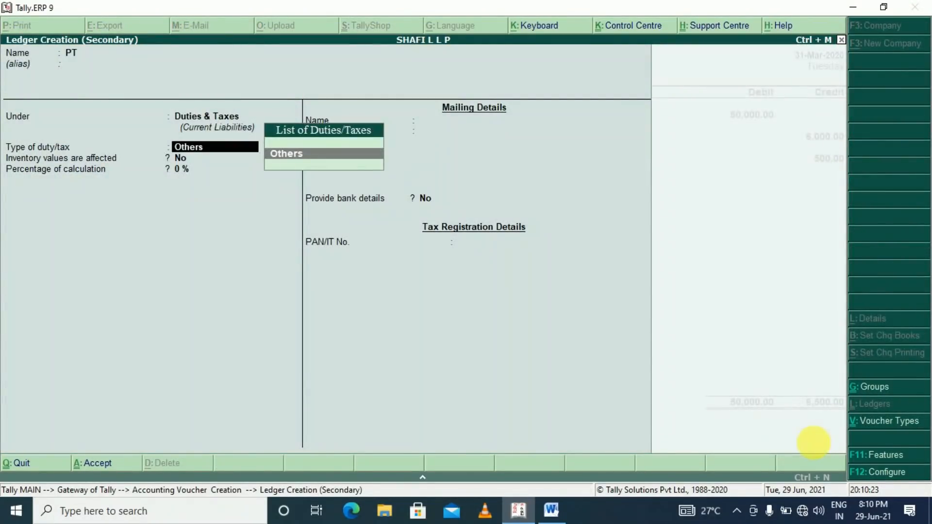
pyautogui.hotkey('ctrl', 'a')
pyautogui.write('1000')
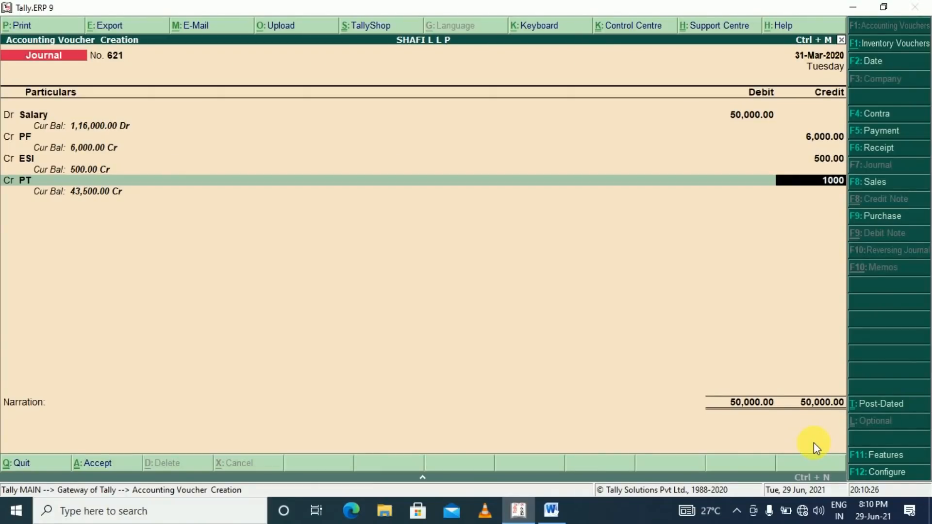
pyautogui.press('Return')
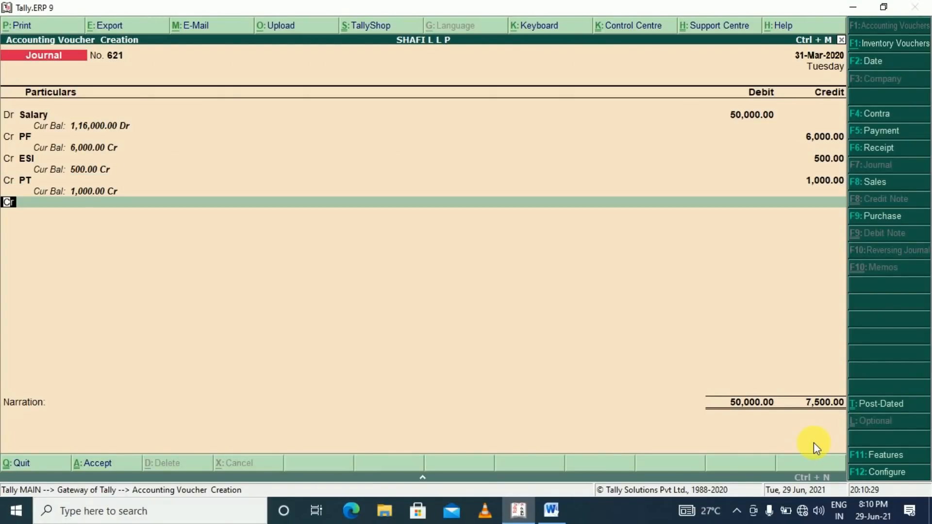
pyautogui.press('Return')
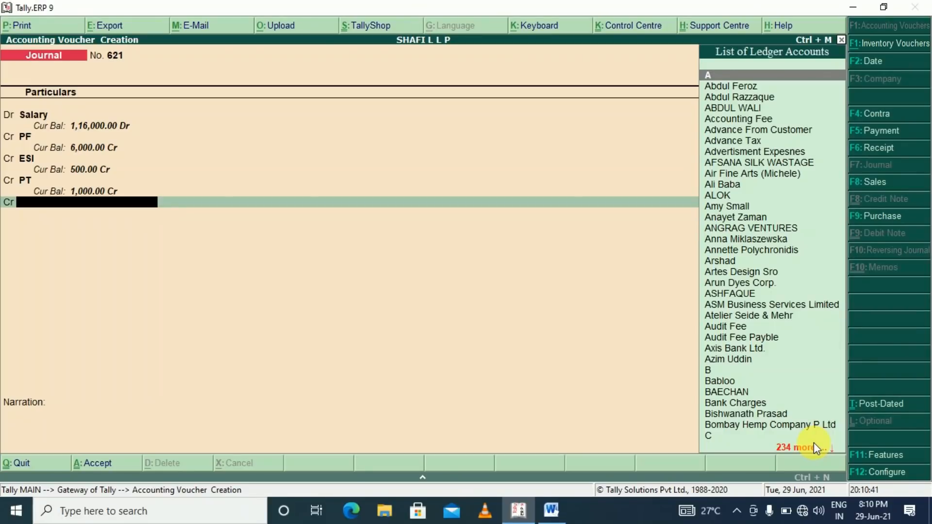
# Create a SALARY PAYABLE ledger under Current Liabilities for the voucher's last credit line
pyautogui.hotkey('alt', 'c')
pyautogui.write('SALAR')
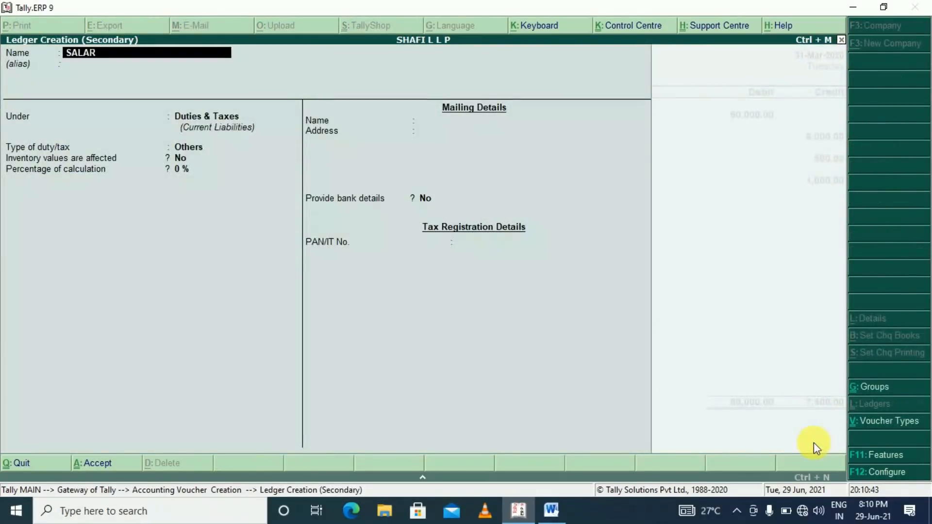
pyautogui.write('YN')
pyautogui.press('BackSpace')
pyautogui.write('PAYABLE')
pyautogui.press('Return')
pyautogui.write('CU')
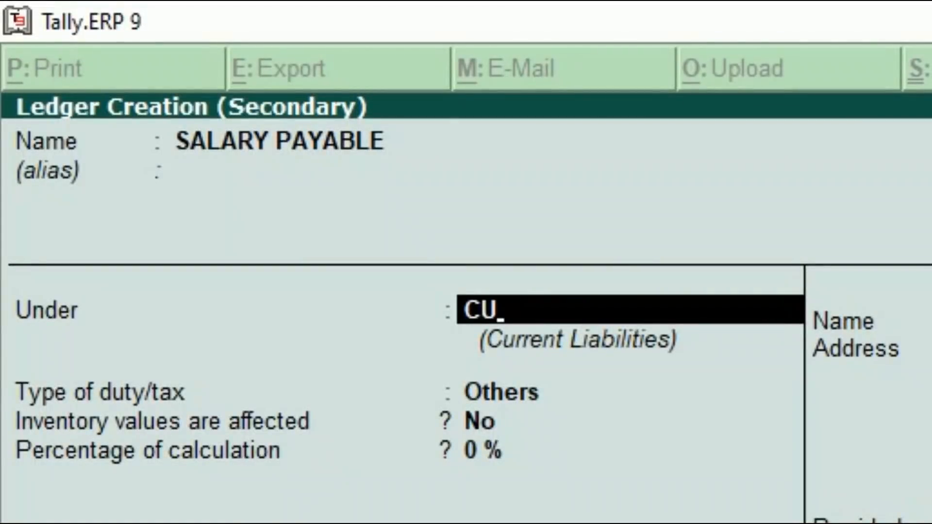
pyautogui.press('Return')
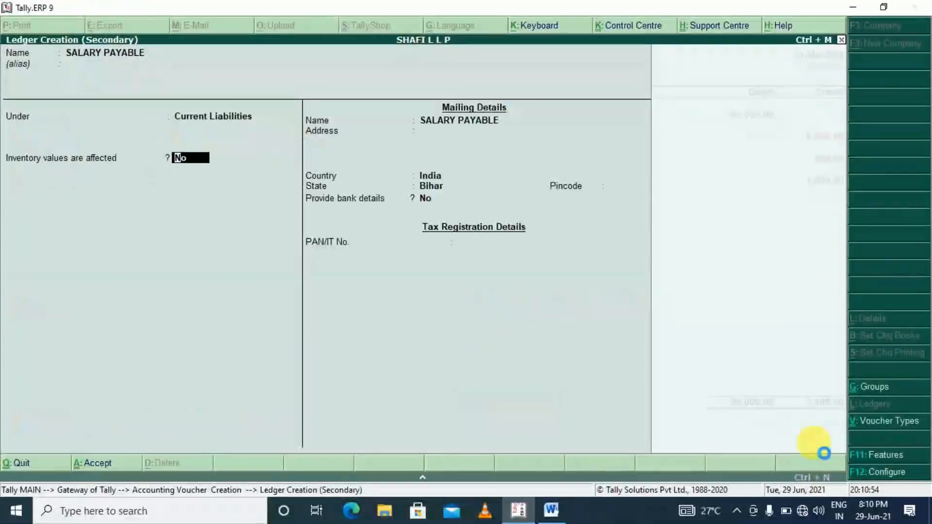
pyautogui.hotkey('ctrl', 'a')
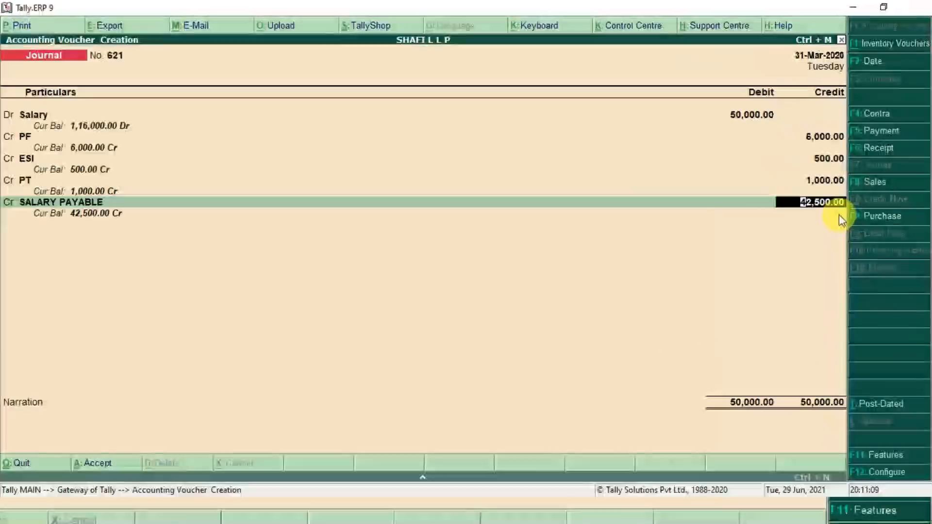
# Credit SALARY PAYABLE with the remaining 42,500 and accept the salary journal voucher without a narration
pyautogui.press('Return')
pyautogui.press('Return')
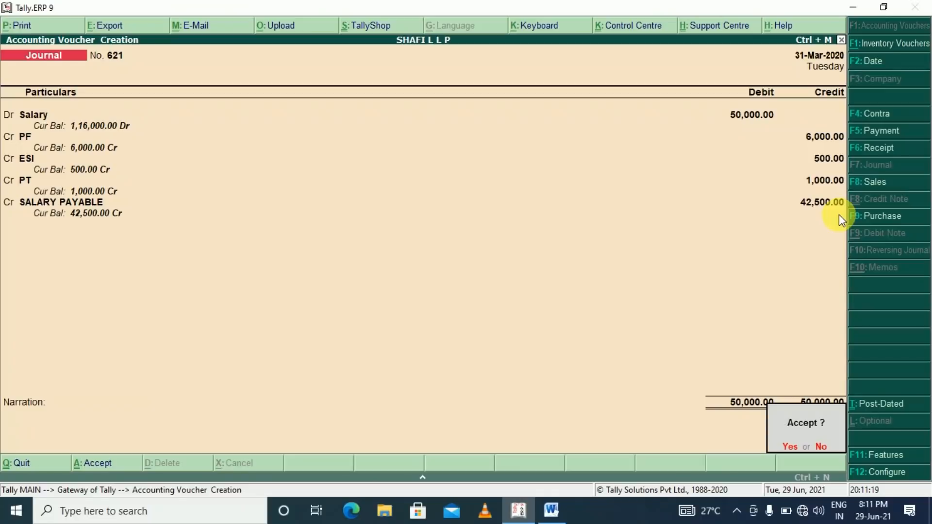
pyautogui.press('Return')
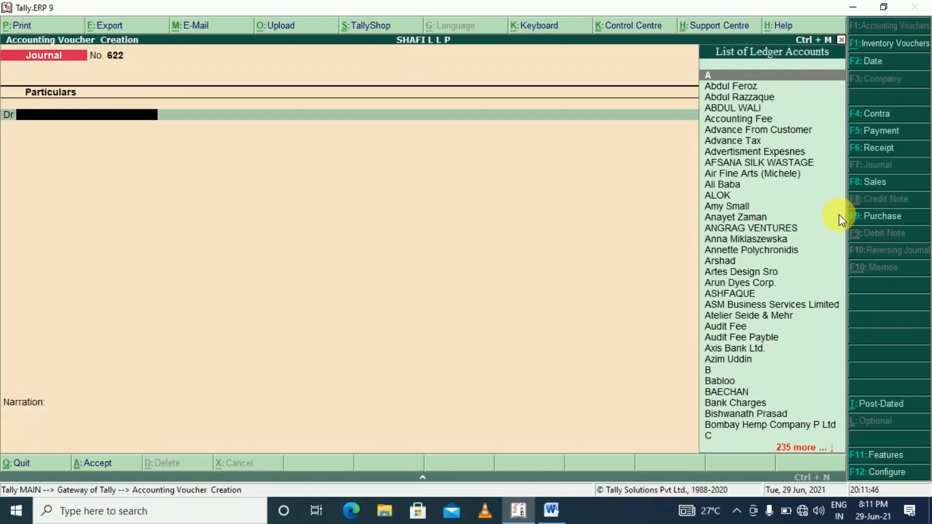
# Create a COMPANY PF CONTRI ledger under Indirect Expenses and debit it with 6,000 in the new journal voucher
pyautogui.hotkey('alt', 'c')
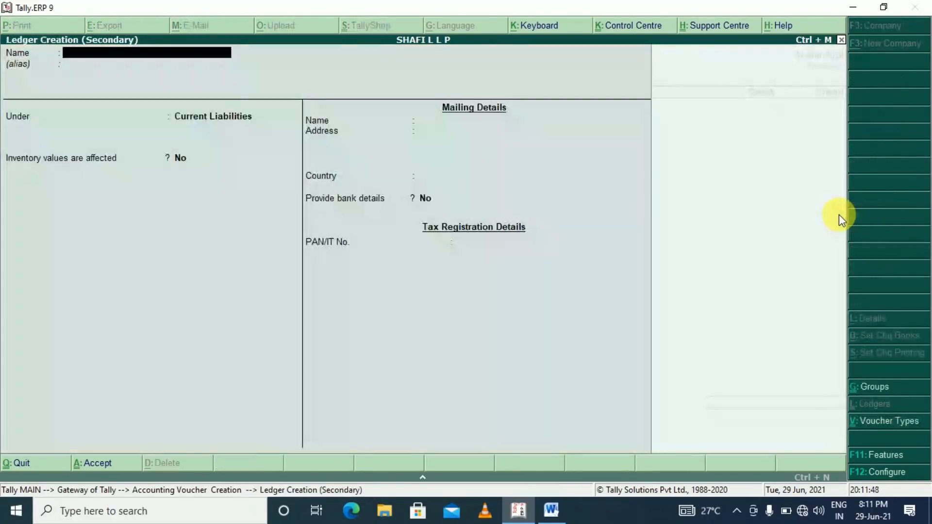
pyautogui.write('COMPANY PF')
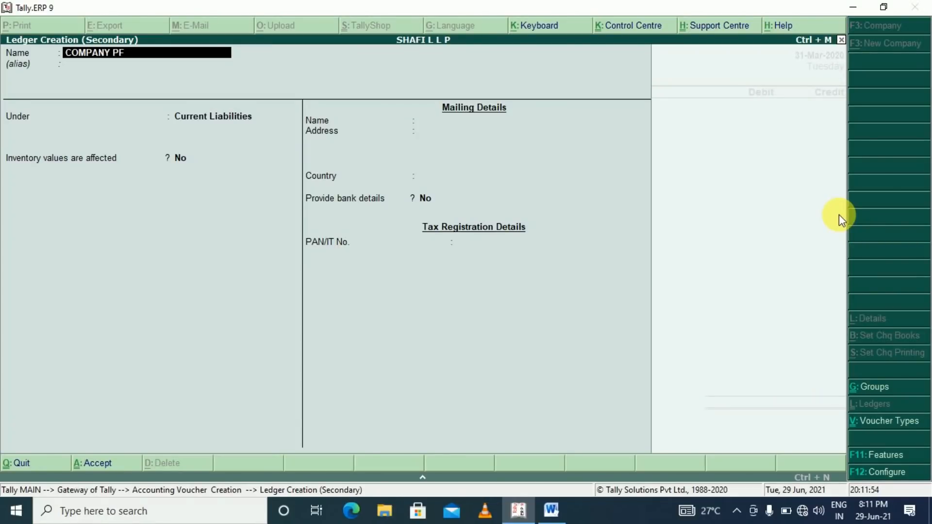
pyautogui.write(' CONTRI')
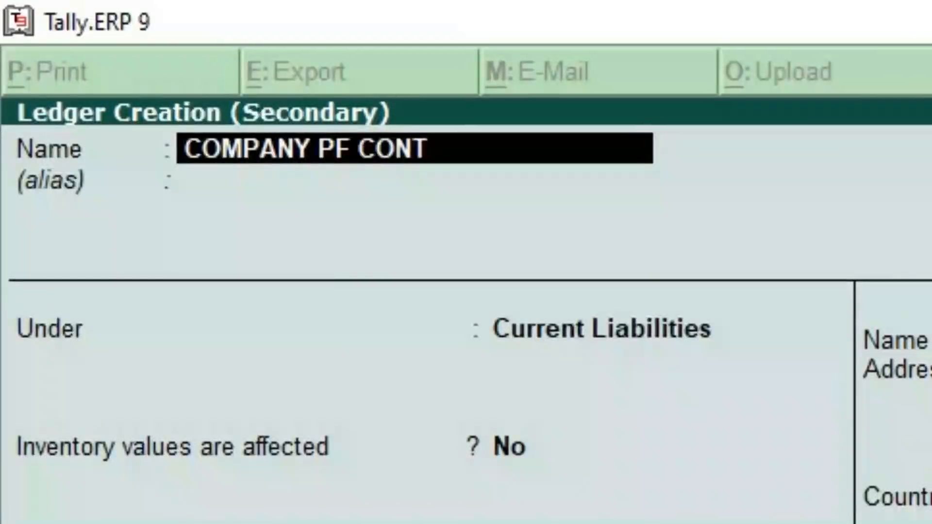
pyautogui.press('Return')
pyautogui.press('Return')
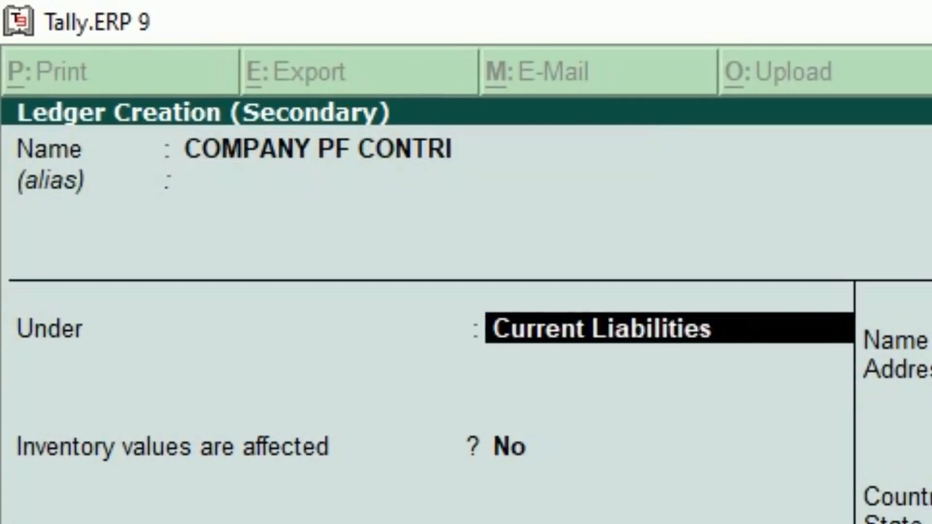
pyautogui.write('IND')
pyautogui.press('Return')
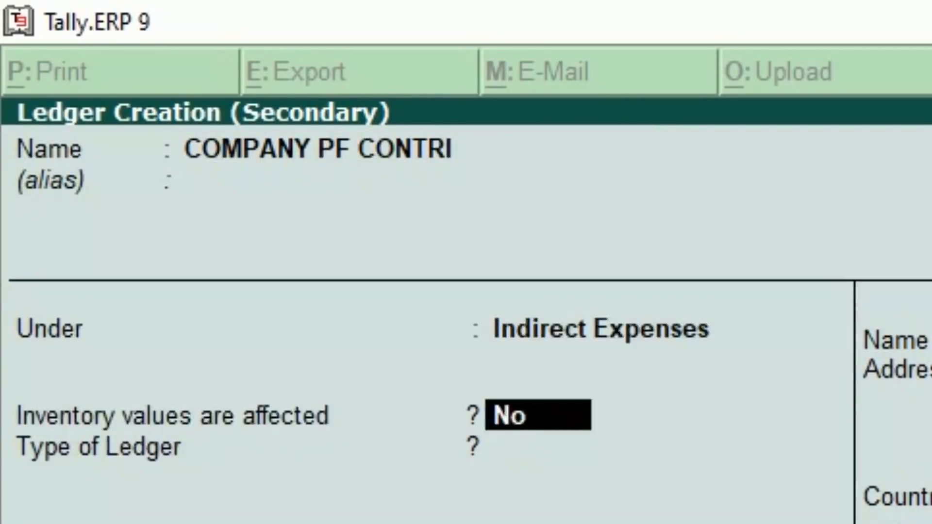
pyautogui.hotkey('ctrl', 'a')
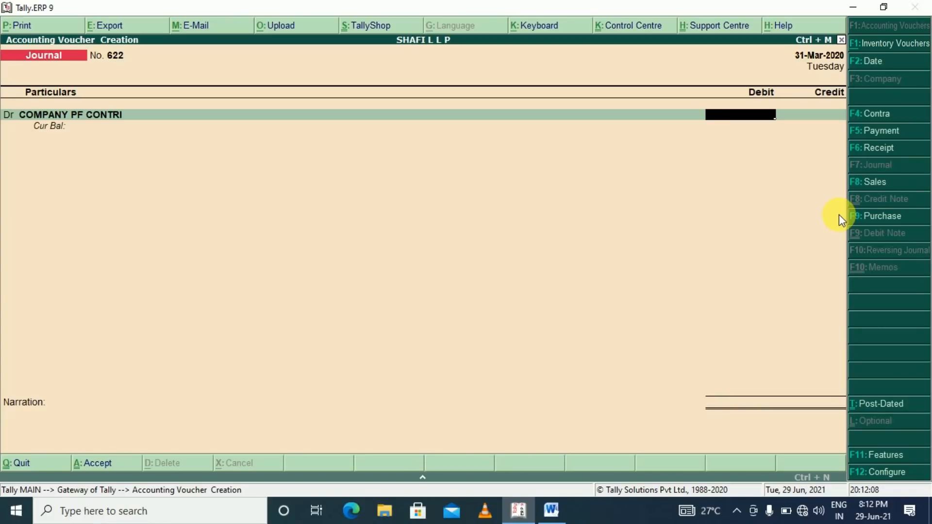
pyautogui.write('6000')
pyautogui.press('Return')
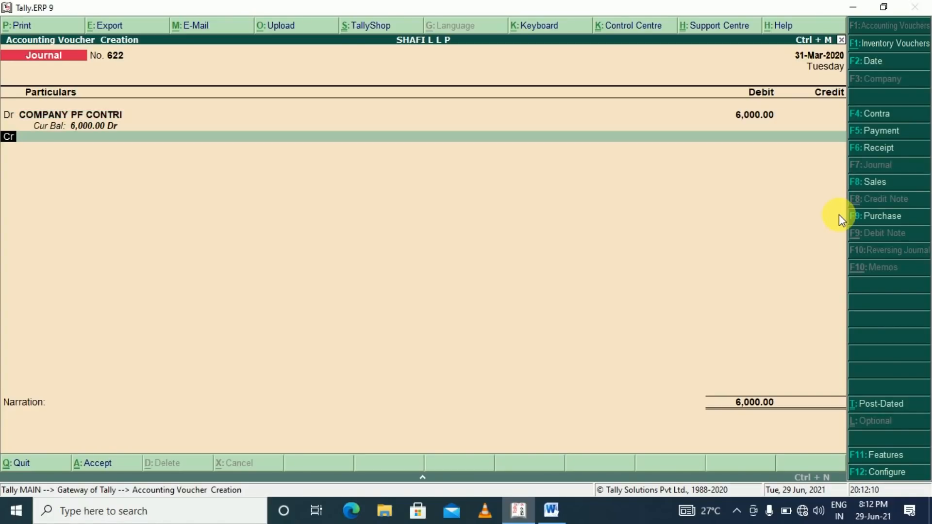
# Add a debit of 6,000 to the PF ledger in the journal voucher and begin a third debit line
pyautogui.press('d')
pyautogui.press('Return')
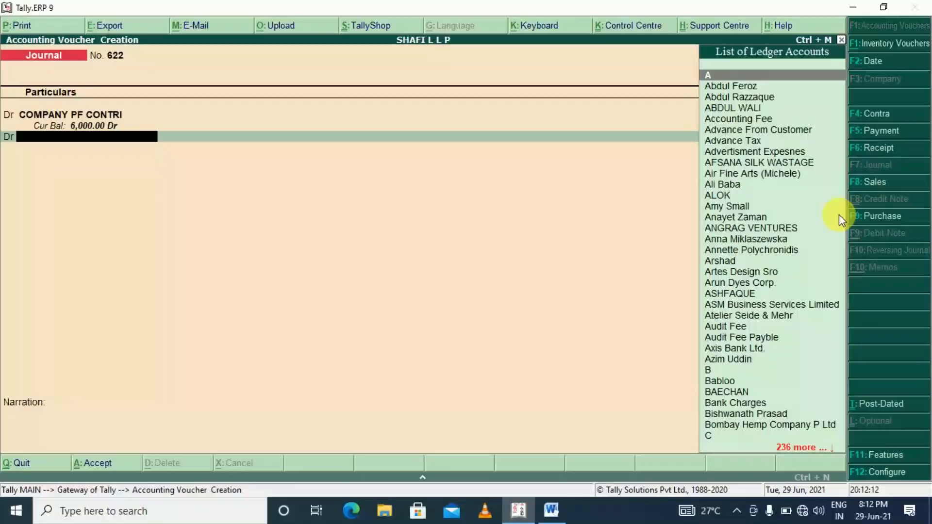
pyautogui.write('PF')
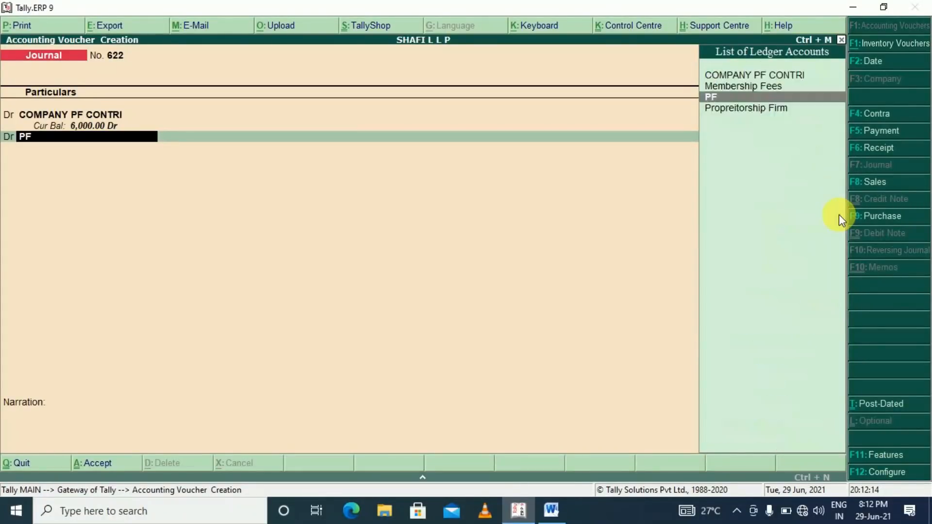
pyautogui.press('Return')
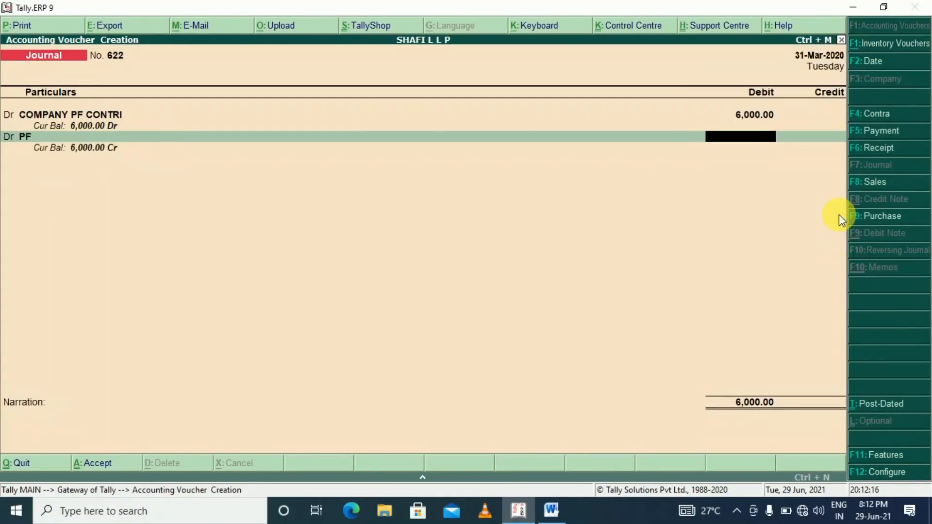
pyautogui.write('6,000')
pyautogui.press('Return')
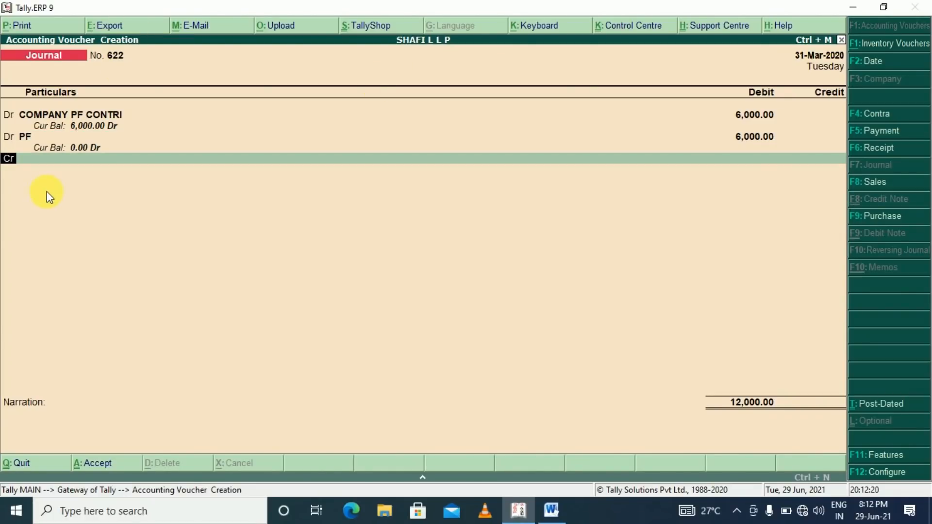
pyautogui.press('d')
pyautogui.press('Return')
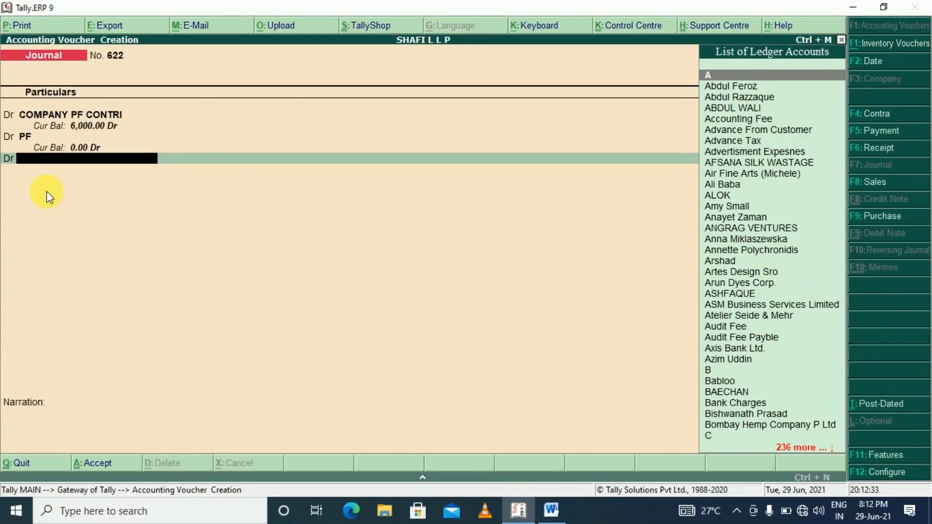
# Create an ADMIN CHARGES ledger under Indirect Expenses and debit it with 500 on the journal's third line
pyautogui.hotkey('alt', 'c')
pyautogui.write('ADMI')
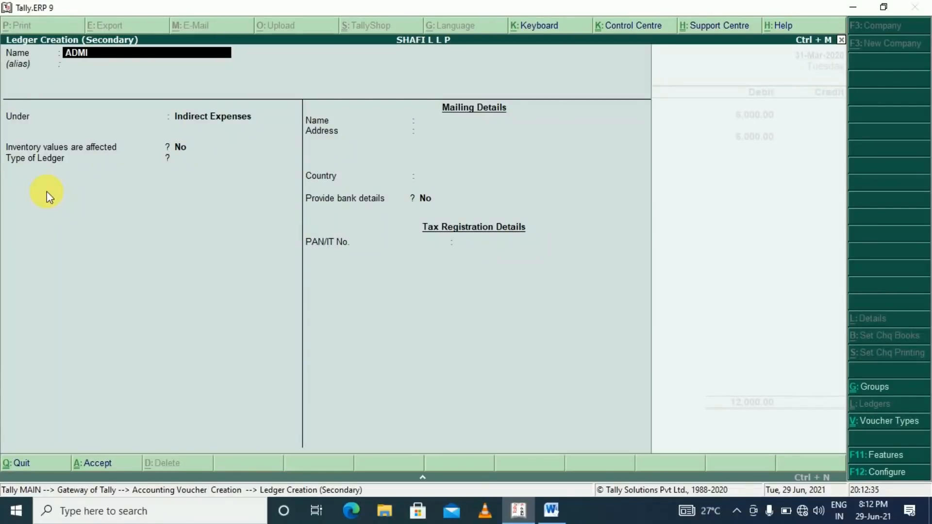
pyautogui.write('N CHARGES')
pyautogui.press('Return')
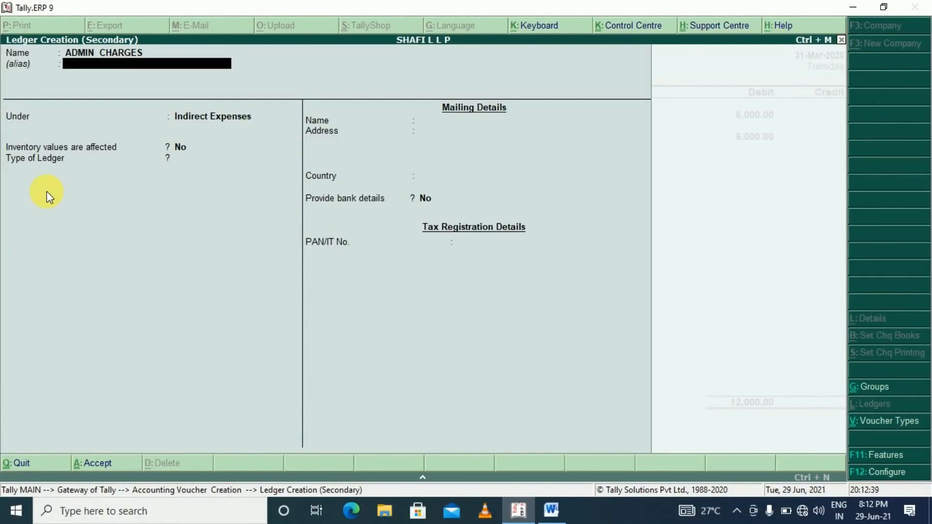
pyautogui.press('Return')
pyautogui.press('Return')
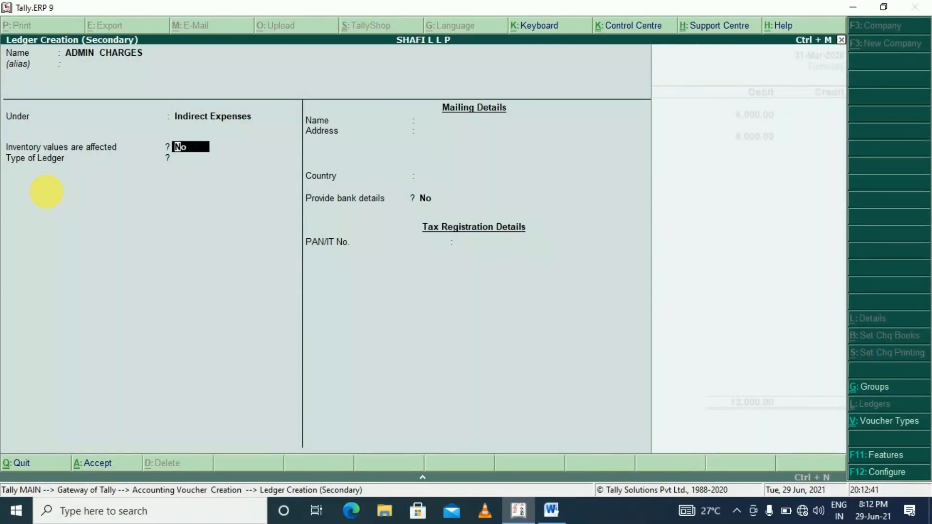
pyautogui.hotkey('ctrl', 'a')
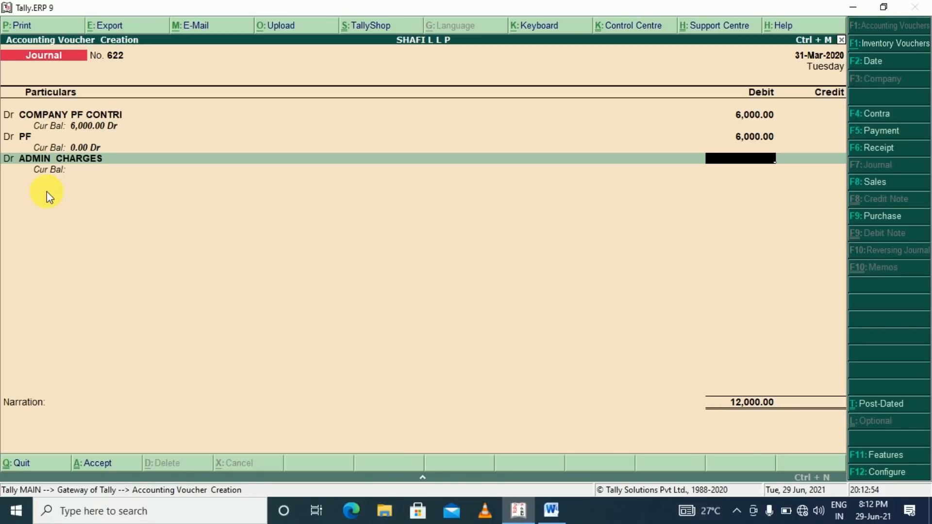
pyautogui.write('500')
pyautogui.press('Return')
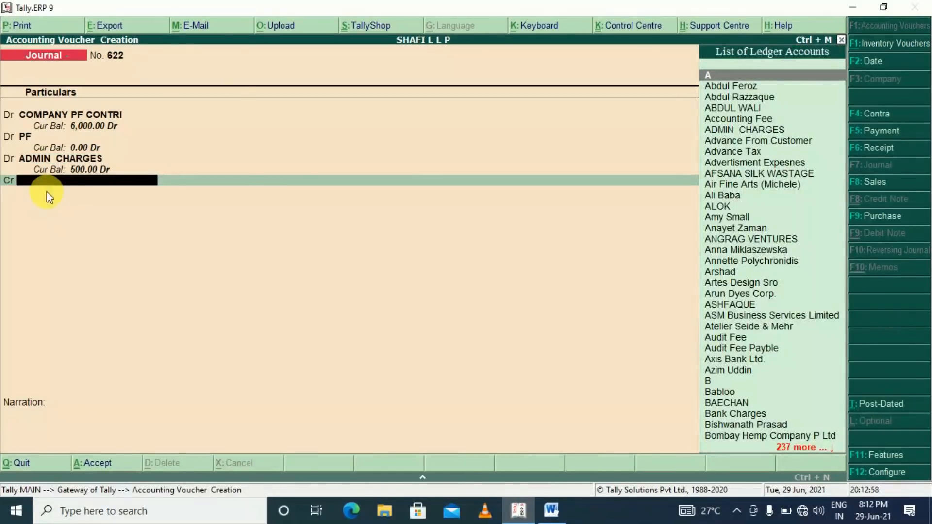
# Create a PF PAYABLE ledger under Current Liabilities for the voucher's credit line
pyautogui.hotkey('alt', 'c')
pyautogui.write('PF PAYABLE')
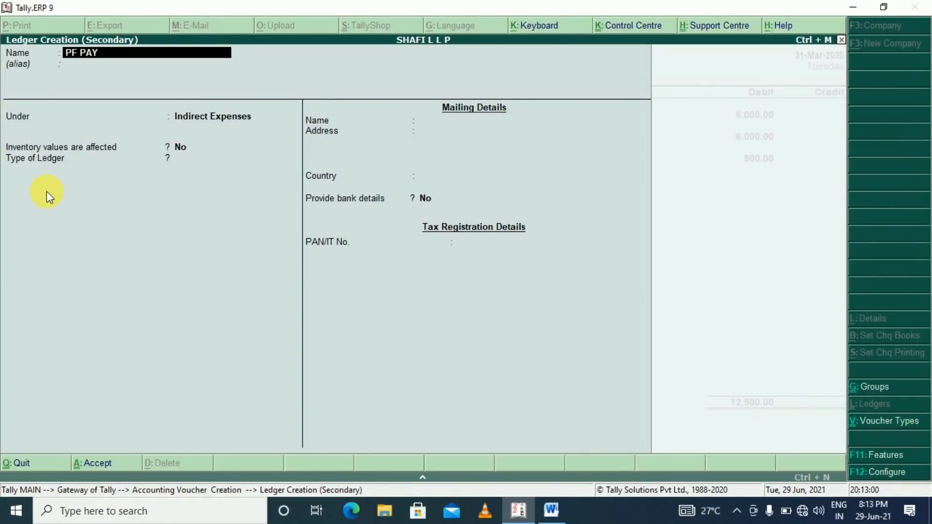
pyautogui.press('Return')
pyautogui.press('Return')
pyautogui.write('CUR')
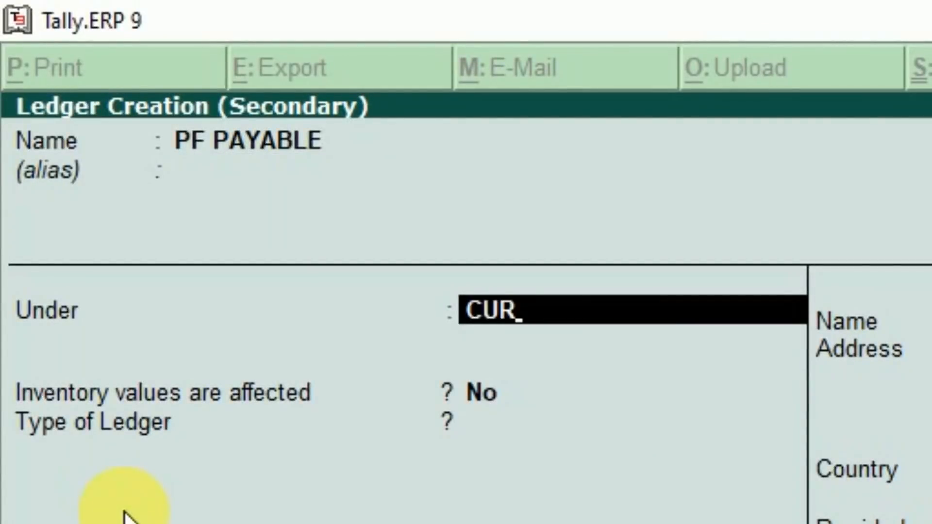
pyautogui.press('Return')
pyautogui.press('Return')
pyautogui.press('Return')
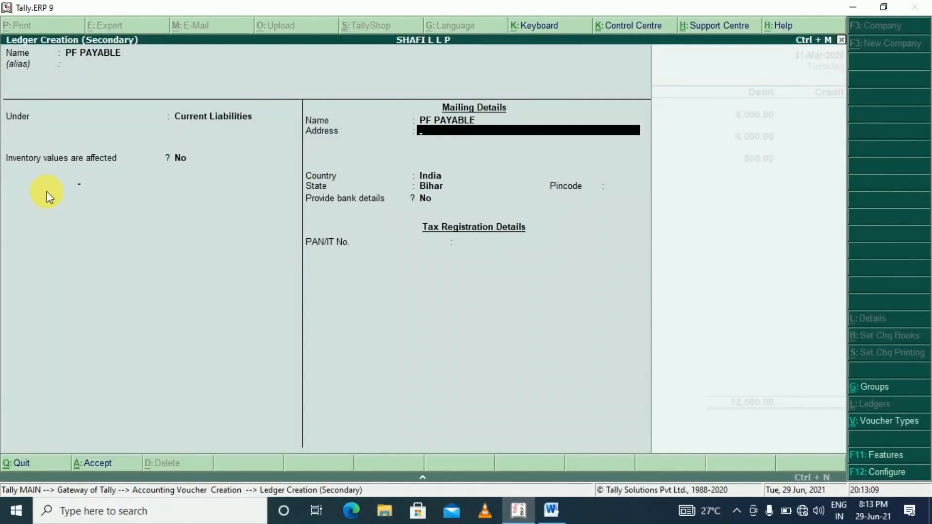
pyautogui.hotkey('ctrl', 'a')
# Credit PF PAYABLE with the balancing 12,500 and accept the PF journal voucher without a narration
pyautogui.press('Return')
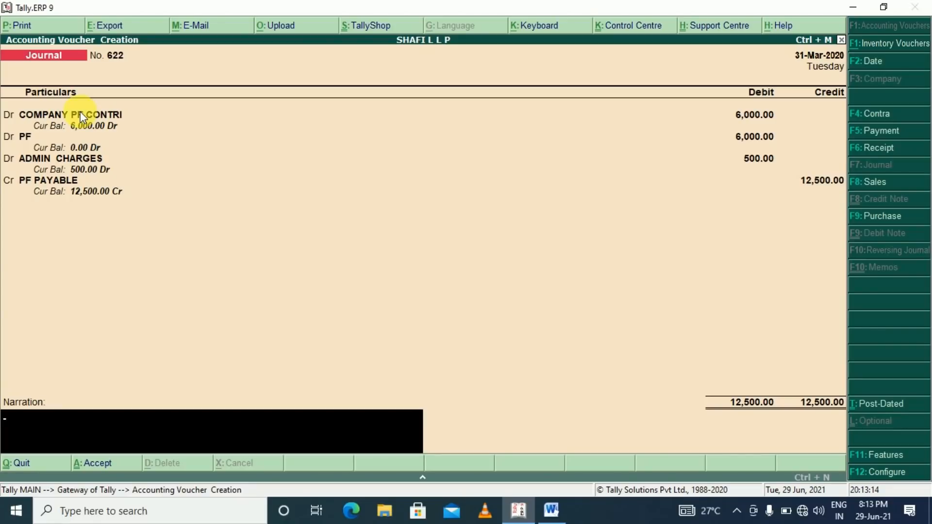
pyautogui.press('Return')
pyautogui.press('Return')
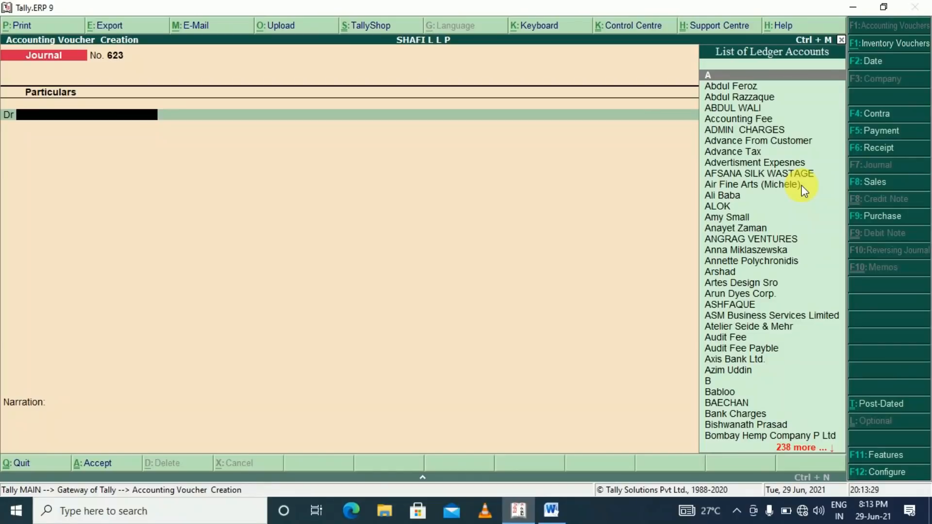
# Create a COMPANY ESI CONTR ledger under Indirect Expenses and debit it with 700 in the new journal voucher
pyautogui.hotkey('alt', 'c')
pyautogui.write('COM')
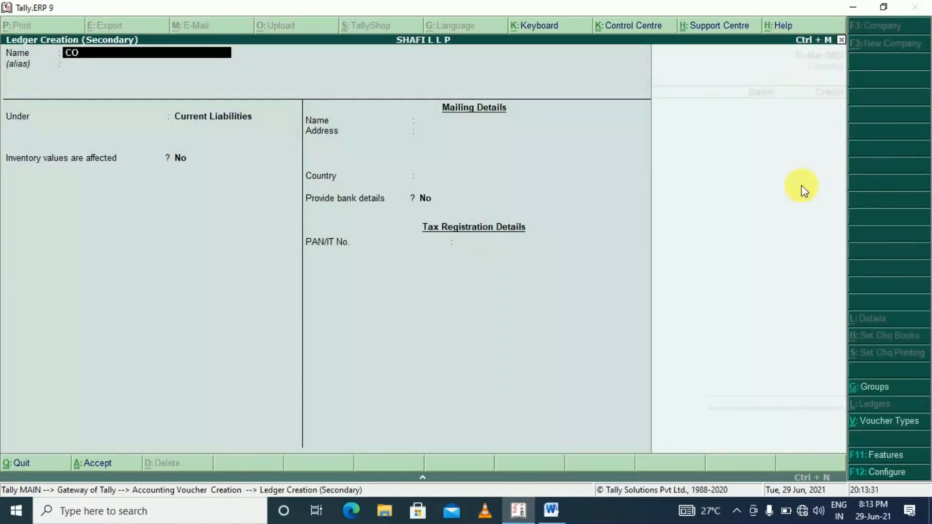
pyautogui.write('PANY ESI CONTR')
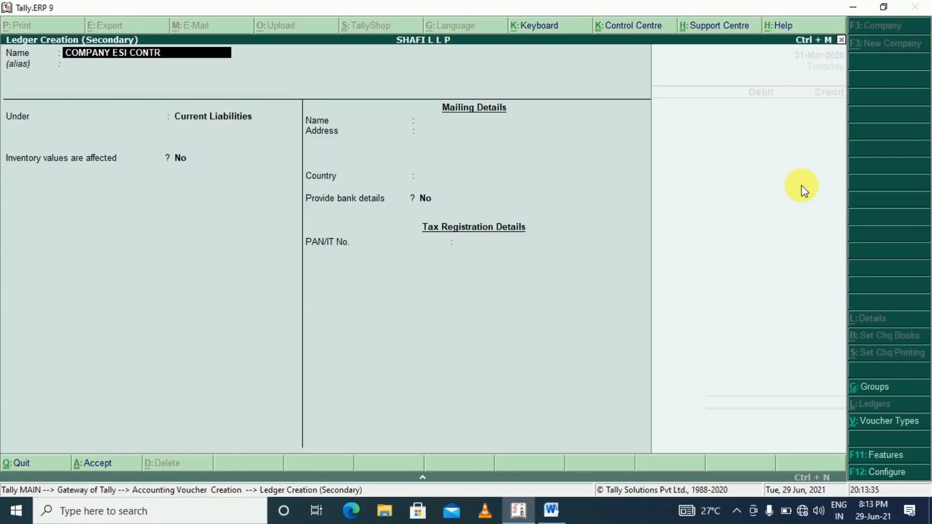
pyautogui.press('Return')
pyautogui.press('Return')
pyautogui.write('IND')
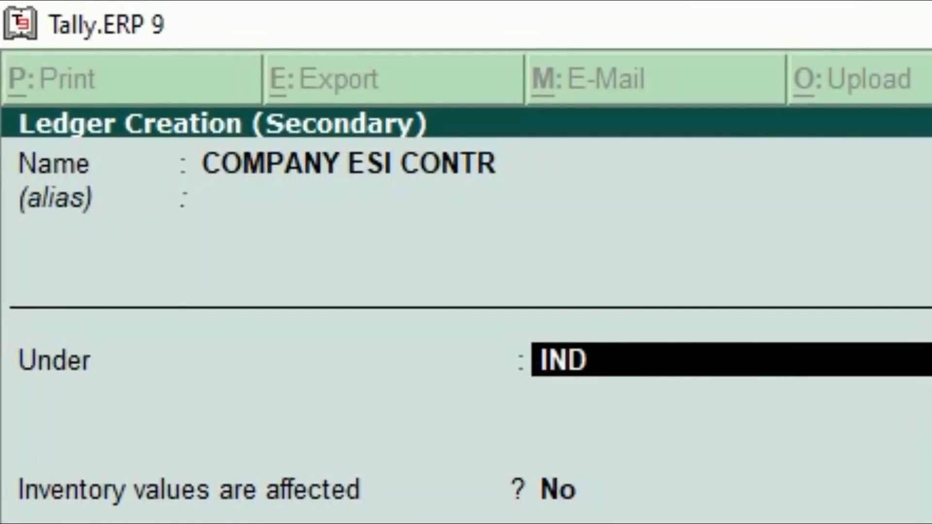
pyautogui.press('Return')
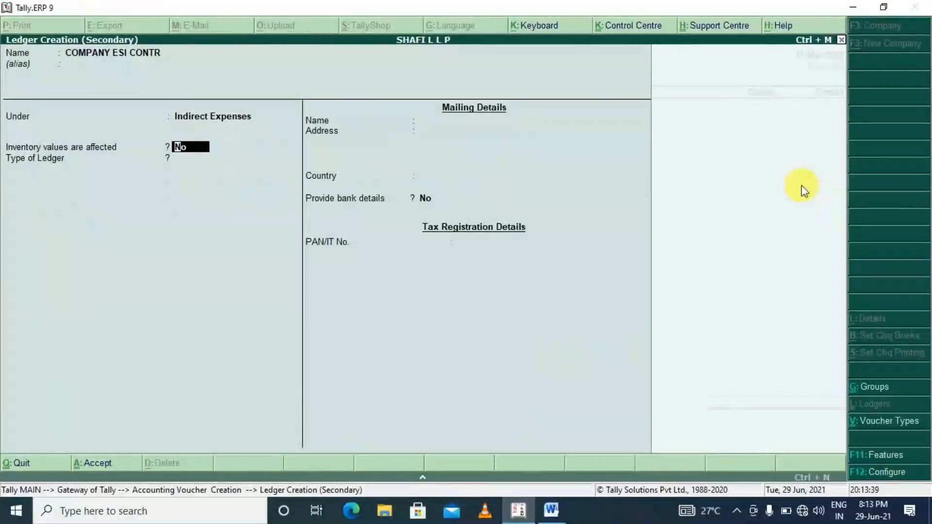
pyautogui.hotkey('ctrl', 'a')
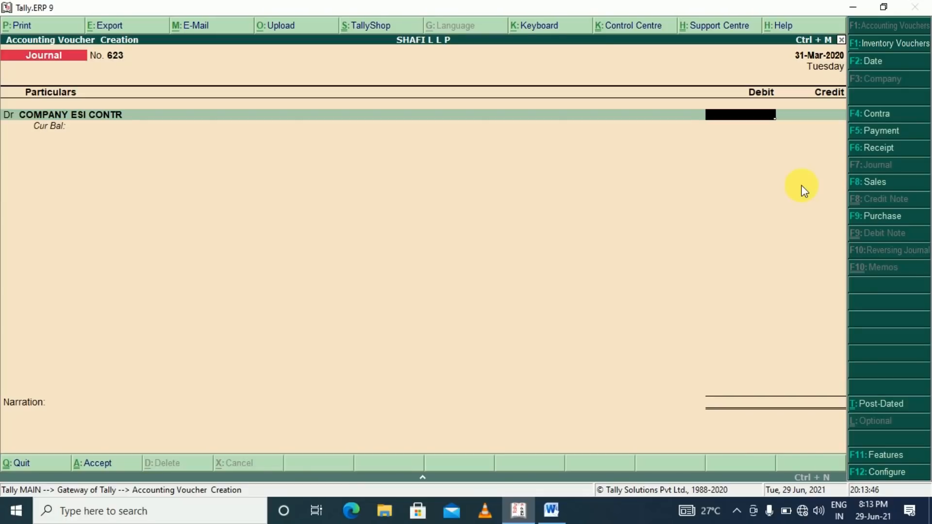
pyautogui.write('700')
pyautogui.press('Return')
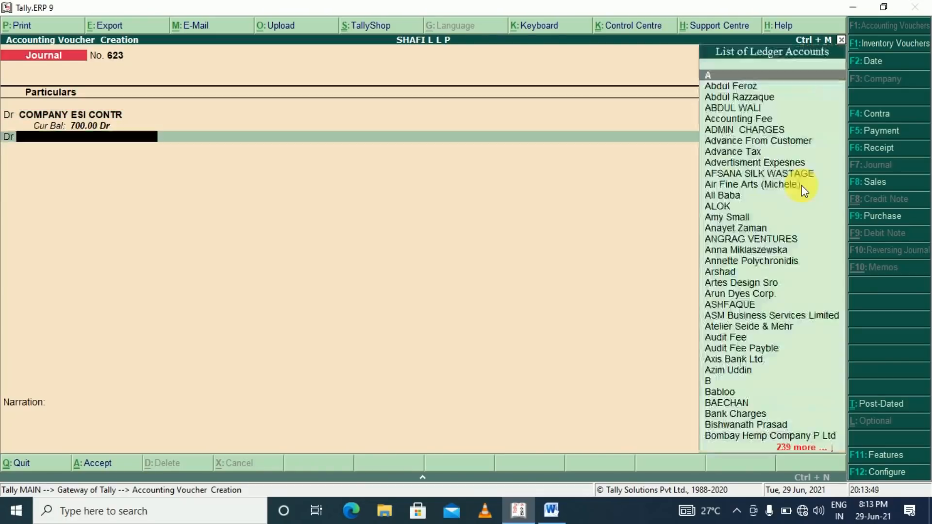
# Add a debit of 500 to the ESI ledger on the journal voucher's second line
pyautogui.write('ESI')
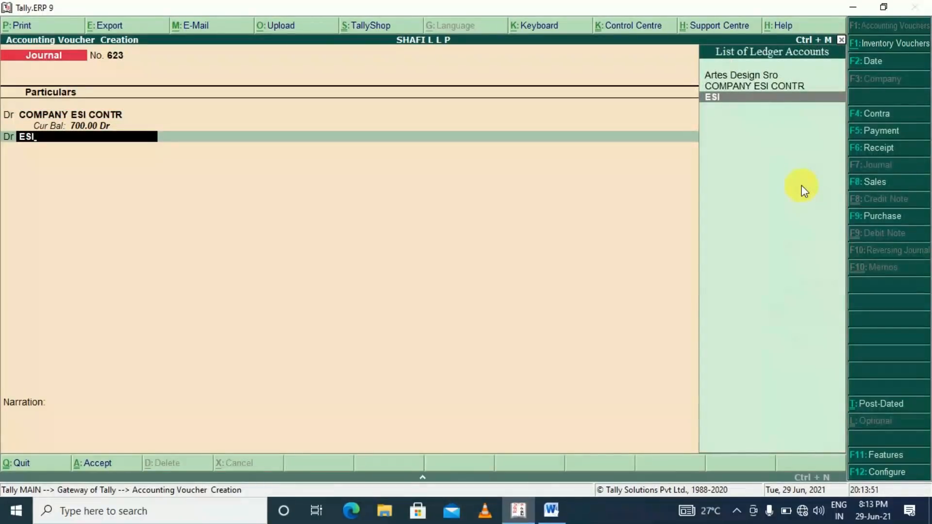
pyautogui.press('Return')
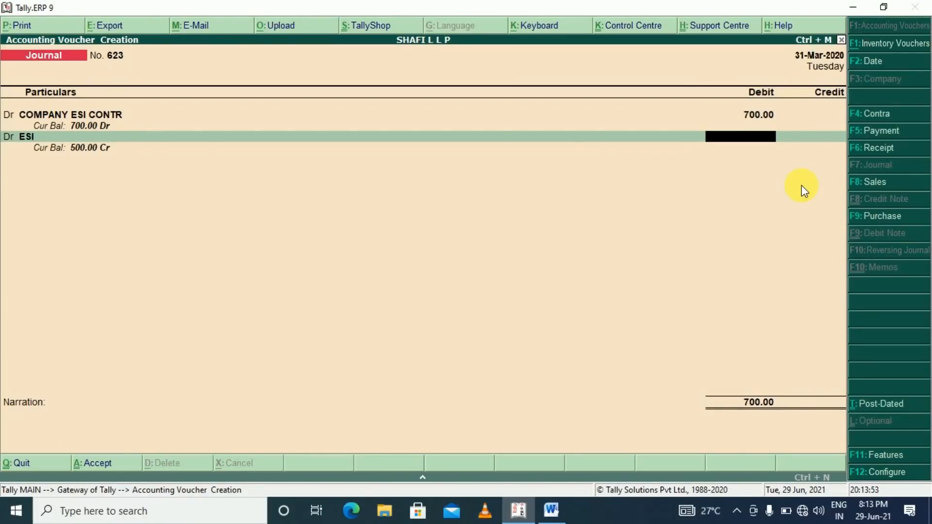
pyautogui.write('500')
pyautogui.press('Return')
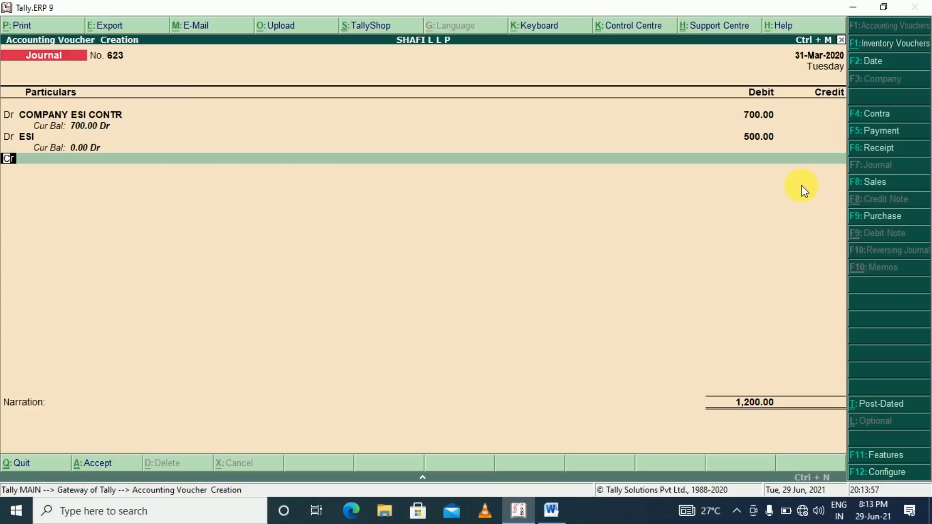
# Create an ESI PAYABLE ledger under Current Liabilities for the ESI voucher's credit line
pyautogui.press('Return')
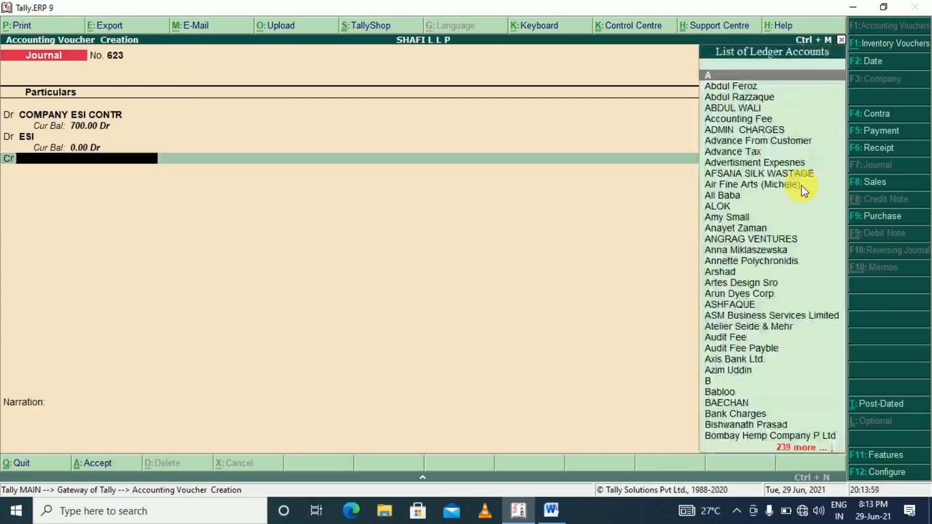
pyautogui.write('E')
pyautogui.hotkey('alt', 'c')
pyautogui.write('SI PA')
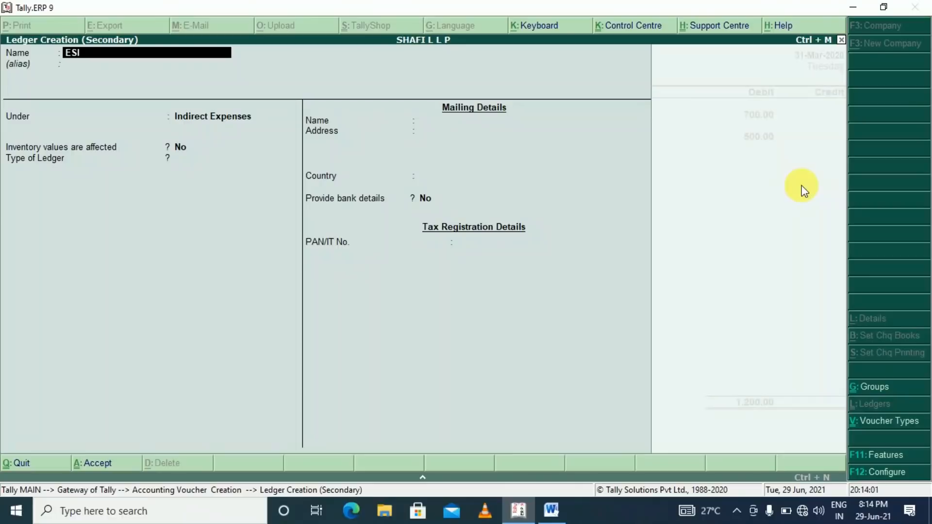
pyautogui.write('ABLE')
pyautogui.press('Return')
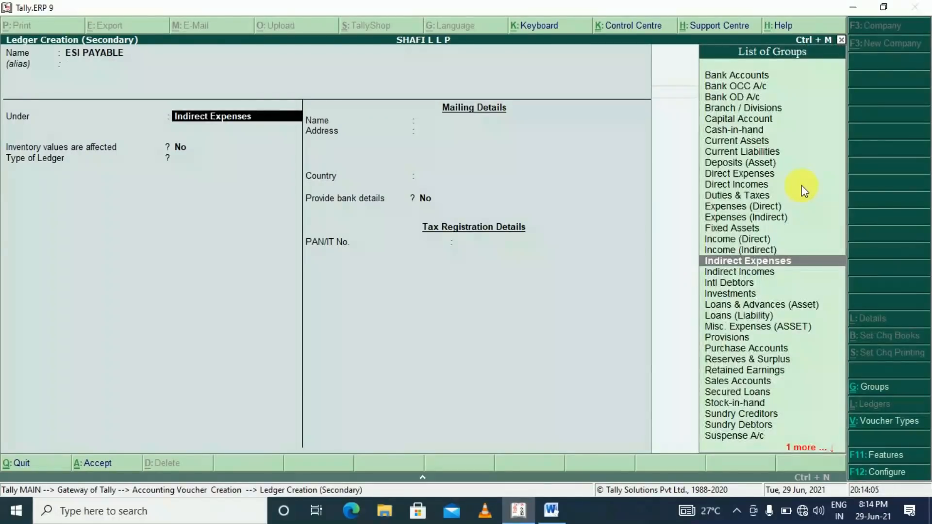
pyautogui.write('CUR')
pyautogui.press('Down')
pyautogui.press('Return')
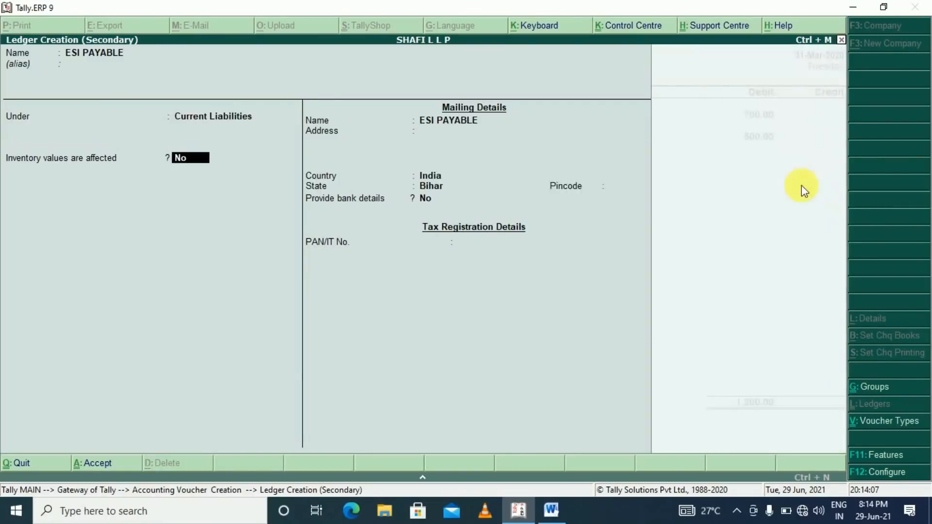
pyautogui.hotkey('ctrl', 'a')
# Credit ESI PAYABLE with the balancing 1,200 and accept the ESI journal voucher without a narration
pyautogui.press('Return')
pyautogui.press('Return')
pyautogui.press('Return')
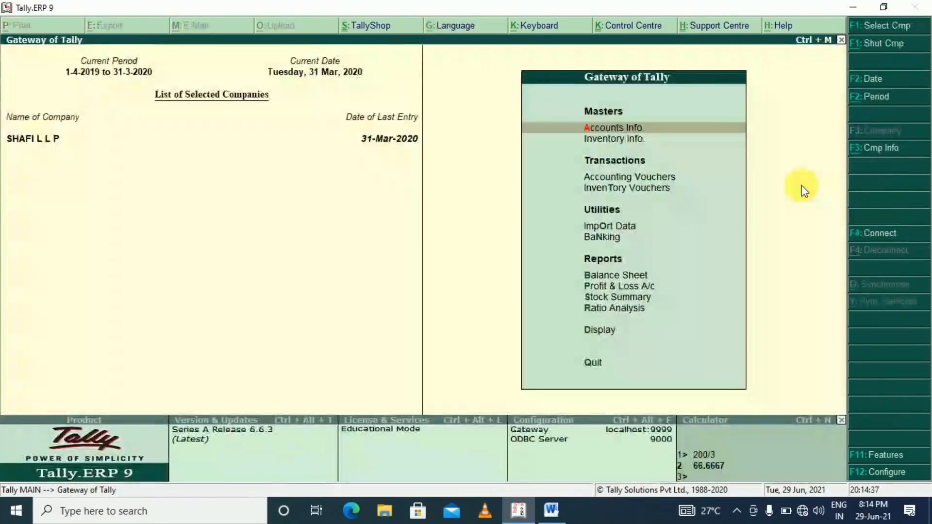
# Examine the ESI, PF and salary payable entries under Current Liabilities in the Balance Sheet, and return to the Gateway of Tally
pyautogui.press('b')
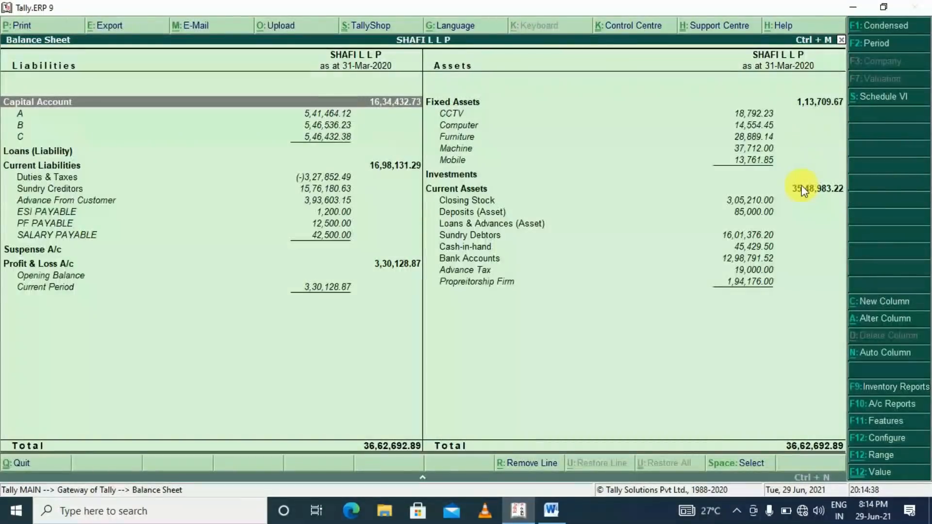
pyautogui.press('Down')
pyautogui.press('Down')
pyautogui.press('Down')
pyautogui.press('Down')
pyautogui.press('Down')
pyautogui.press('Down')
pyautogui.press('Down')
pyautogui.press('Down')
pyautogui.press('Down')
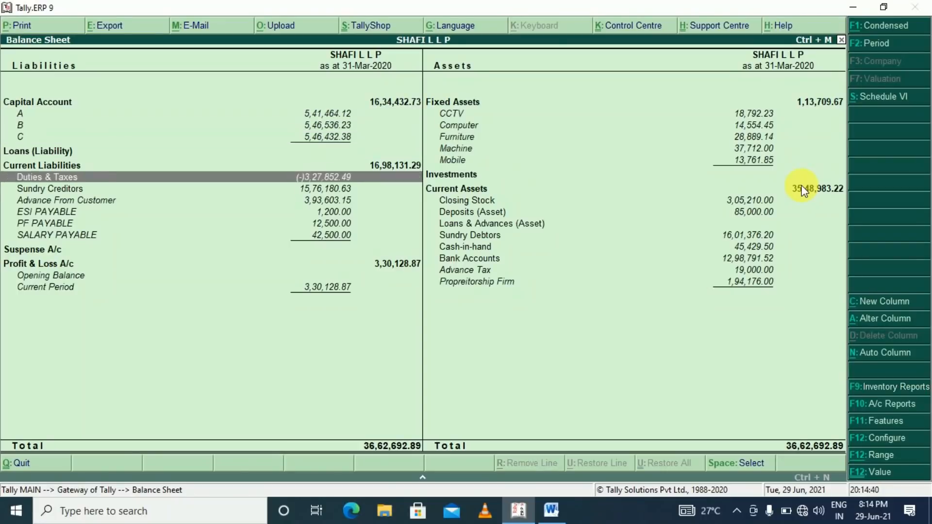
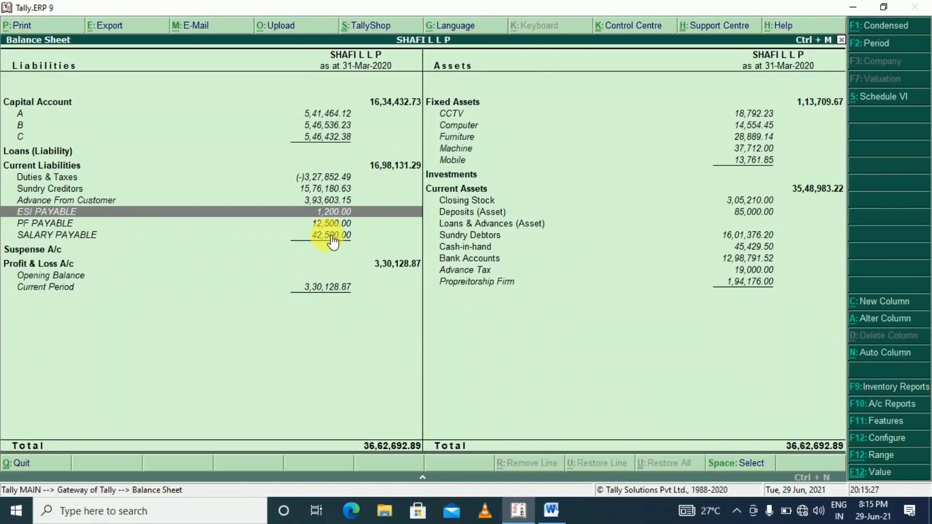
pyautogui.press('Escape')
pyautogui.press('Escape')
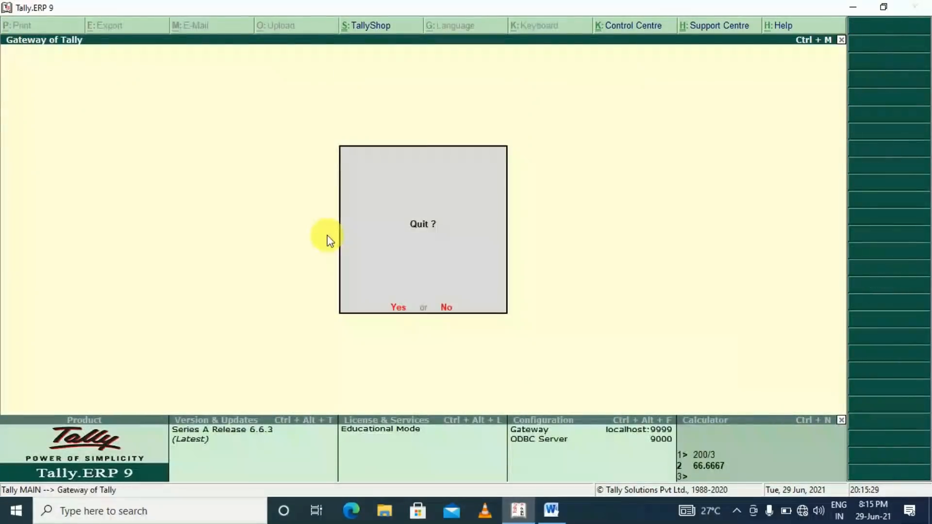
pyautogui.press('Escape')
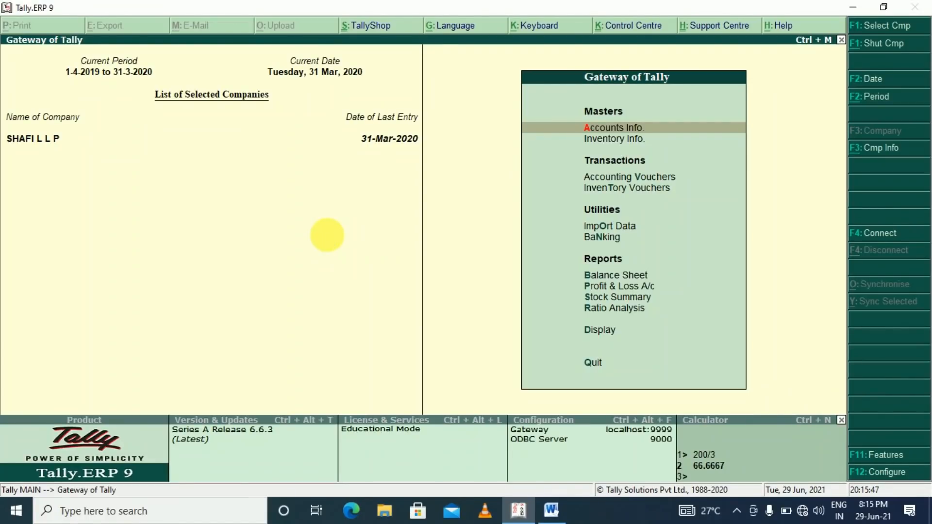
# Start a new journal voucher and debit the Internet Charges ledger with 2,500
pyautogui.write('v')
pyautogui.write('EL')
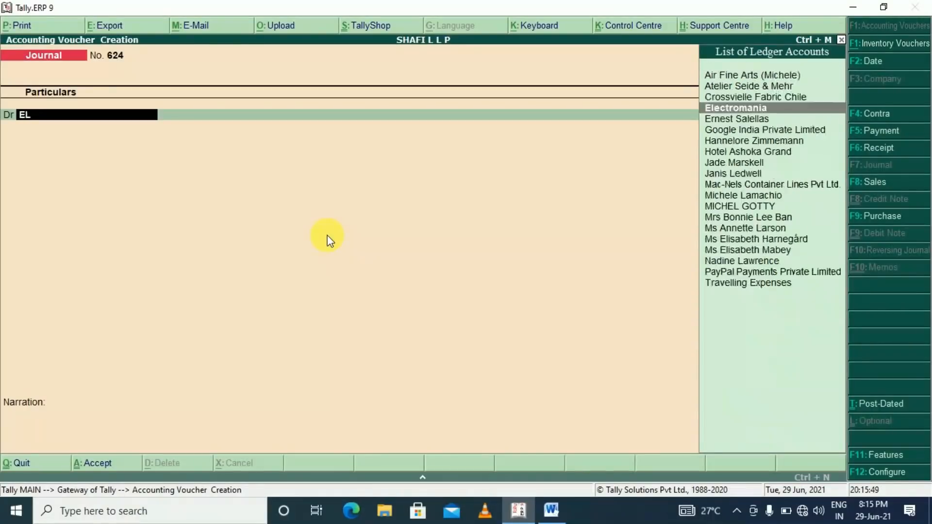
pyautogui.write('E')
pyautogui.press('BackSpace')
pyautogui.press('BackSpace')
pyautogui.press('BackSpace')
pyautogui.write('INT')
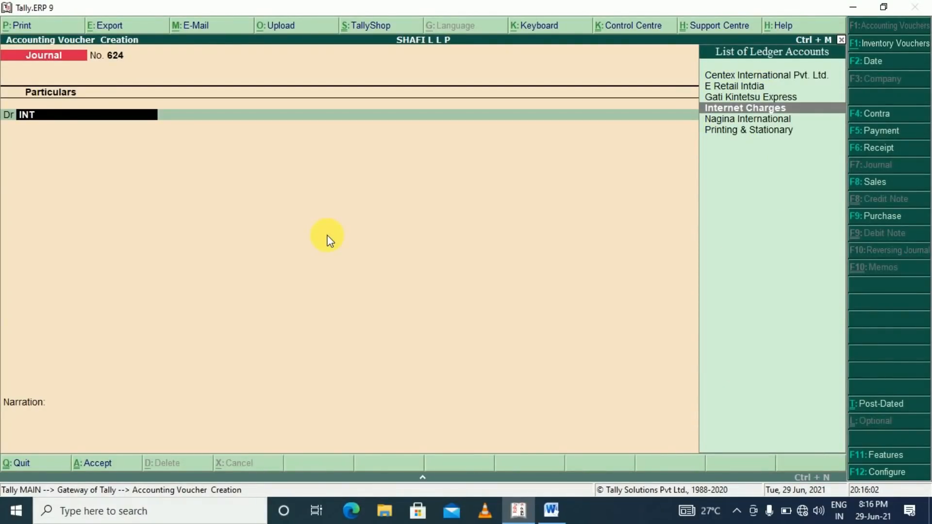
pyautogui.press('Return')
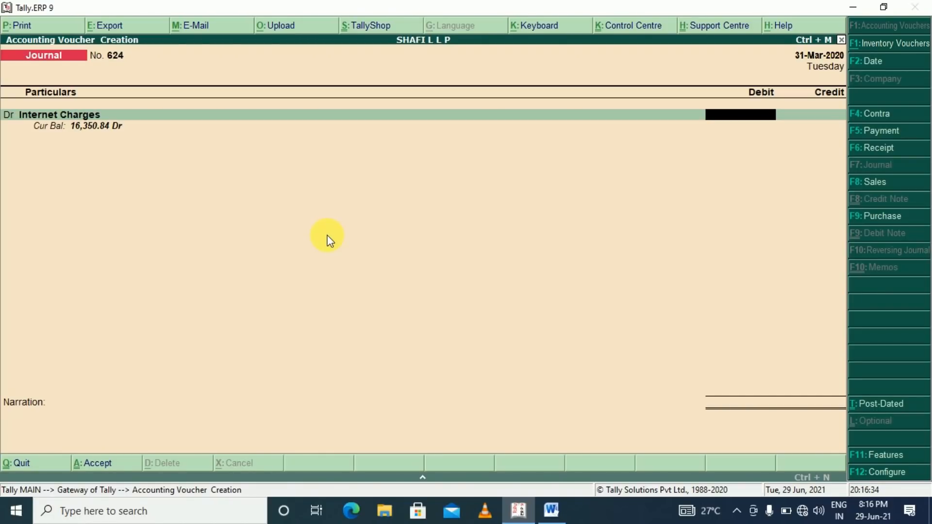
pyautogui.write('2500')
pyautogui.press('Return')
# Credit Outstanding Liablitiees with 2,500 and accept the internet charges journal voucher without a narration
pyautogui.press('Return')
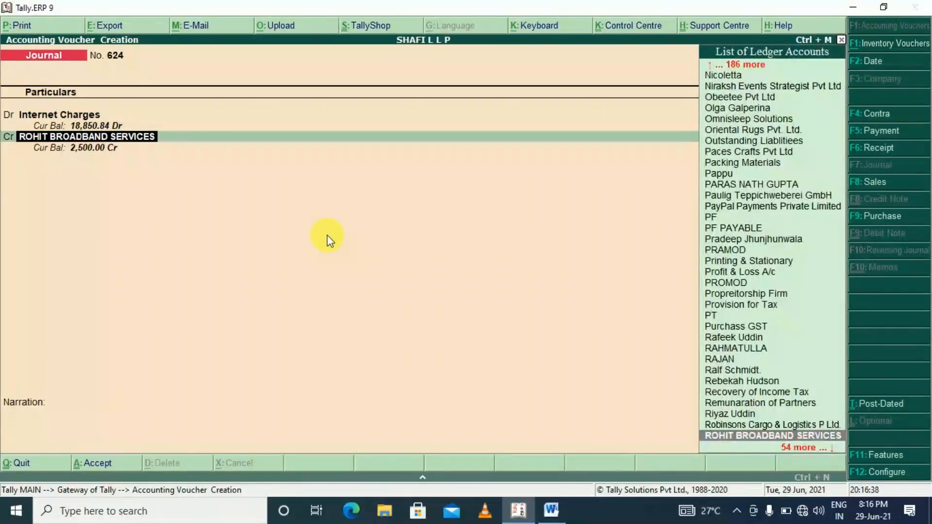
pyautogui.write('OUT')
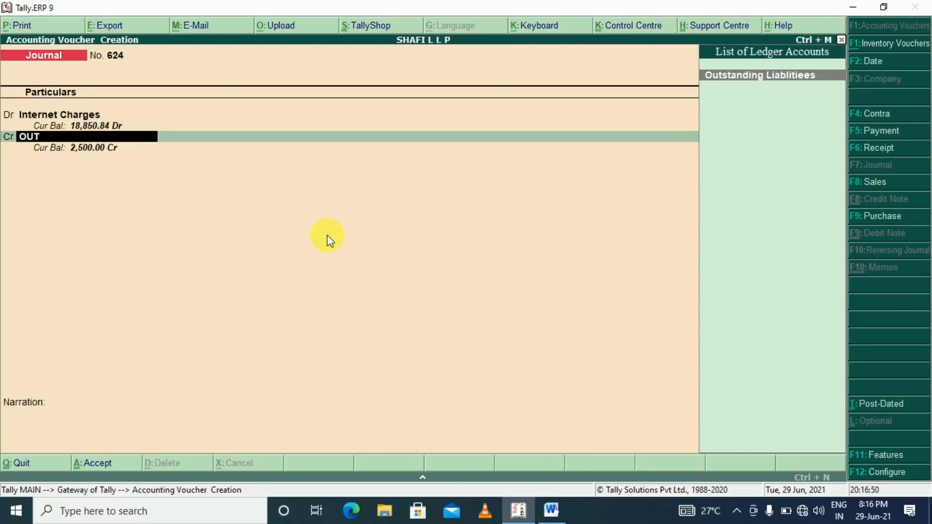
pyautogui.press('Return')
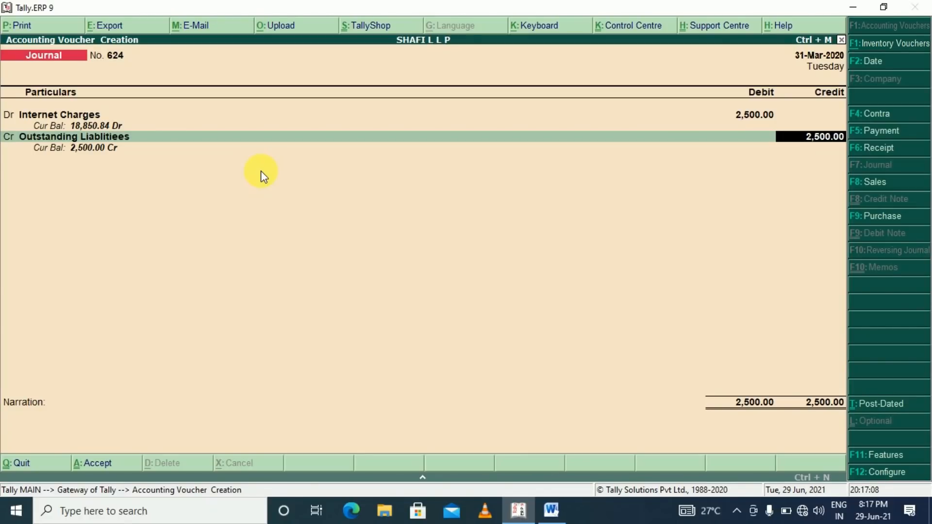
pyautogui.press('Return')
pyautogui.press('Return')
pyautogui.press('Return')
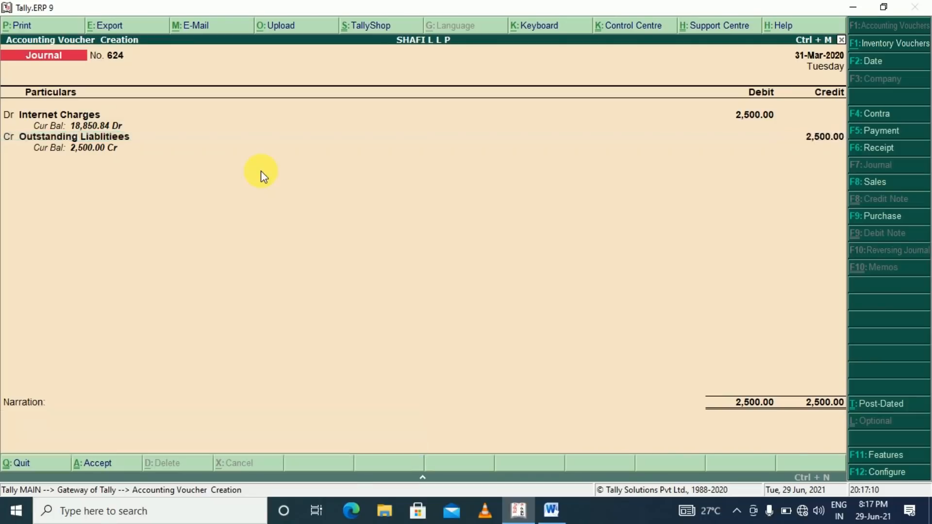
pyautogui.press('Return')
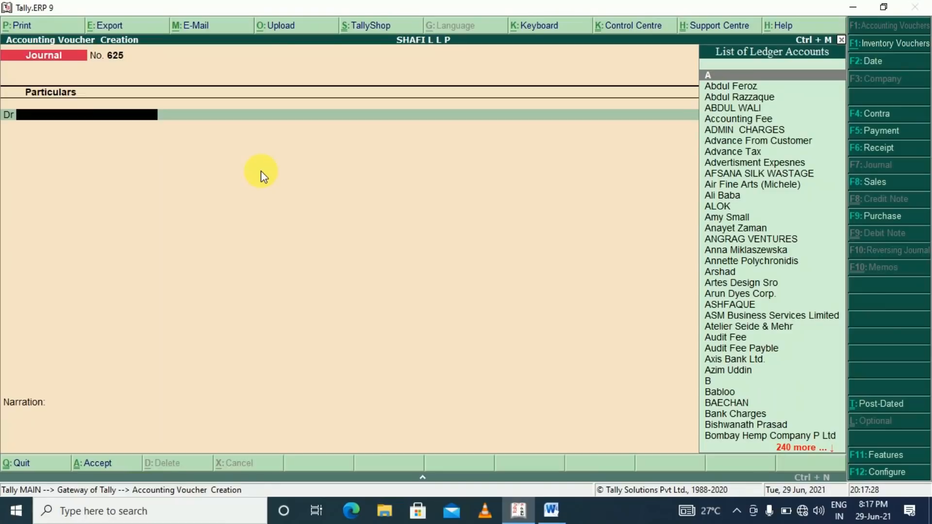
# Debit the Audit Fee ledger with 25,000 in the new journal voucher
pyautogui.write('AUD')
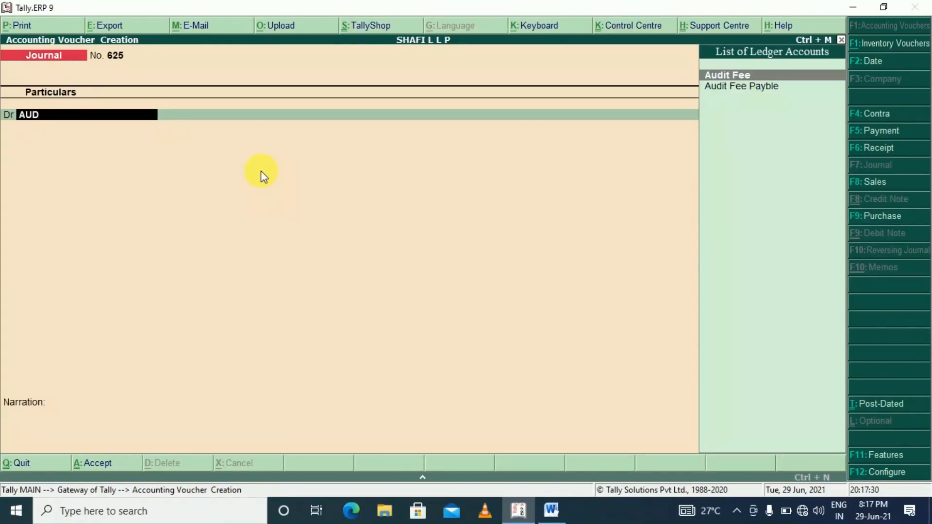
pyautogui.press('Return')
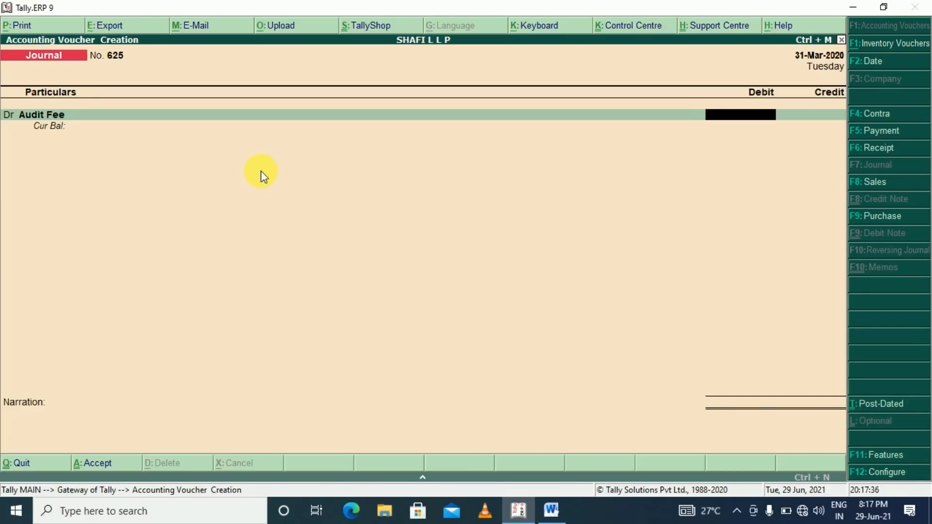
pyautogui.write('25000')
pyautogui.press('Return')
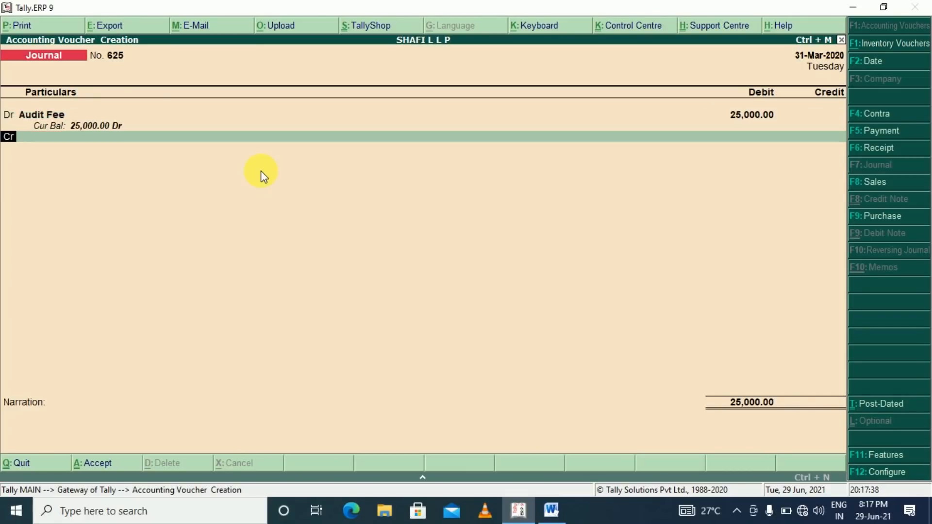
# Credit Outstanding Liablitiees with the balancing 25,000 and accept the audit fee voucher without a narration
pyautogui.press('Return')
pyautogui.write('OU')
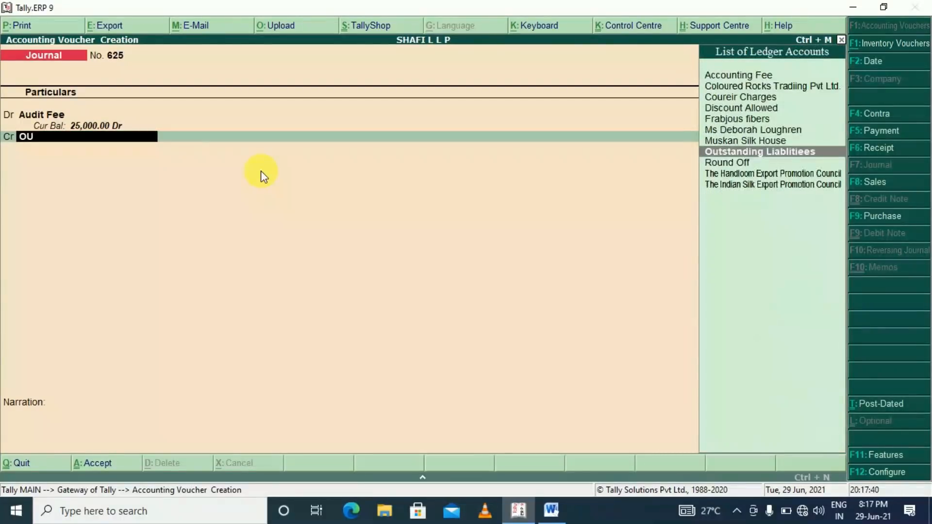
pyautogui.press('Return')
pyautogui.press('Return')
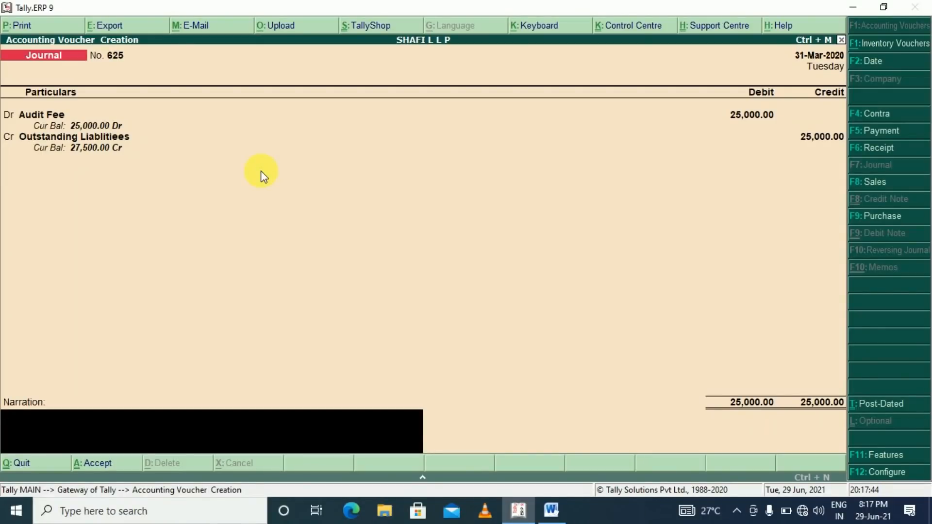
pyautogui.press('Return')
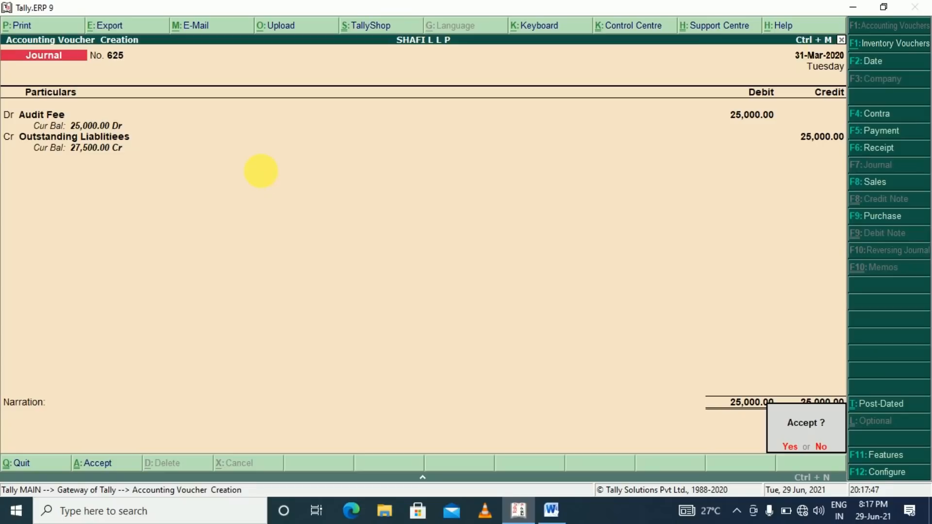
pyautogui.press('Return')
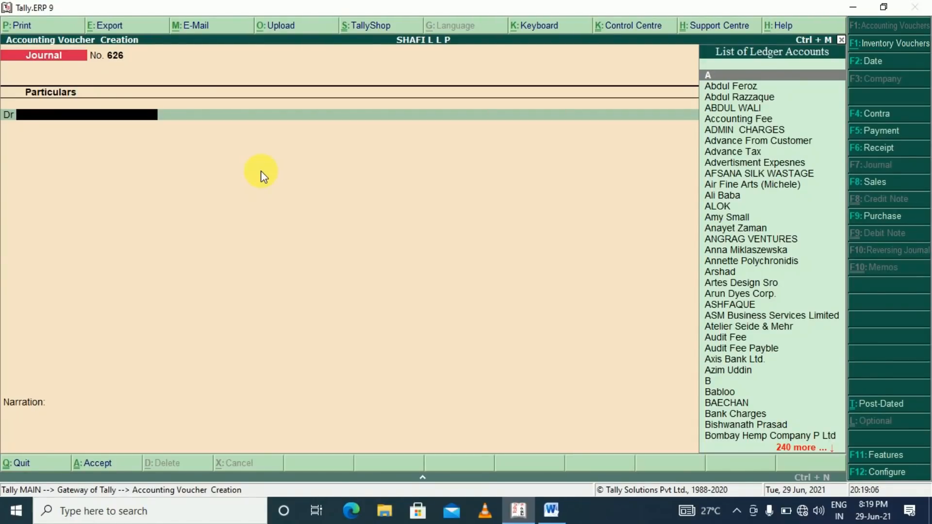
# Create a RENT ledger under Indirect Expenses for the new journal's first debit line and debit it with 5,000
pyautogui.write('RET')
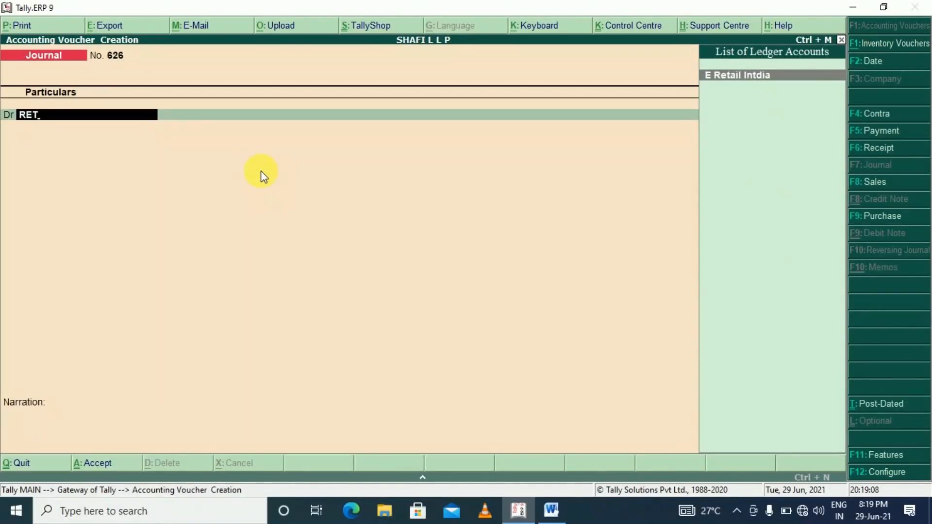
pyautogui.hotkey('alt', 'c')
pyautogui.write('RE')
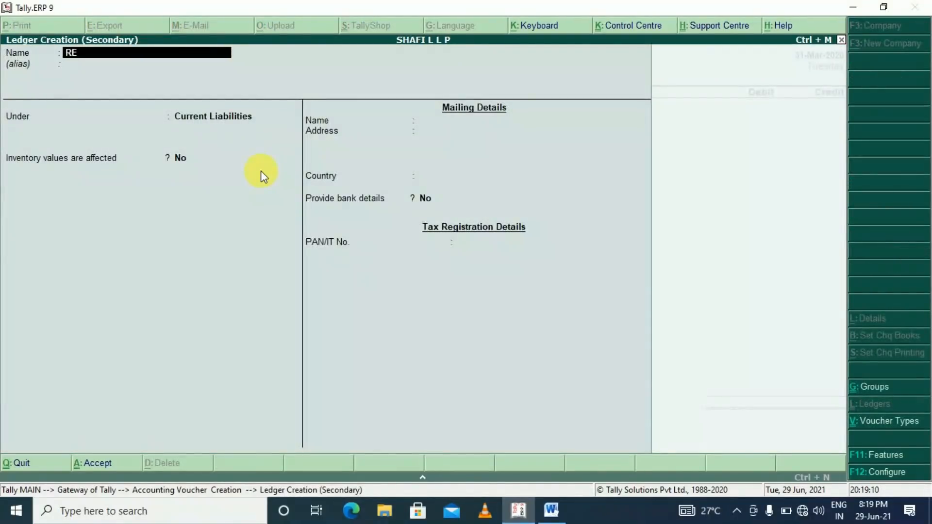
pyautogui.write('NT')
pyautogui.press('Return')
pyautogui.write('I')
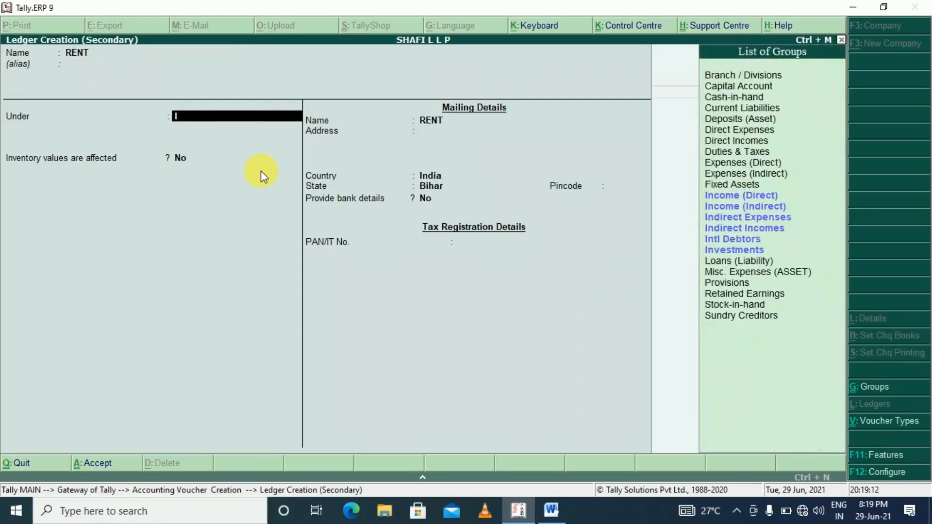
pyautogui.write('ND')
pyautogui.press('Down')
pyautogui.press('Return')
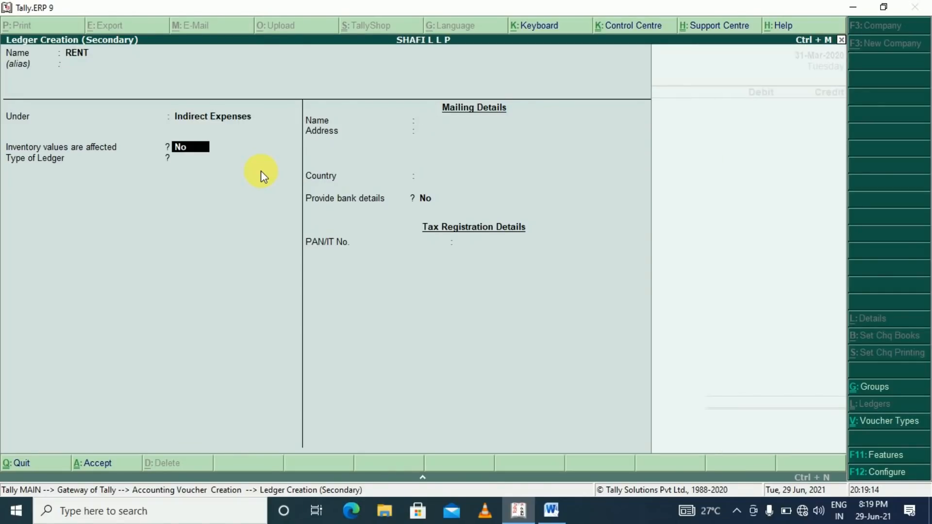
pyautogui.hotkey('ctrl', 'a')
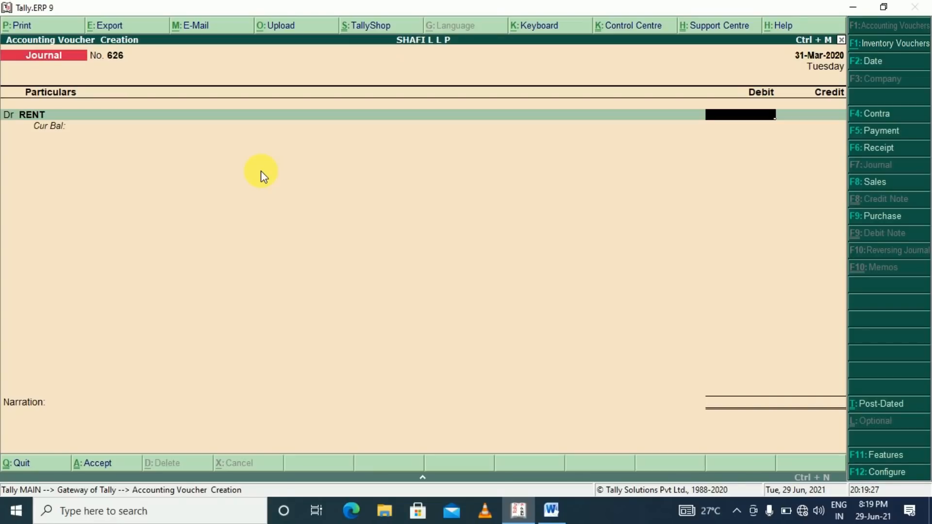
pyautogui.write('5000')
pyautogui.press('Return')
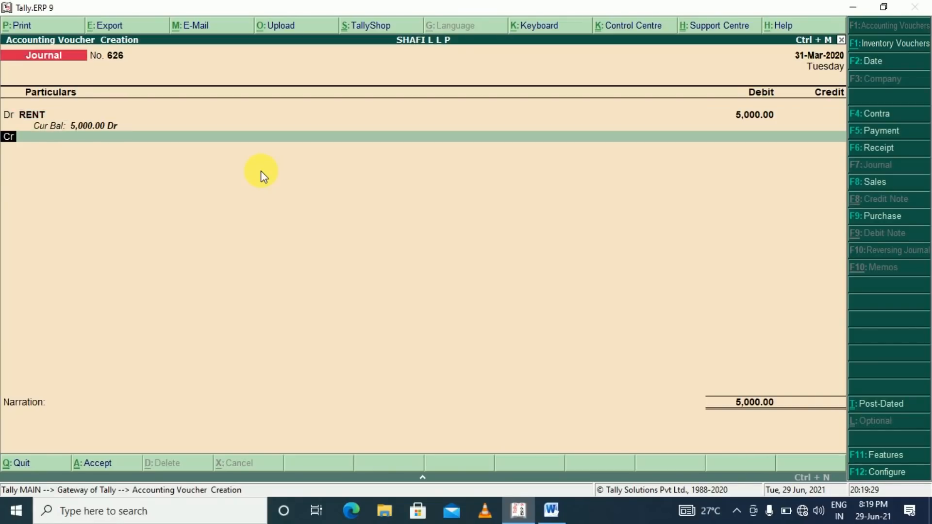
# Add a second debit line with a new PREPAID RENT ledger under Current Assets and debit it with 10,000
pyautogui.press('d')
pyautogui.press('Return')
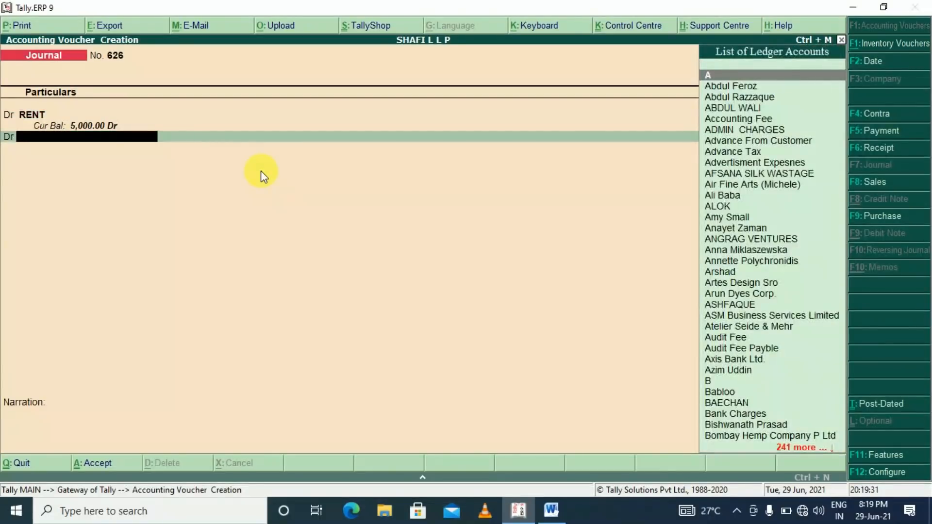
pyautogui.hotkey('alt', 'c')
pyautogui.write('PREPAID')
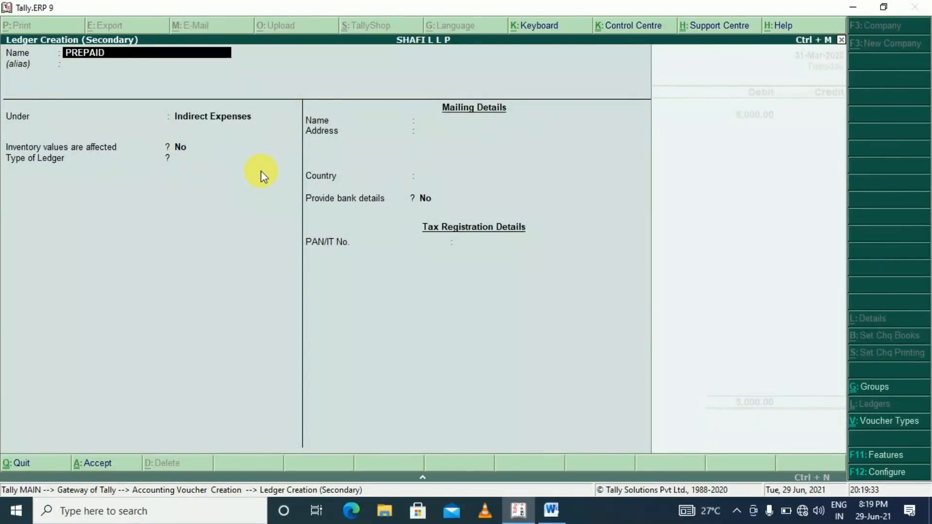
pyautogui.write(' RENT')
pyautogui.press('Return')
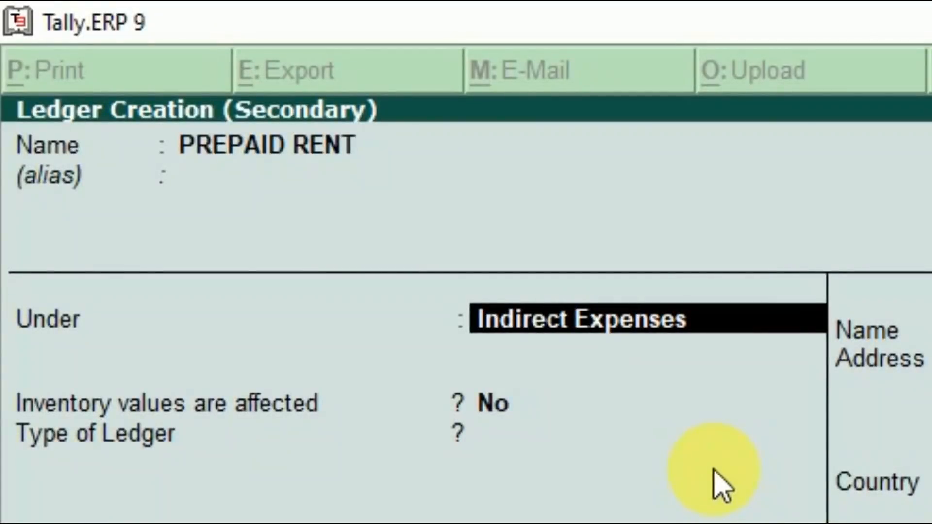
pyautogui.write('CUR')
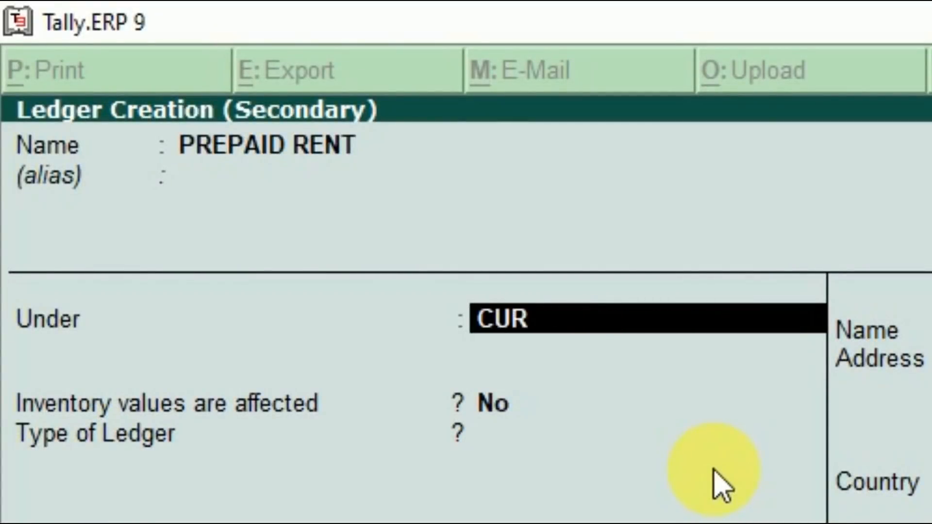
pyautogui.press('Return')
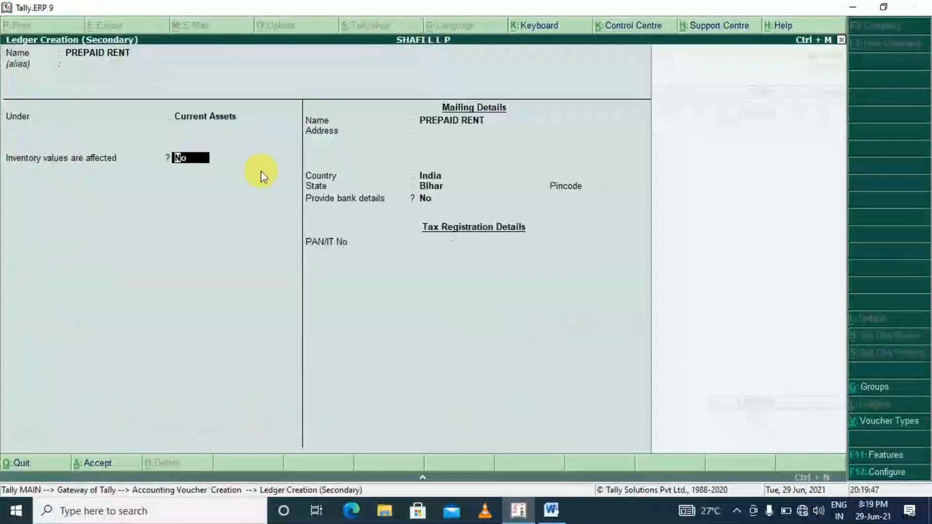
pyautogui.press('Return')
pyautogui.hotkey('ctrl', 'a')
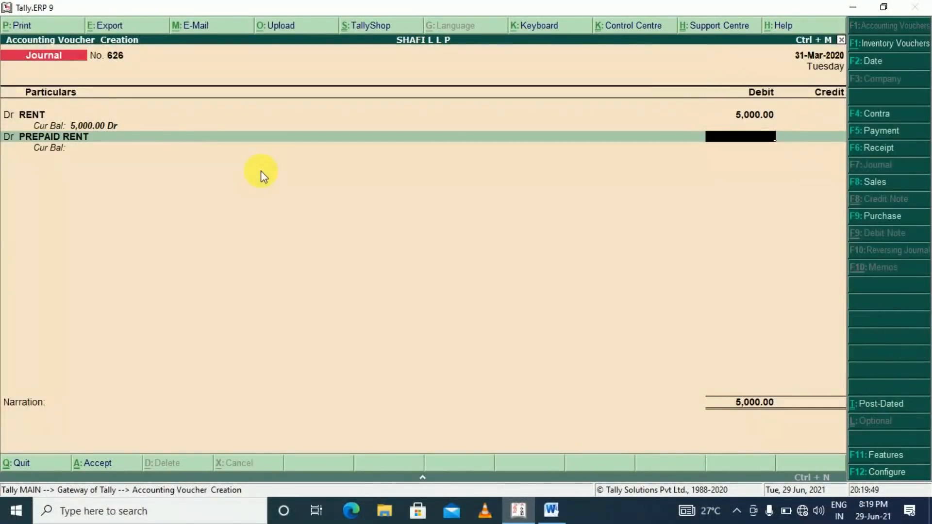
pyautogui.write('10,000')
pyautogui.press('Return')
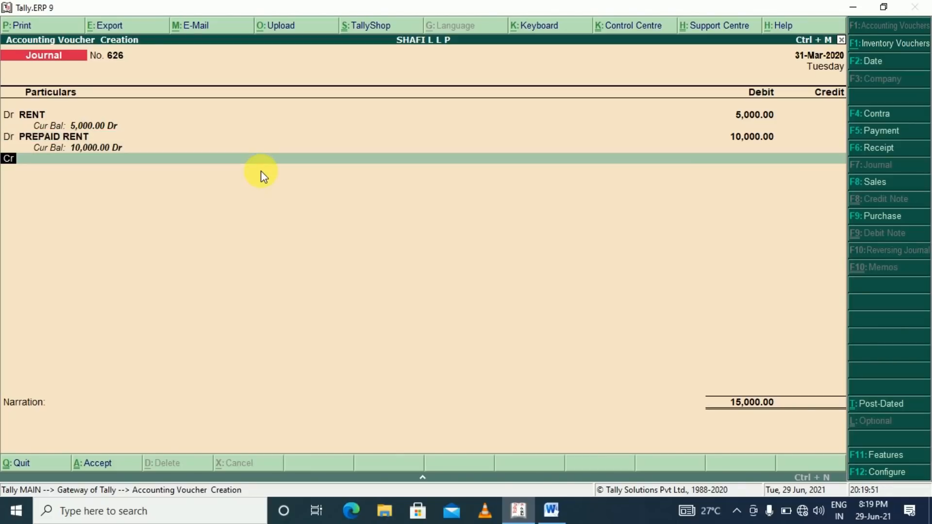
# Credit Axis Bank Ltd. with the balancing 15,000 and accept the rent journal voucher without a narration
pyautogui.press('Return')
pyautogui.write('AXI')
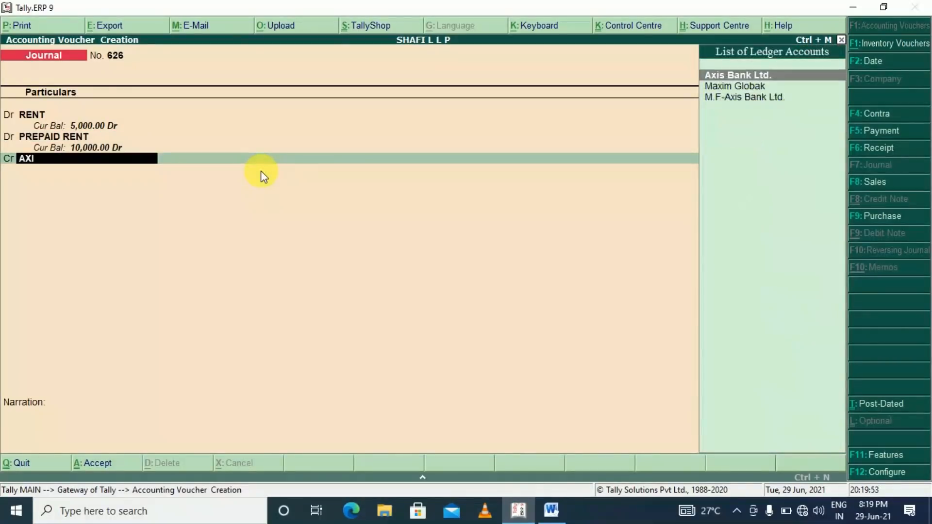
pyautogui.press('Return')
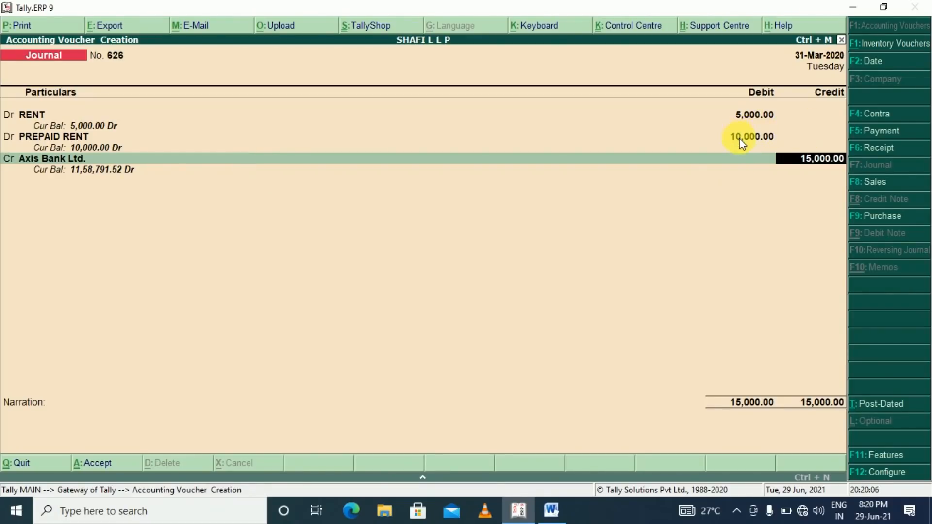
pyautogui.press('Return')
pyautogui.press('Return')
pyautogui.press('Return')
pyautogui.press('Return')
pyautogui.press('Return')
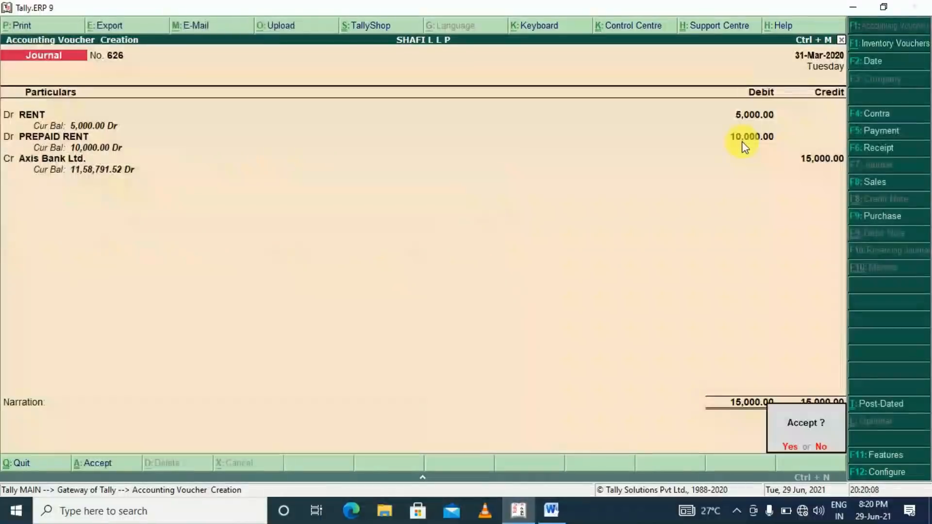
pyautogui.press('Return')
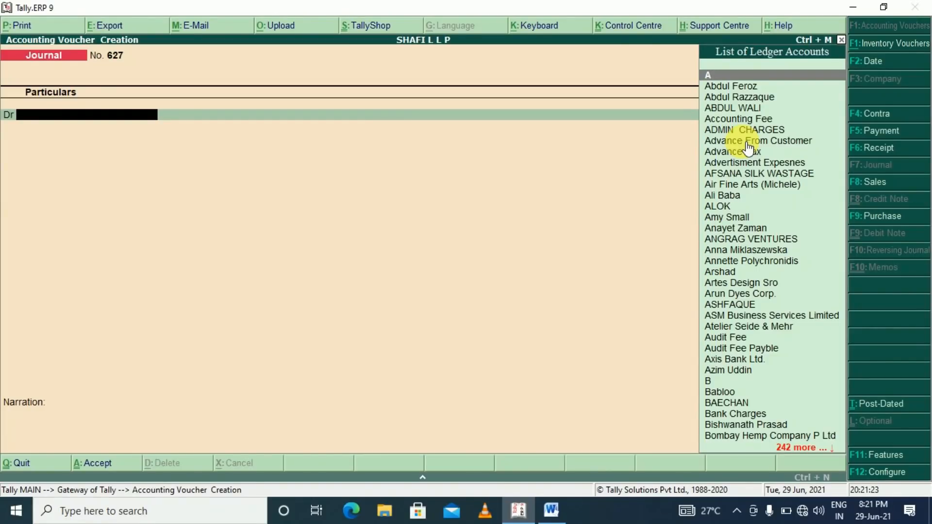
# Choose Remunaration of Partners as the debit ledger of the new journal voucher
pyautogui.write('RE')
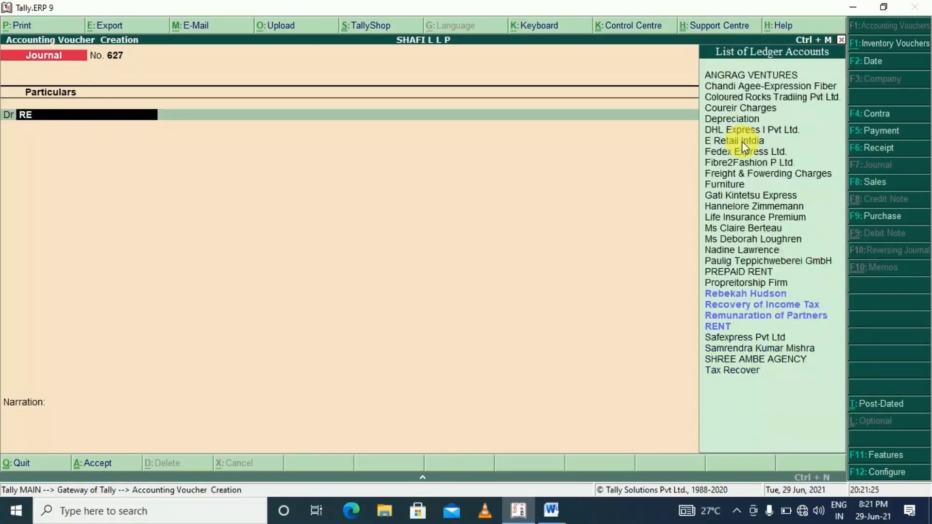
pyautogui.press('Down')
pyautogui.press('Down')
pyautogui.press('Down')
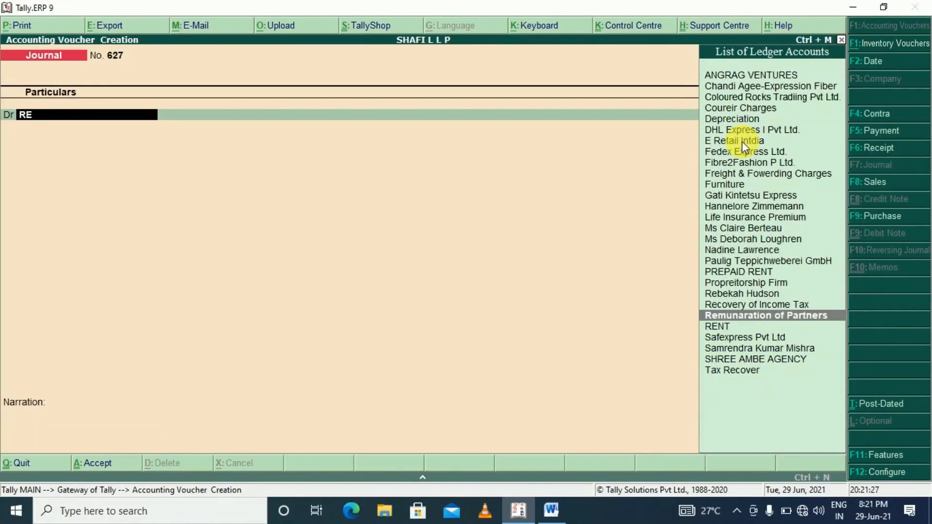
pyautogui.press('Return')
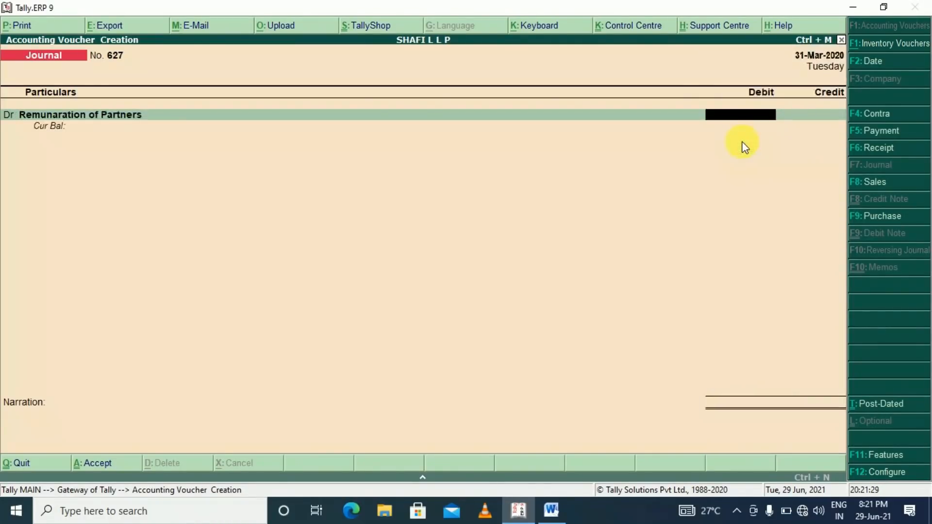
# Check which group the Remunaration of Partners ledger belongs to, and return to the voucher's debit amount
pyautogui.press('BackSpace')
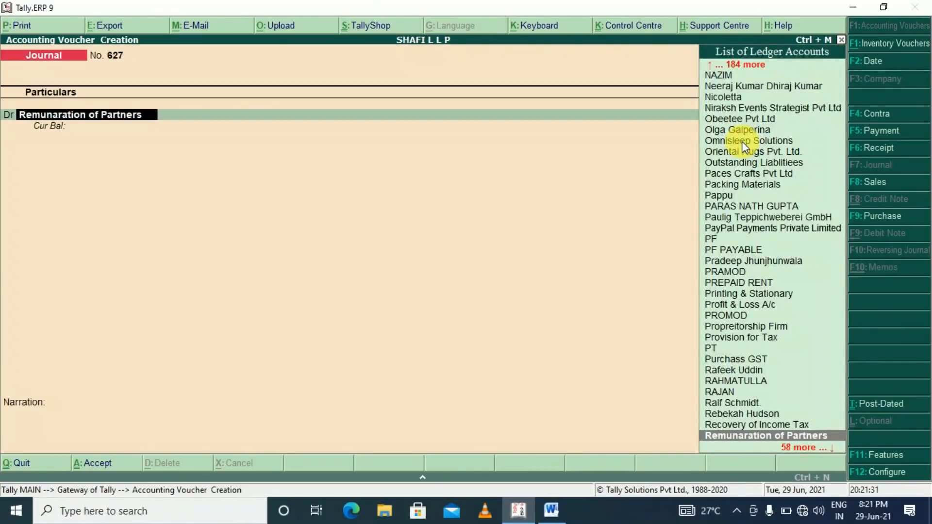
pyautogui.hotkey('ctrl', 'Return')
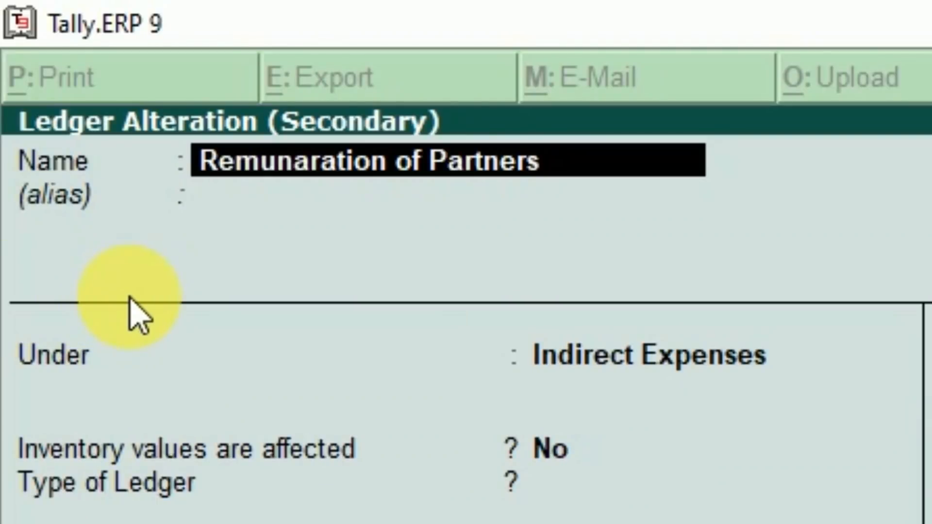
pyautogui.press('Escape')
pyautogui.press('Escape')
pyautogui.press('Return')
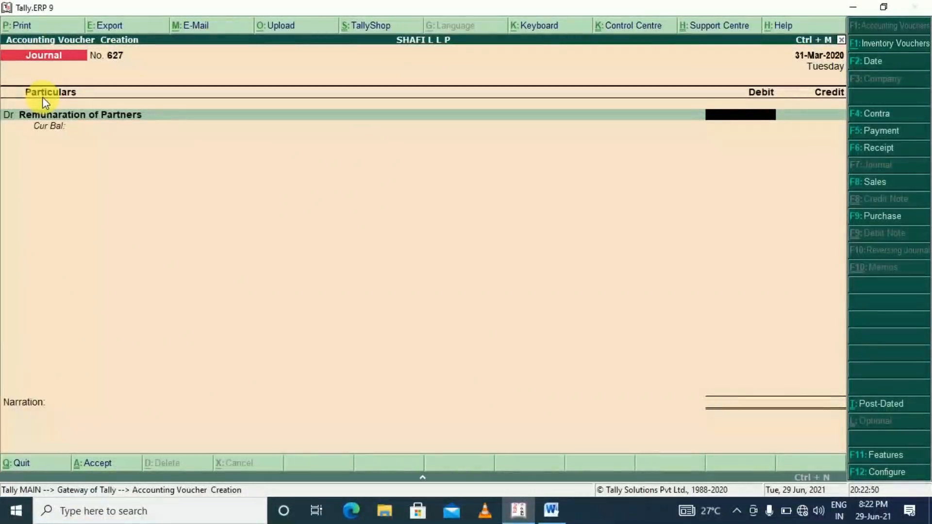
# Debit the partners' remuneration with 150,000 and credit partner ledger A with 50,000
pyautogui.write('150000')
pyautogui.press('Return')
pyautogui.press('Return')
pyautogui.write('A')
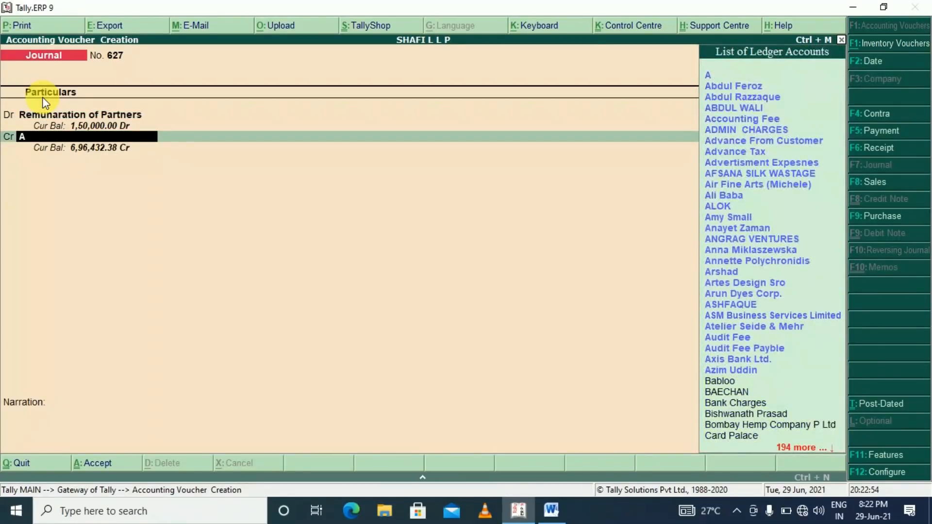
pyautogui.press('Return')
pyautogui.write('50,00')
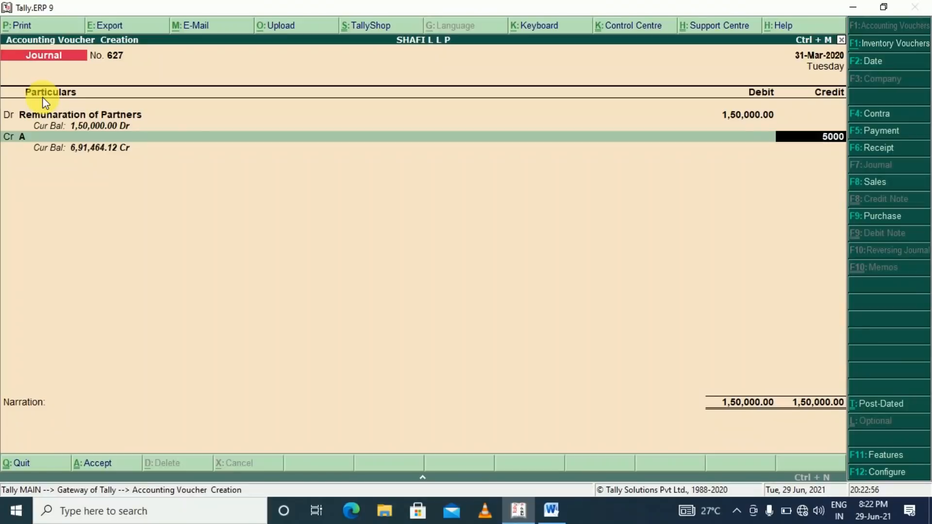
pyautogui.write('0')
pyautogui.press('Return')
# Credit partner ledgers B and C with 50,000 each and accept the remuneration journal voucher without a narration
pyautogui.press('Return')
pyautogui.write('B')
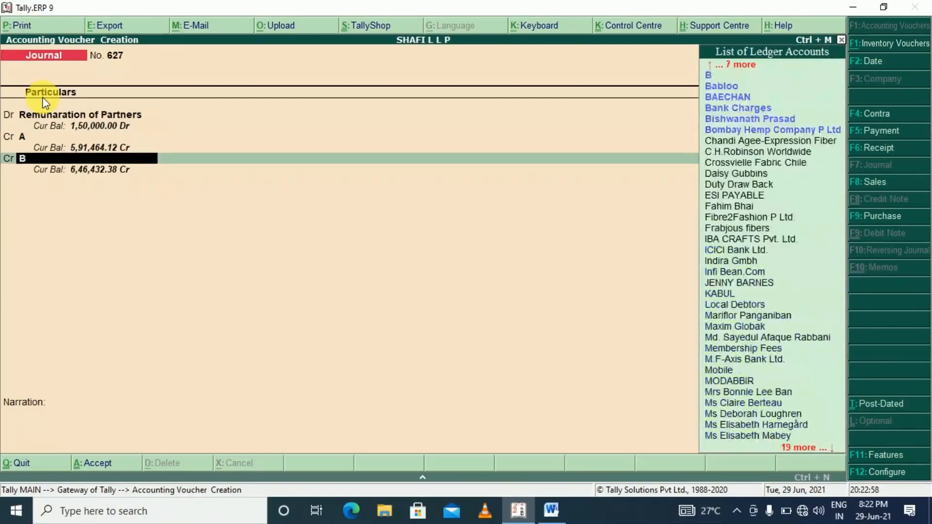
pyautogui.press('Return')
pyautogui.write('50000')
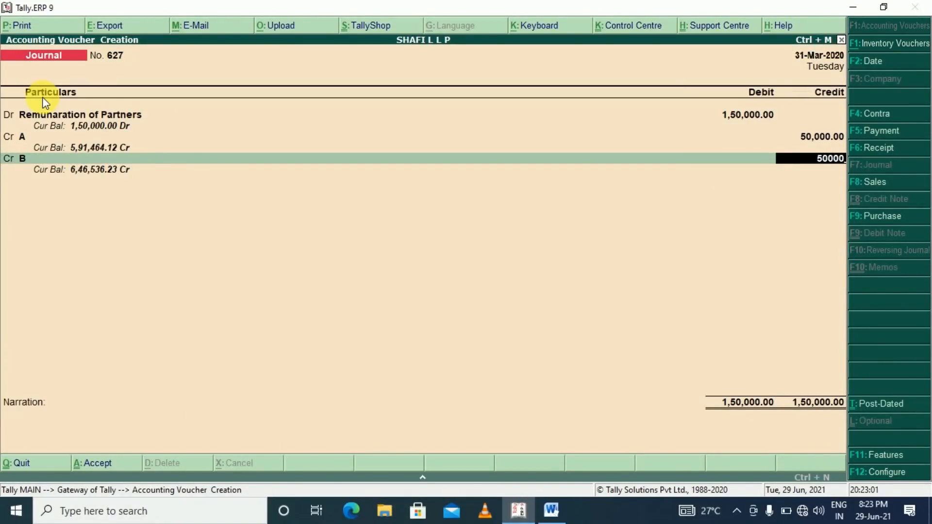
pyautogui.press('Return')
pyautogui.press('Return')
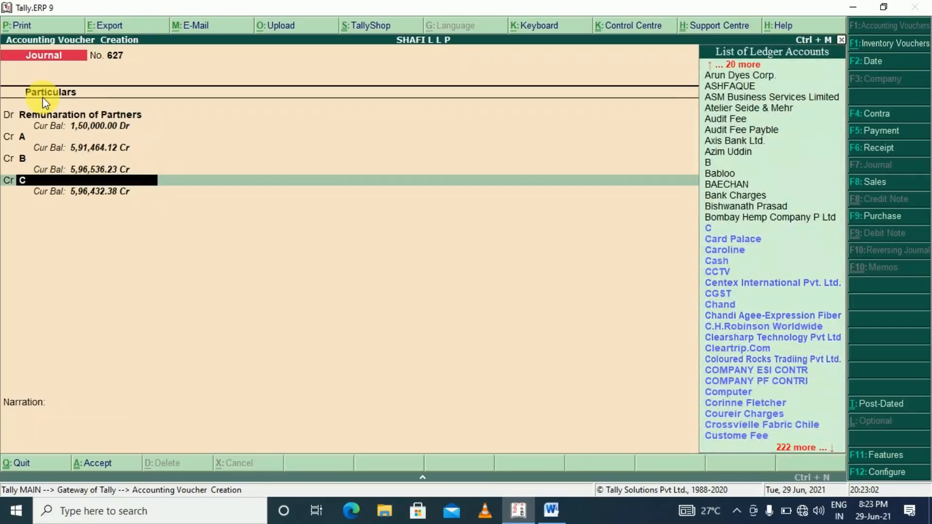
pyautogui.press('Return')
pyautogui.press('Return')
pyautogui.press('Return')
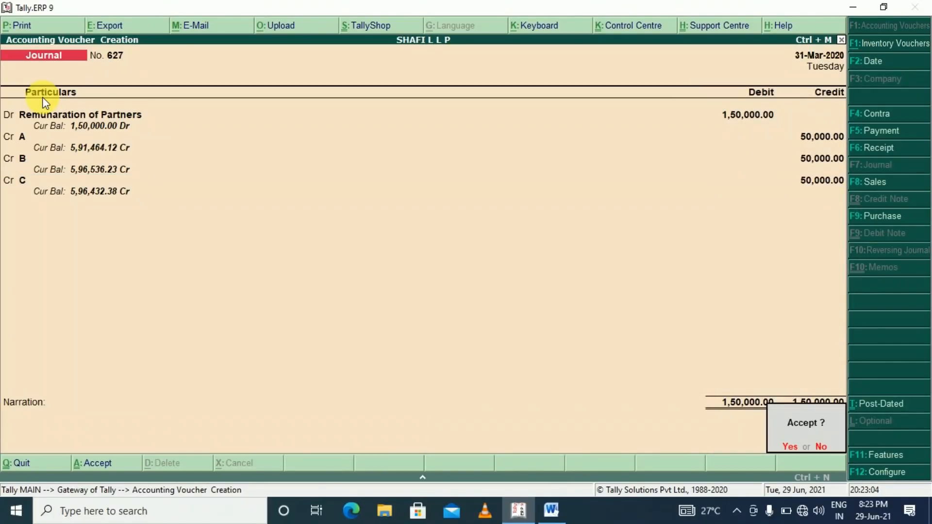
pyautogui.press('Return')
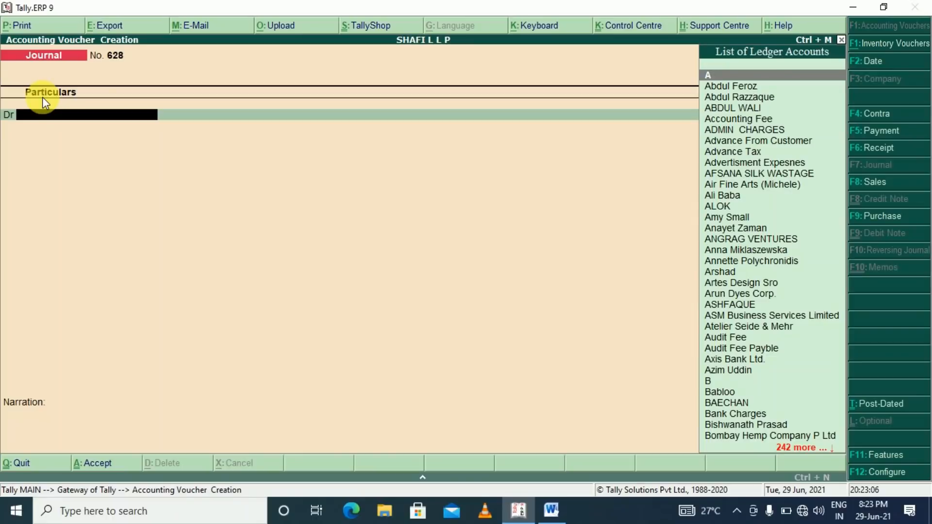
# Leave voucher entry and examine the detailed Profit & Loss A/c for 2019-20, going through its expense lines
pyautogui.press('Escape')
pyautogui.press('Escape')
pyautogui.press('n')
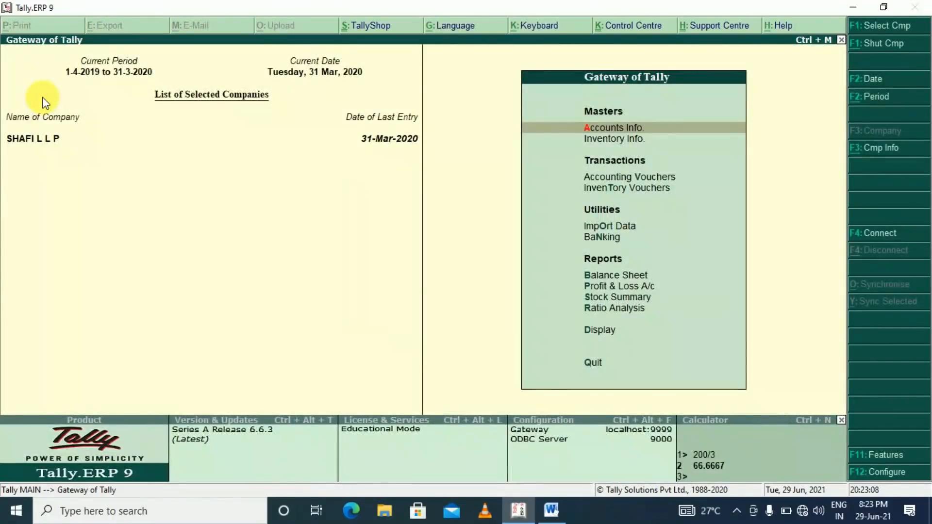
pyautogui.press('p')
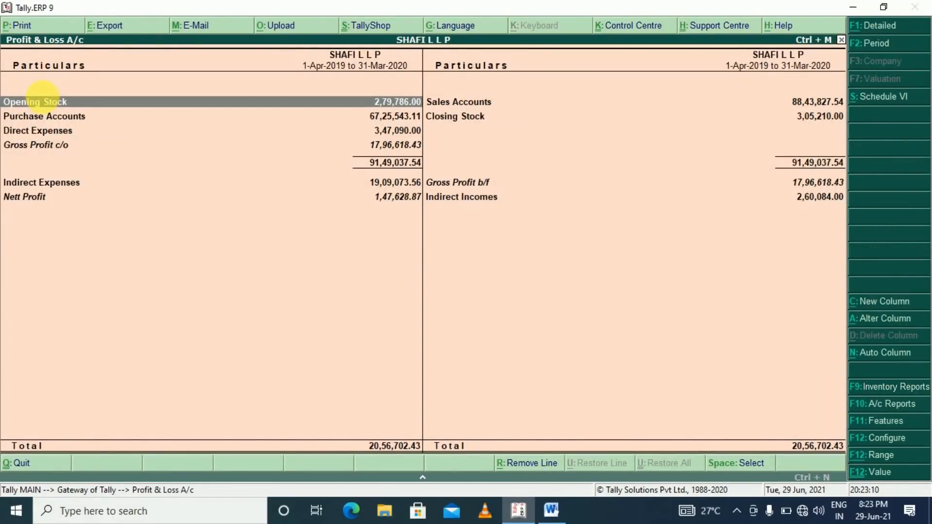
pyautogui.hotkey('alt', 'F1')
pyautogui.press('Down')
pyautogui.press('Down')
pyautogui.press('Down')
pyautogui.press('Down')
pyautogui.press('Down')
pyautogui.press('Down')
pyautogui.press('Down')
pyautogui.press('Down')
pyautogui.press('Down')
pyautogui.press('Down')
pyautogui.press('Down')
pyautogui.press('Down')
pyautogui.press('Down')
pyautogui.press('Down')
pyautogui.press('Down')
pyautogui.press('Down')
pyautogui.press('Down')
pyautogui.press('Down')
pyautogui.press('Down')
pyautogui.press('Down')
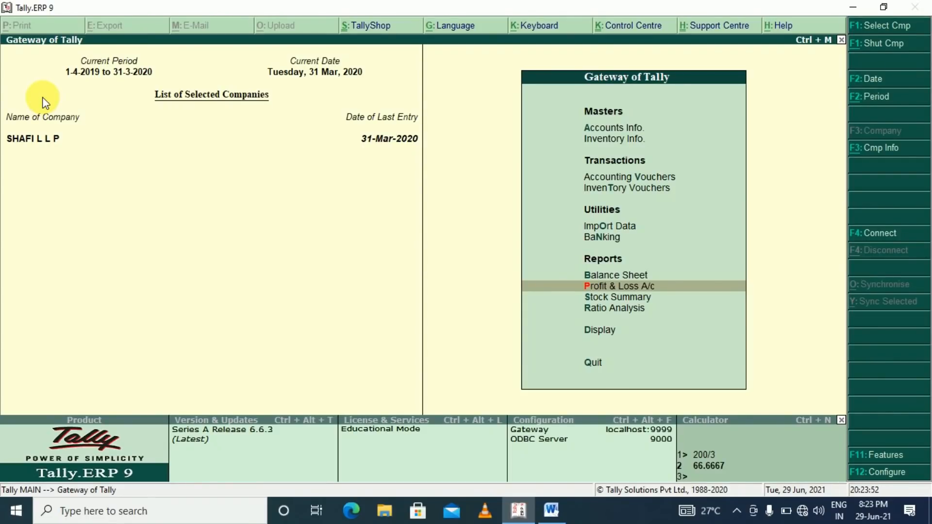
# Start a new journal voucher and debit the Depreciation ledger with 5,000
pyautogui.press('v')
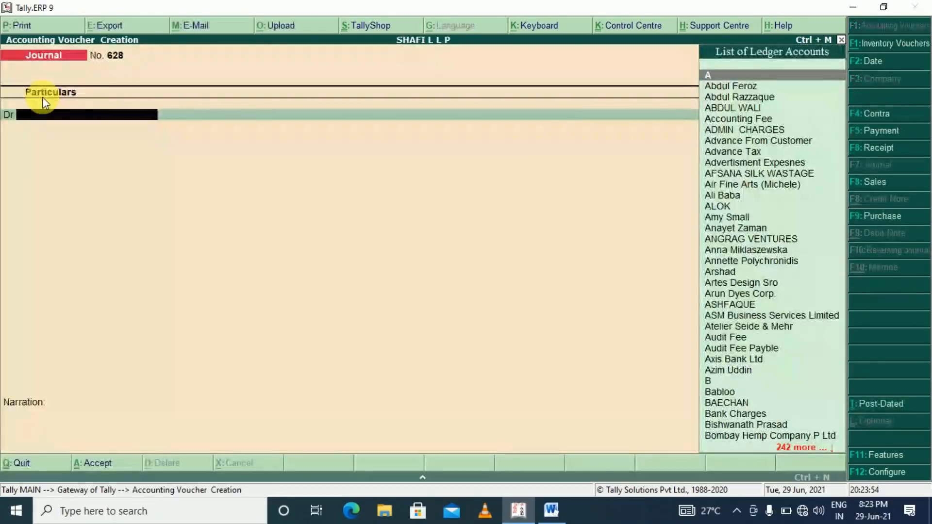
pyautogui.write('dep')
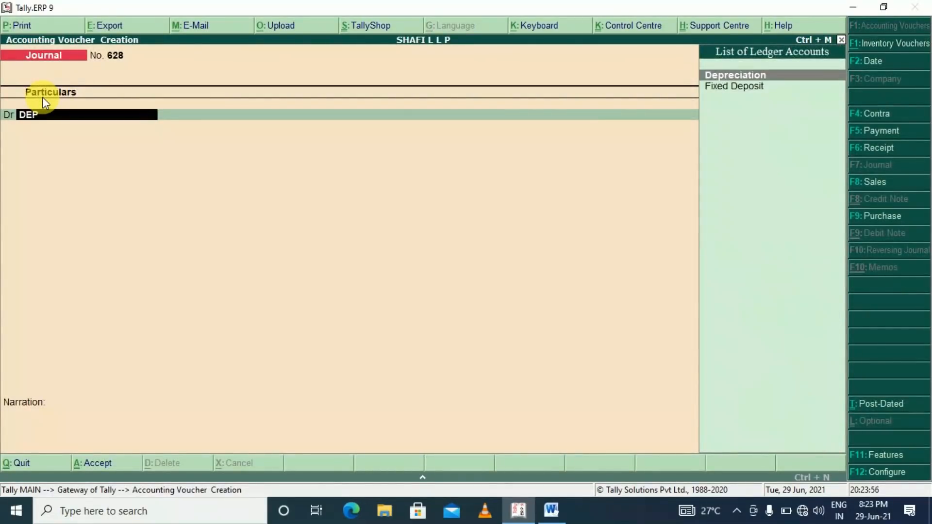
pyautogui.press('Return')
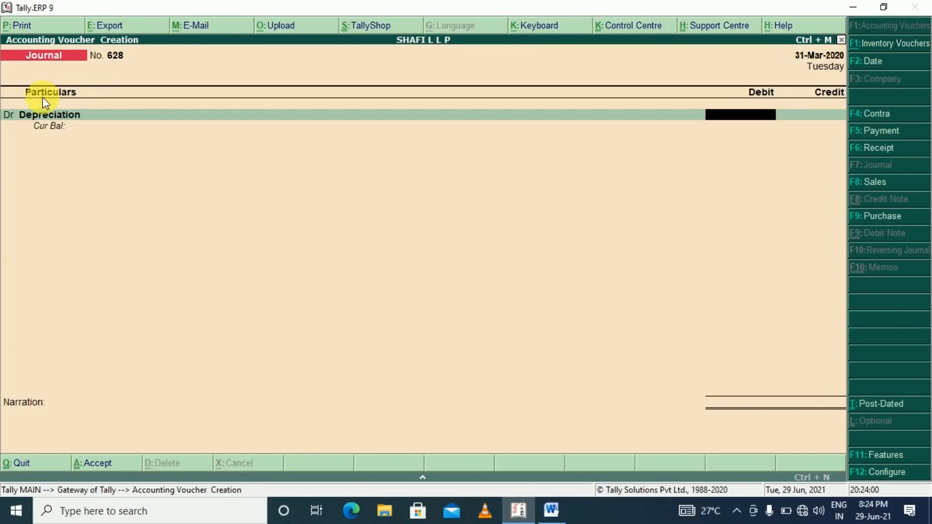
pyautogui.write('5000')
pyautogui.press('Return')
# Credit Furniture with 1,000 and Machine with the balancing 4,000, and accept the depreciation voucher without a narration
pyautogui.press('Return')
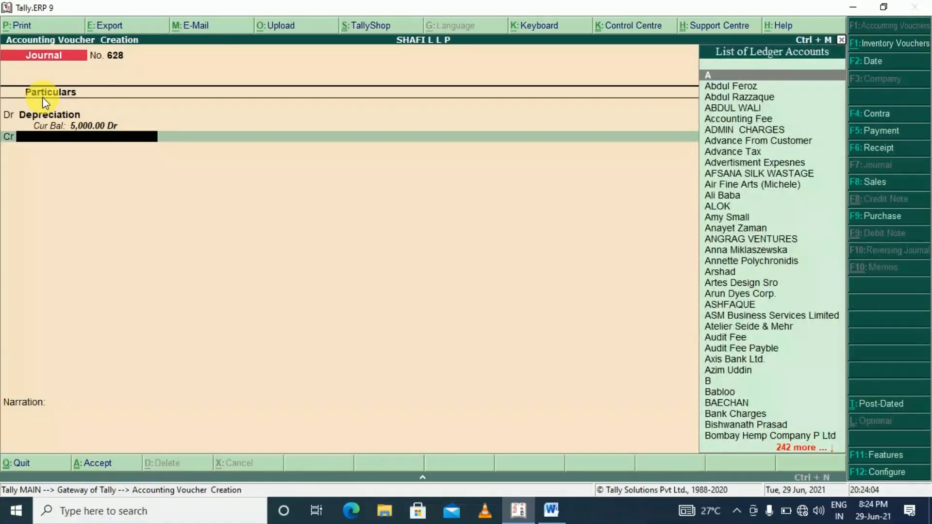
pyautogui.write('FU')
pyautogui.press('Return')
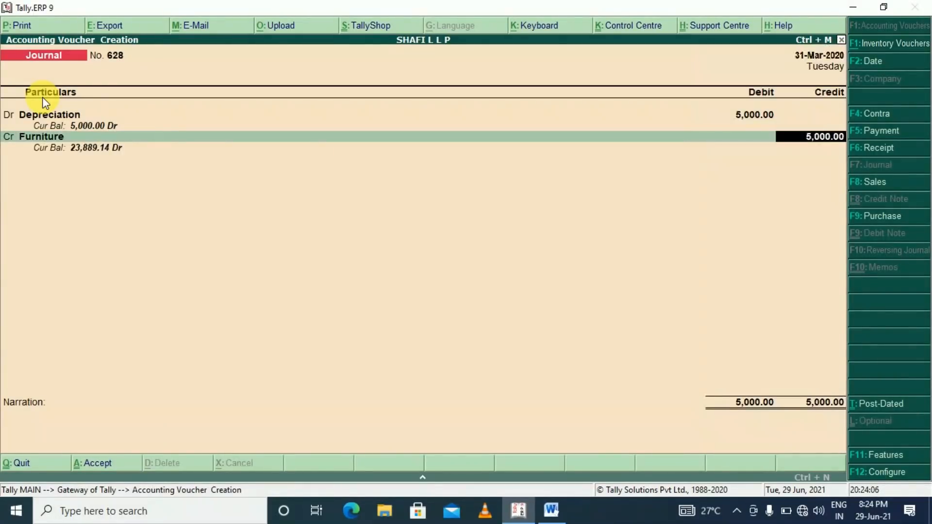
pyautogui.write('10000')
pyautogui.press('BackSpace')
pyautogui.press('Return')
pyautogui.write('MACHI')
pyautogui.press('Return')
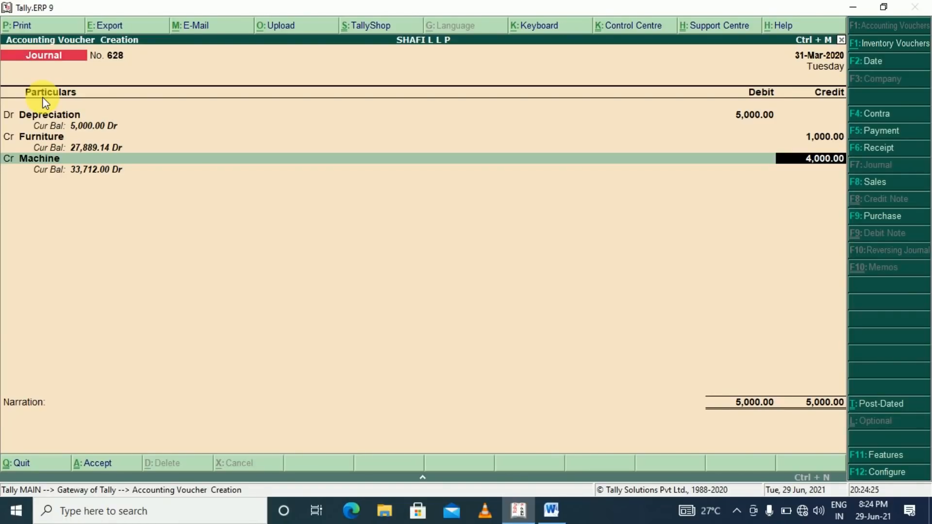
pyautogui.press('Return')
pyautogui.press('Return')
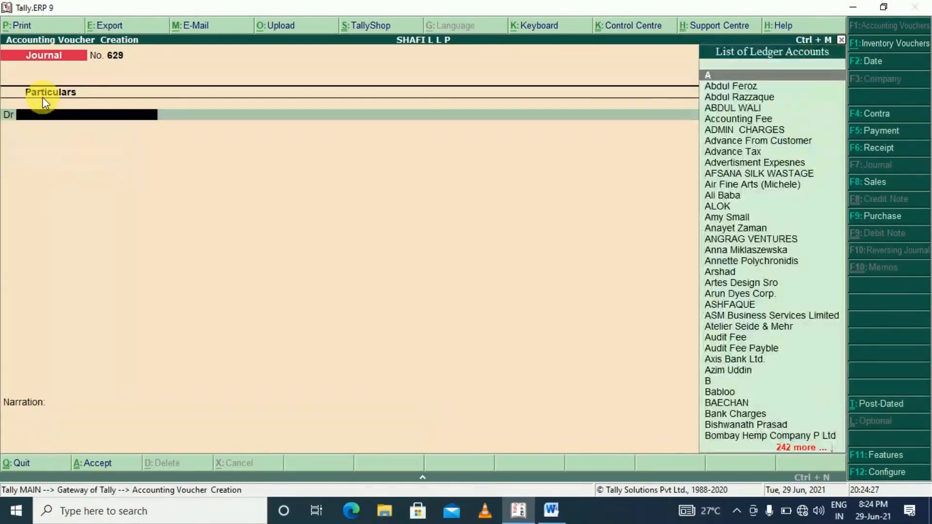
# Display the Balance Sheet as at 31-Mar-2020 in detailed form
pyautogui.press('Return')
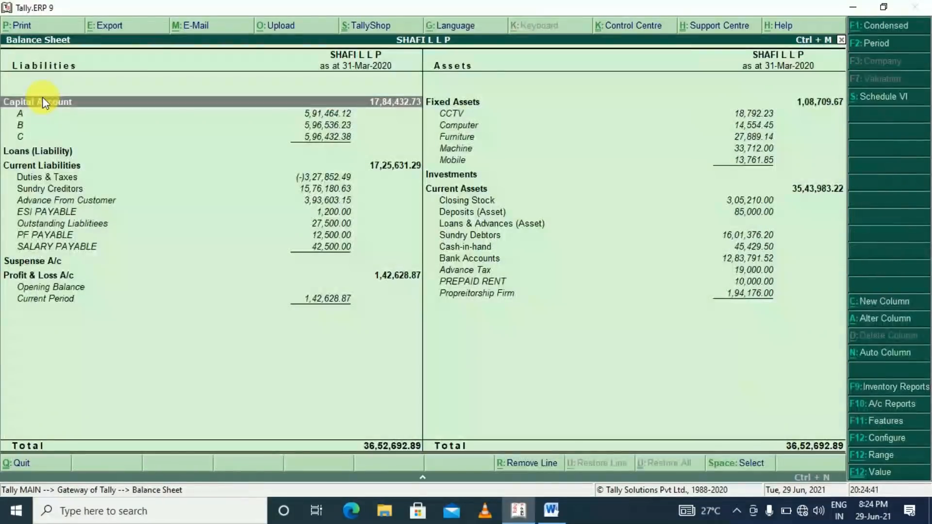
pyautogui.press('Escape')
pyautogui.press('Escape')
pyautogui.press('Escape')
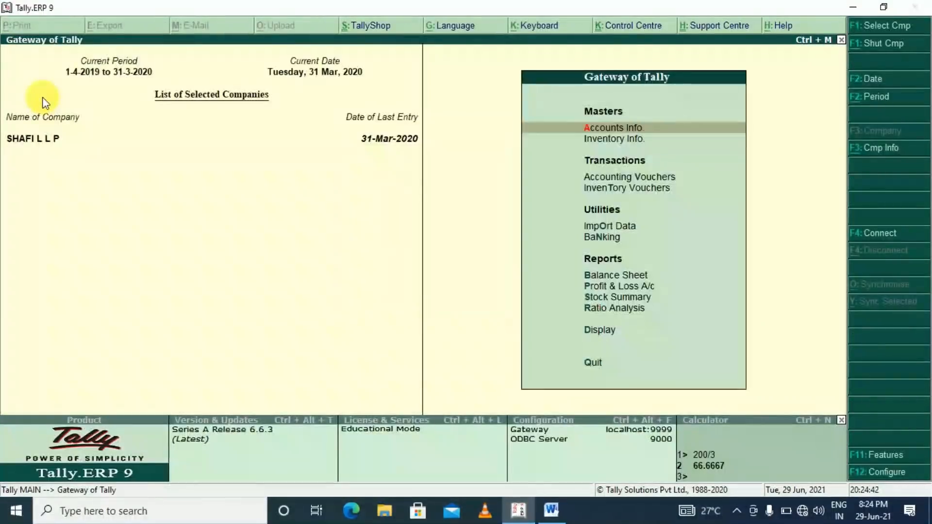
pyautogui.press('b')
pyautogui.hotkey('alt', 'F1')
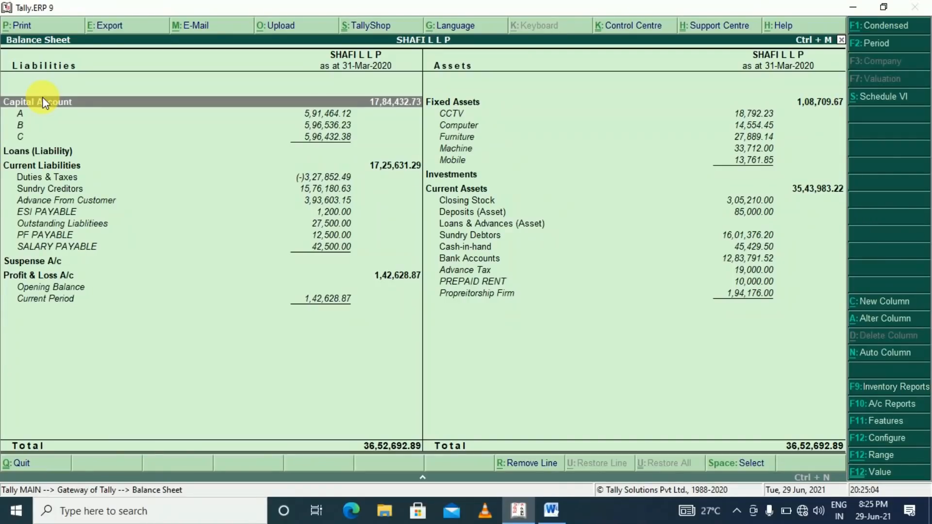
# Open the Duties & Taxes group under Current Liabilities and go through its ledger balances
pyautogui.press('Down')
pyautogui.press('Down')
pyautogui.press('Down')
pyautogui.press('Down')
pyautogui.press('Down')
pyautogui.press('Down')
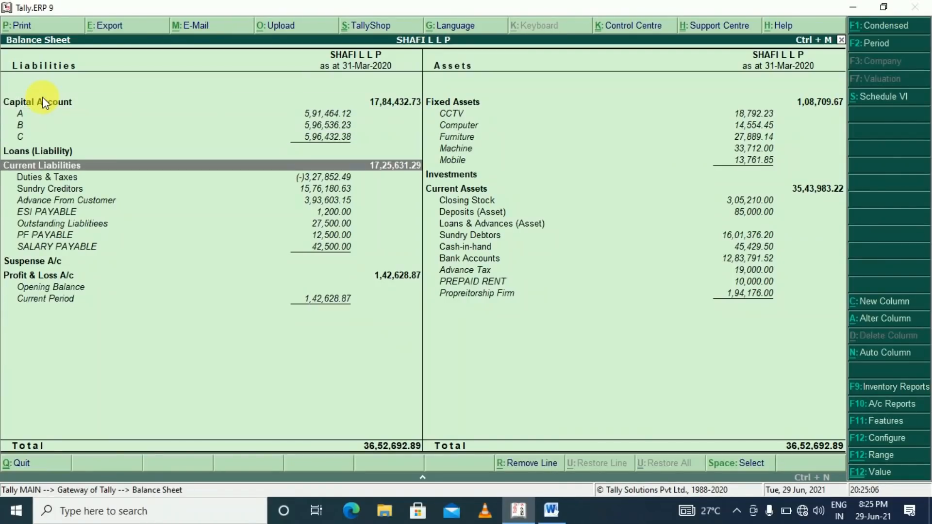
pyautogui.press('Return')
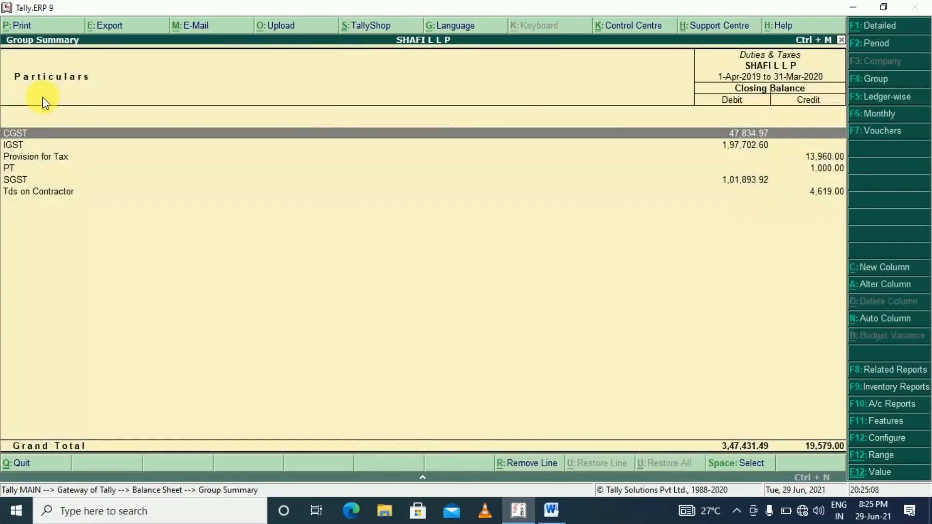
pyautogui.press('Down')
pyautogui.press('Down')
pyautogui.press('Down')
pyautogui.press('Down')
pyautogui.press('Down')
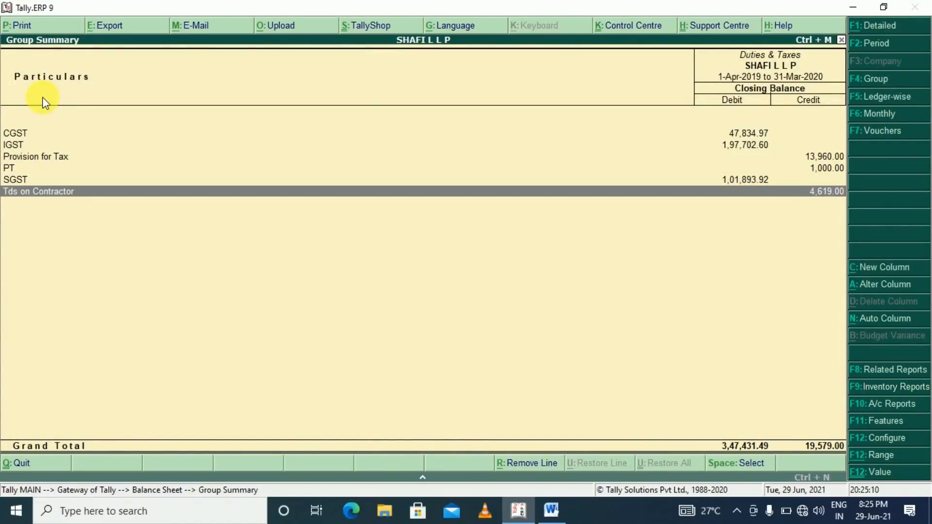
# Examine the monthly summary of the Provision for Tax ledger and return to the Balance Sheet
pyautogui.press('Up')
pyautogui.press('Up')
pyautogui.press('Up')
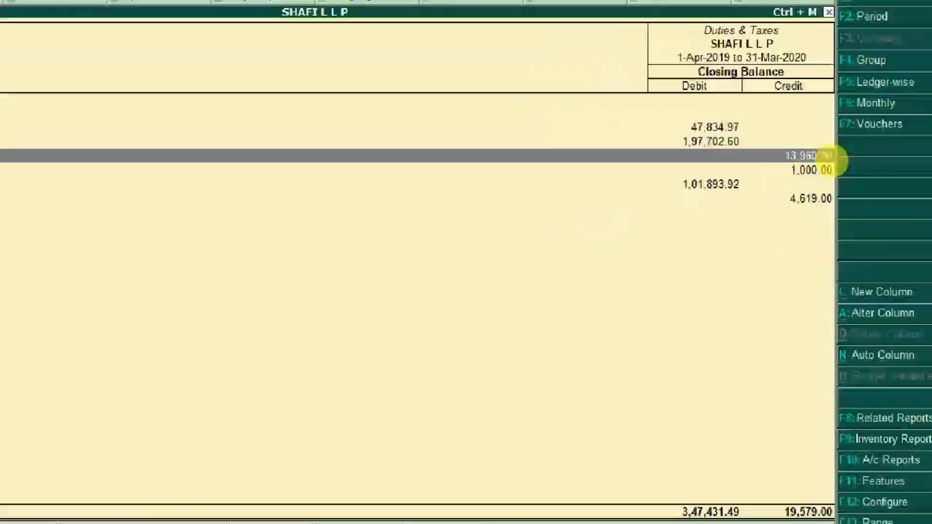
pyautogui.click(831, 161)
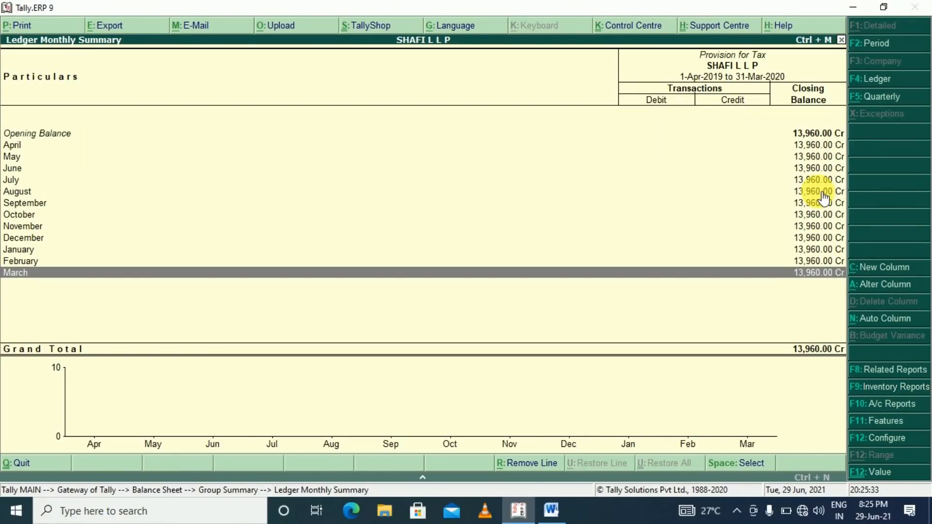
pyautogui.press('Escape')
pyautogui.press('Escape')
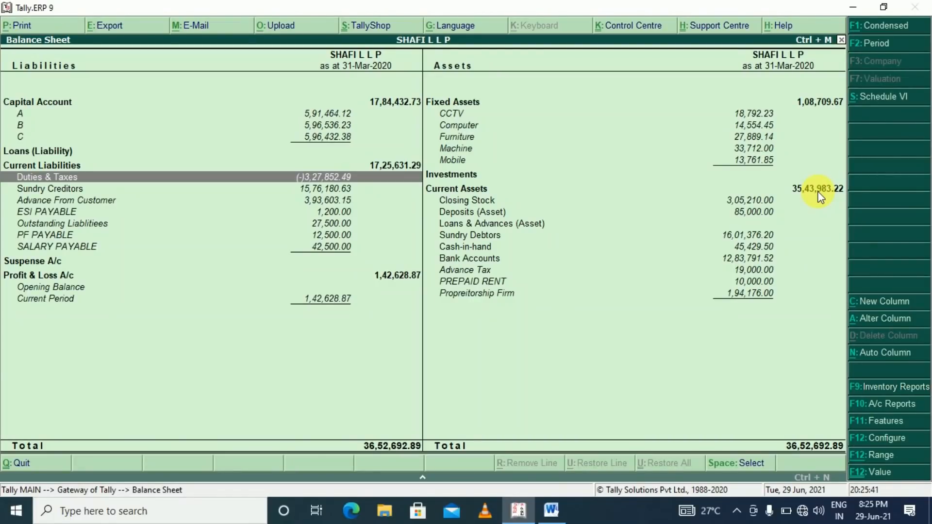
# Start a new journal voucher and debit the Provision for Tax ledger with 13,960
pyautogui.press('Escape')
pyautogui.press('Escape')
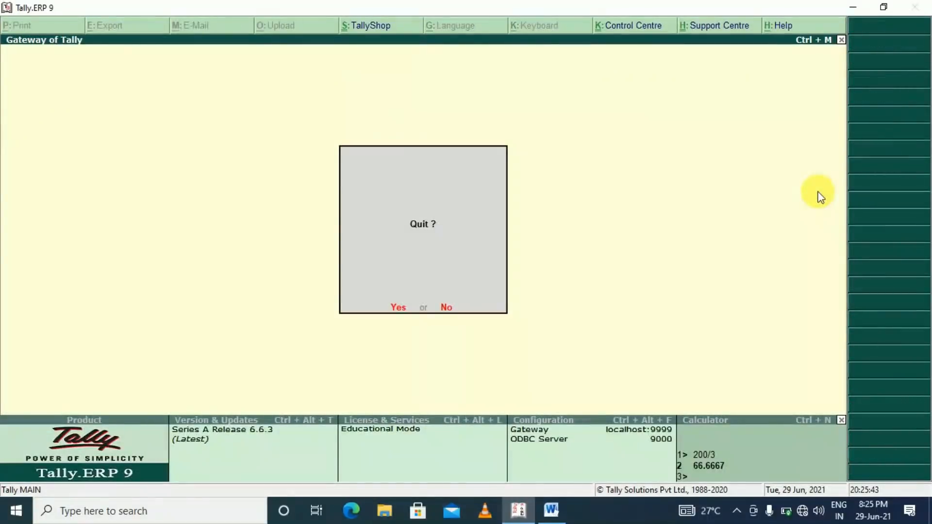
pyautogui.press('n')
pyautogui.press('v')
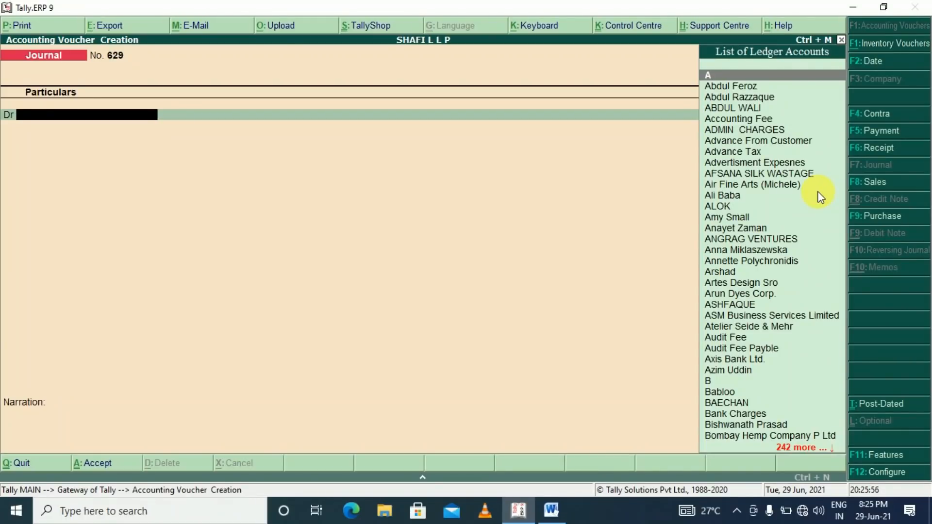
pyautogui.write('TA')
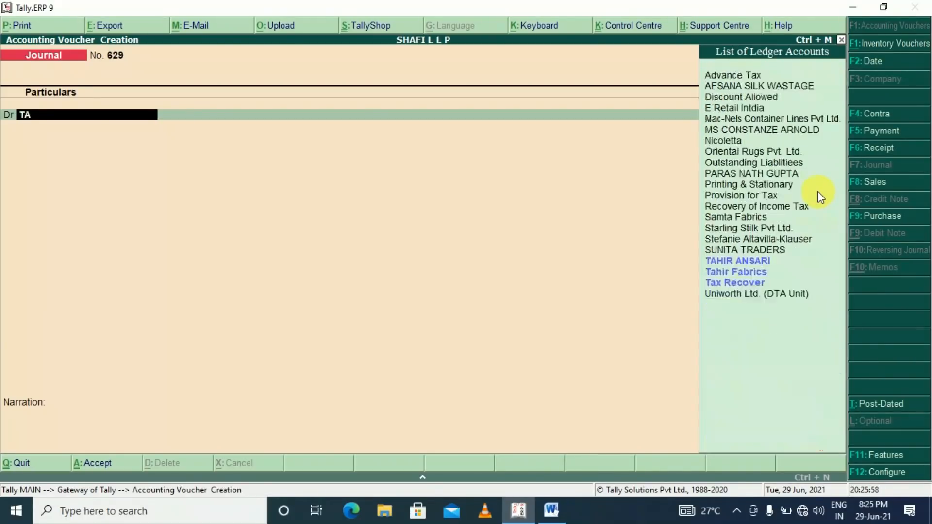
pyautogui.write('X')
pyautogui.press('Up')
pyautogui.press('Up')
pyautogui.press('Return')
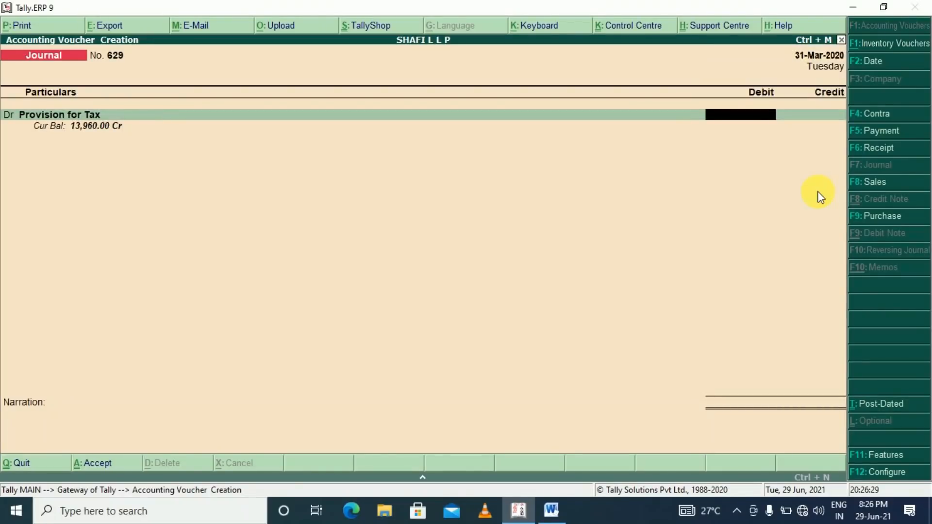
pyautogui.write('13960')
pyautogui.press('Return')
# Credit partner A's ledger with 4,653.33, working out one third of 13,960 in the built-in calculator
pyautogui.press('Return')
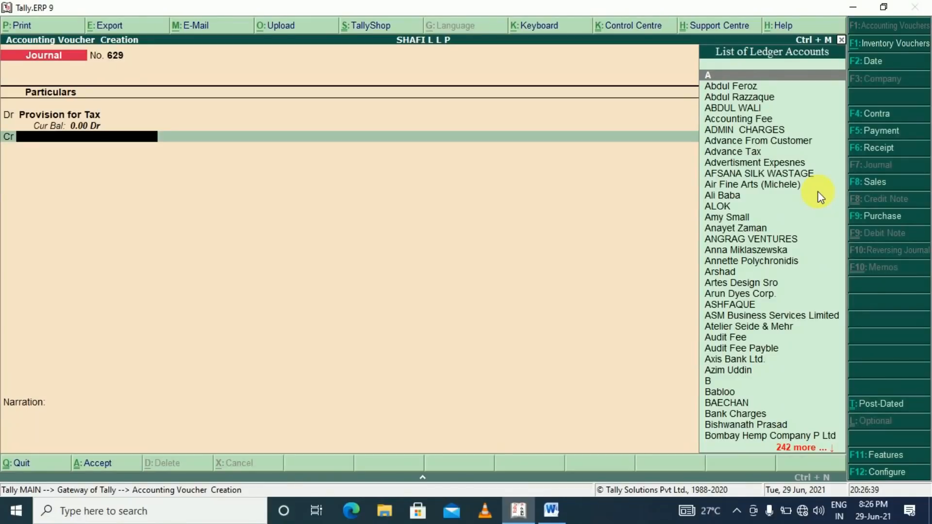
pyautogui.write('A')
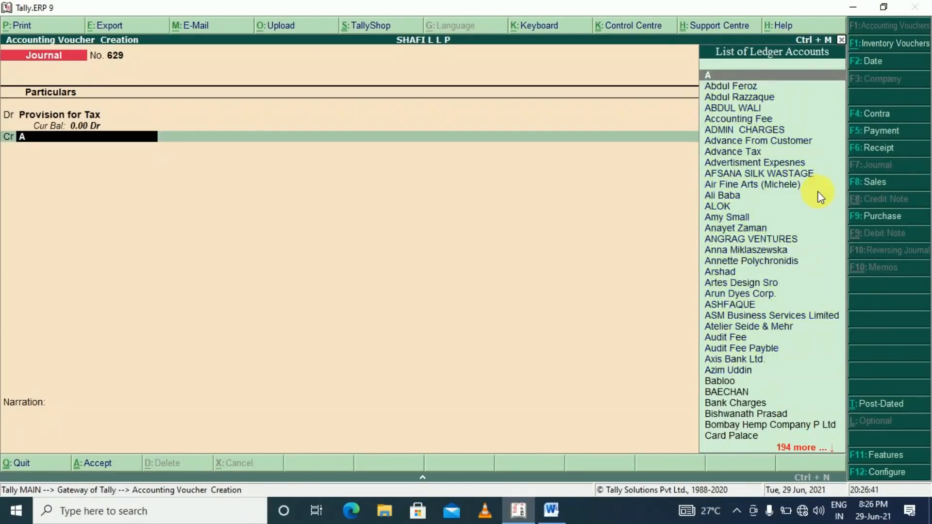
pyautogui.press('Return')
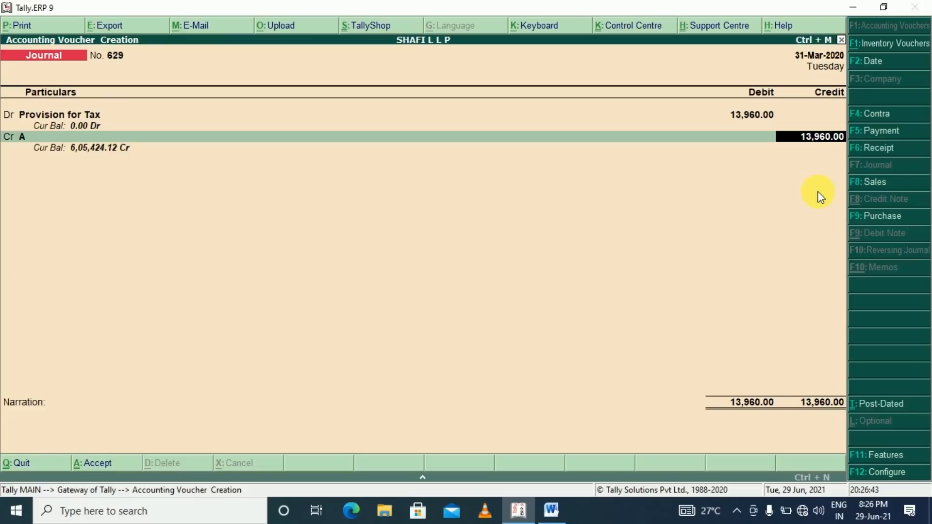
pyautogui.hotkey('ctrl', 'n')
pyautogui.write('1396')
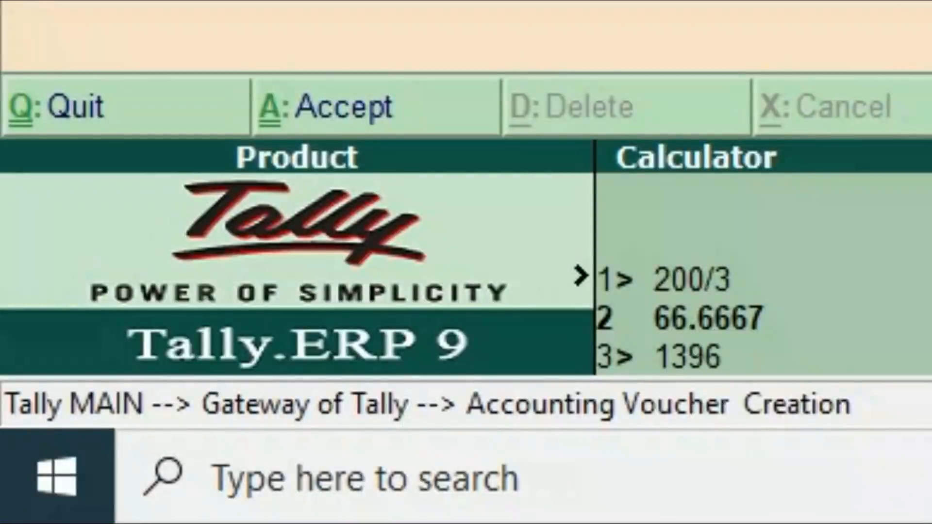
pyautogui.write('0/3')
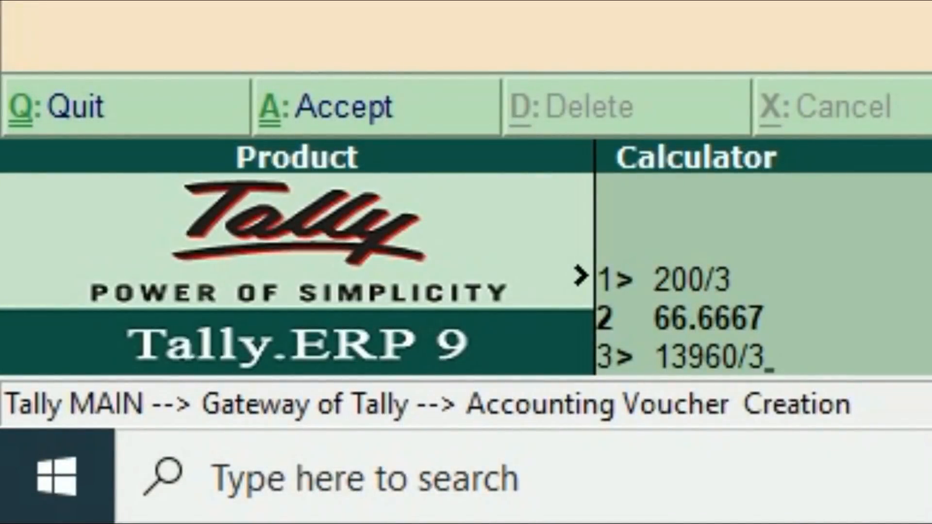
pyautogui.press('Return')
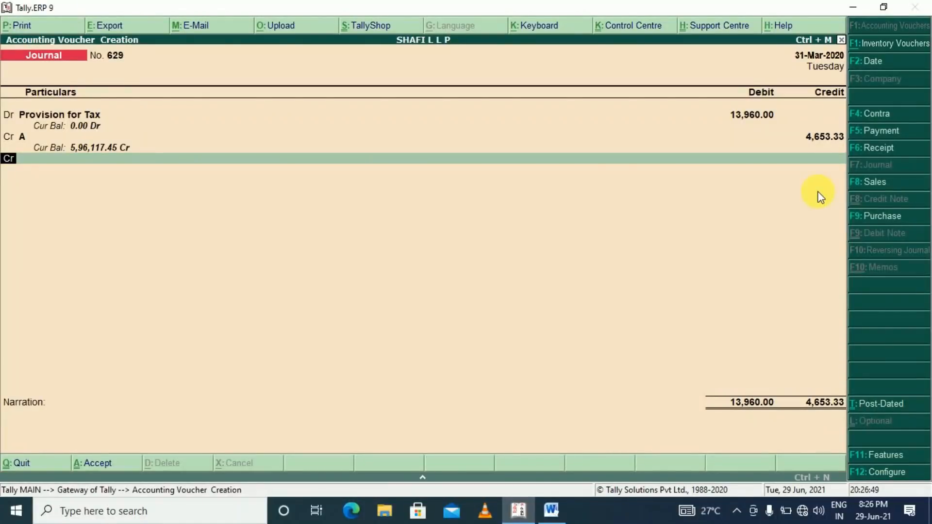
# Add a credit line for partner B's ledger with 4,653.33
pyautogui.press('Return')
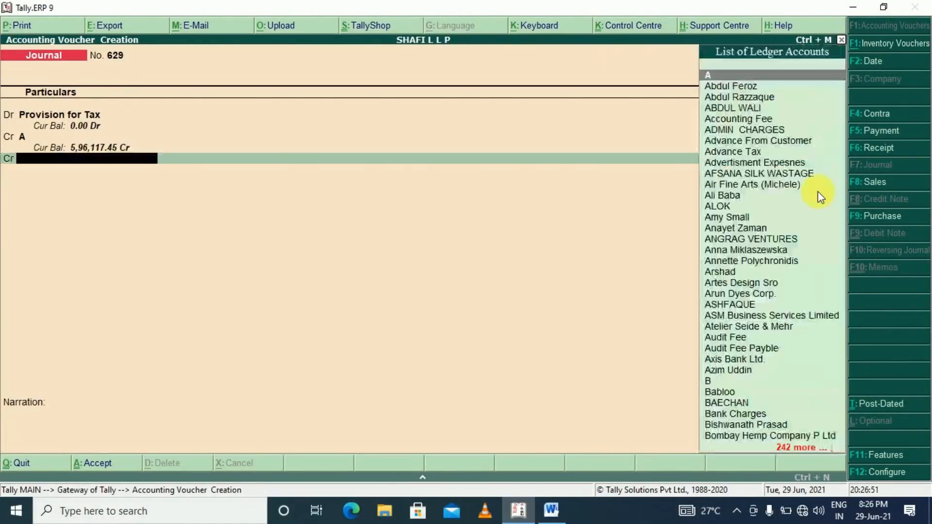
pyautogui.write('B')
pyautogui.press('Return')
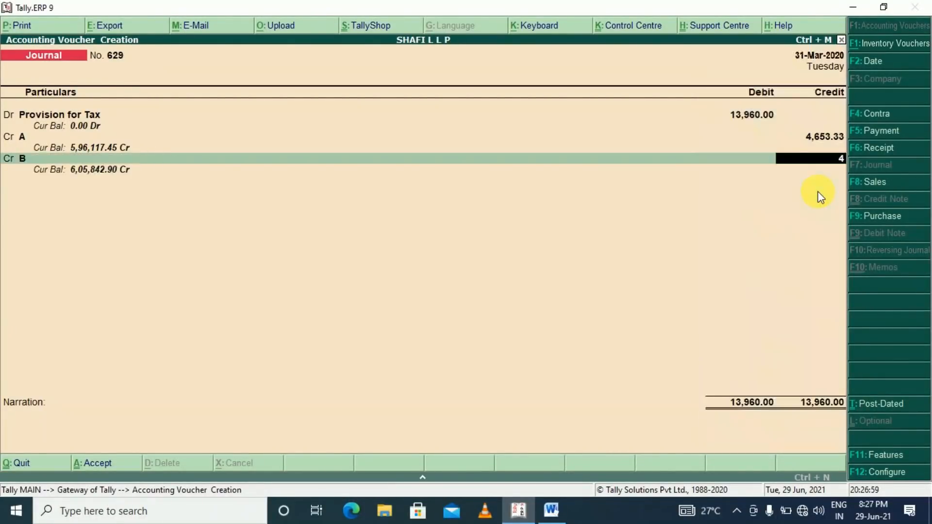
pyautogui.write('46')
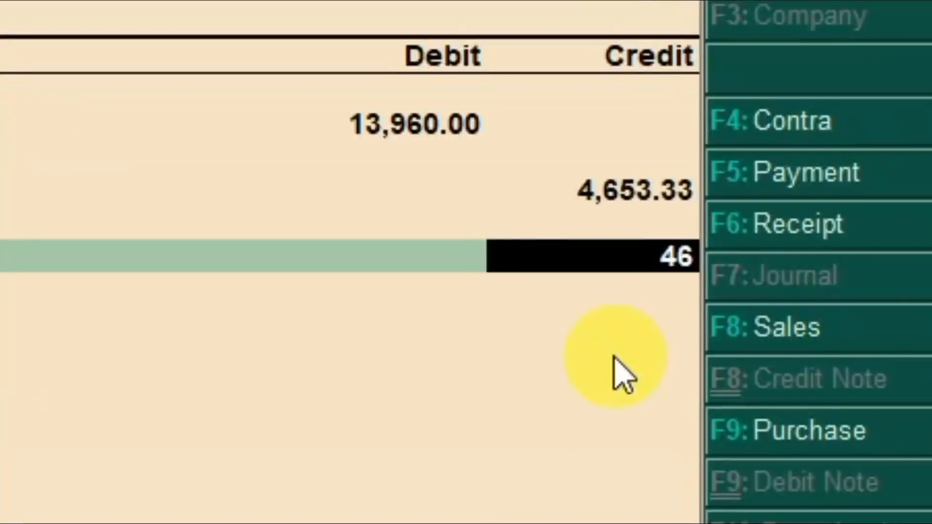
pyautogui.write('53.33')
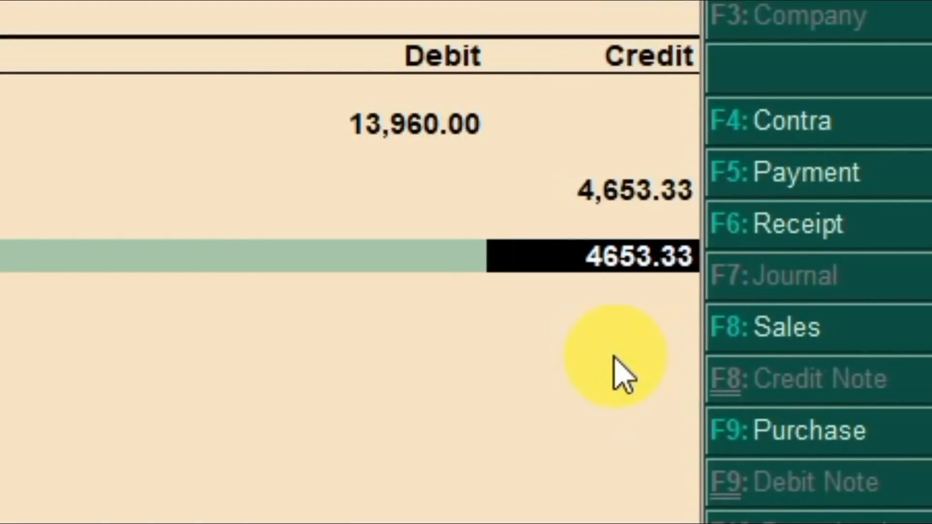
pyautogui.press('Return')
# Credit partner C's ledger with the remaining 4,653.34, save the journal voucher without a narration and return to the Gateway
pyautogui.write('C')
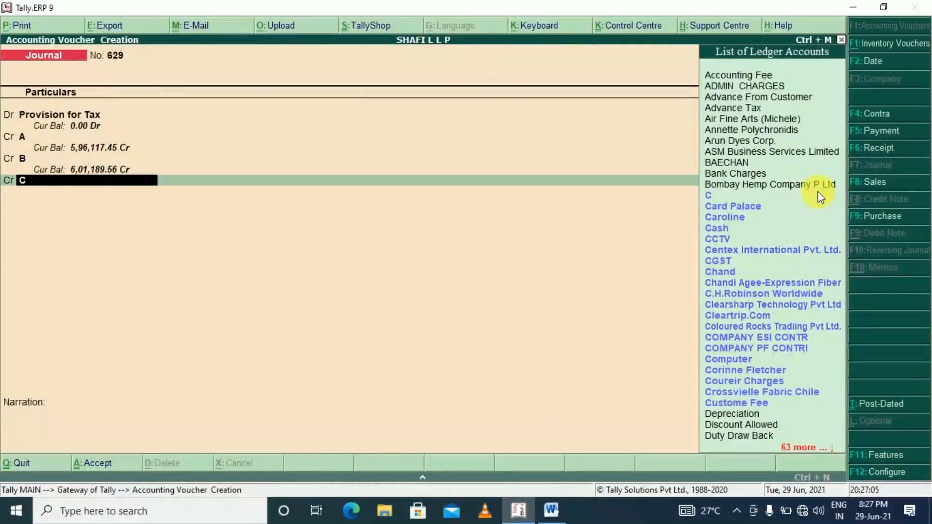
pyautogui.press('Return')
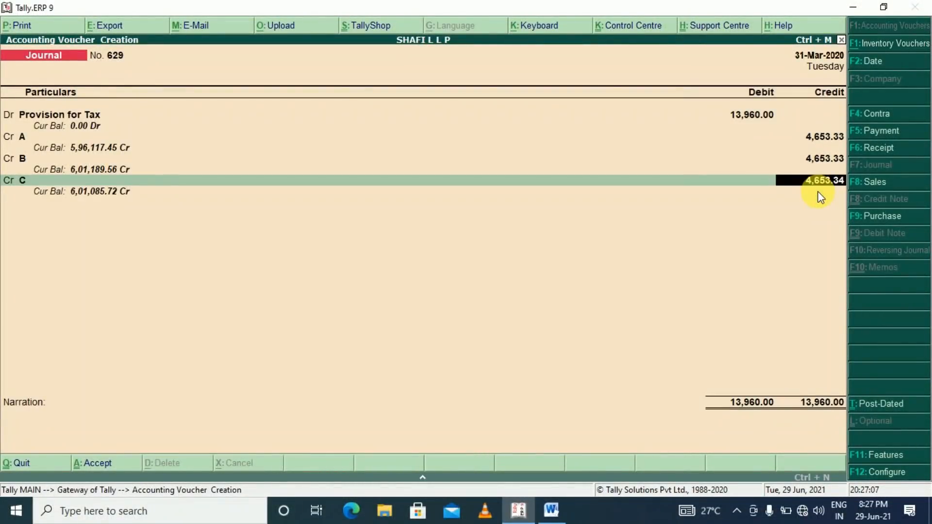
pyautogui.press('Return')
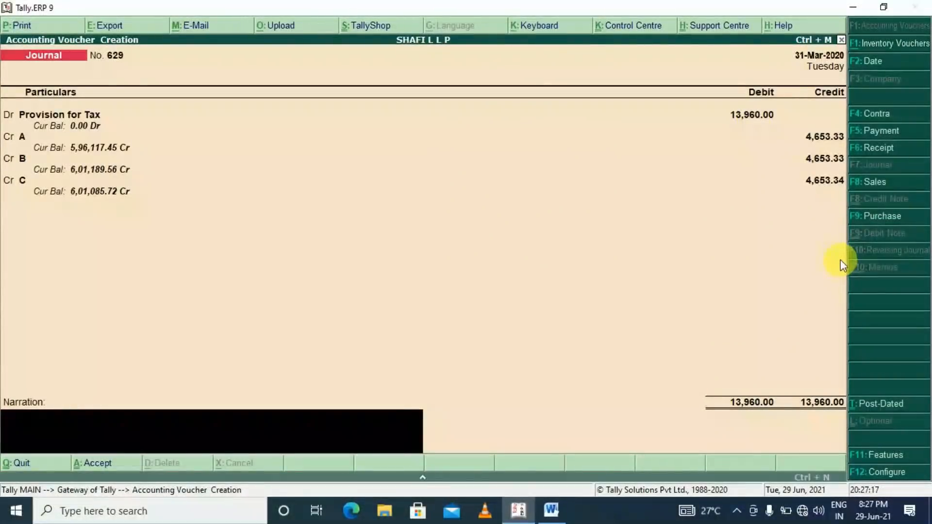
pyautogui.press('Return')
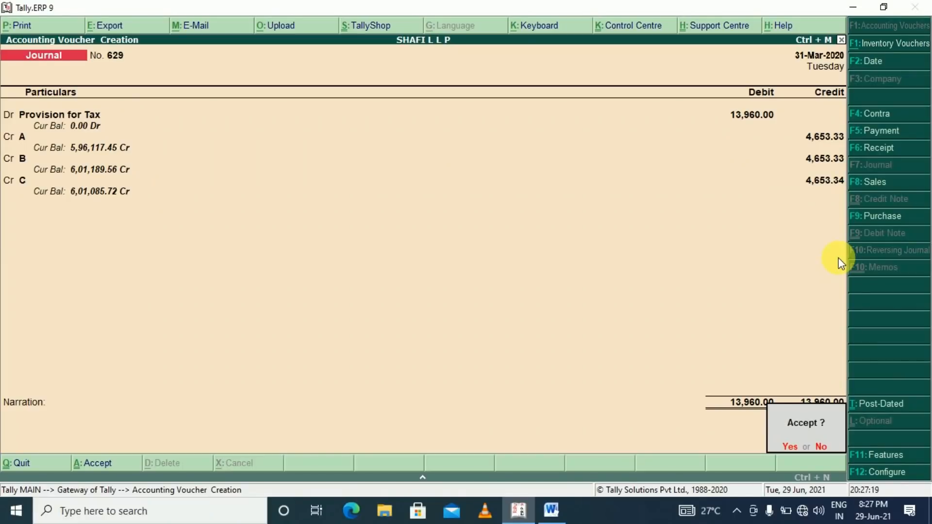
pyautogui.press('Return')
pyautogui.press('Escape')
pyautogui.press('Escape')
pyautogui.press('Escape')
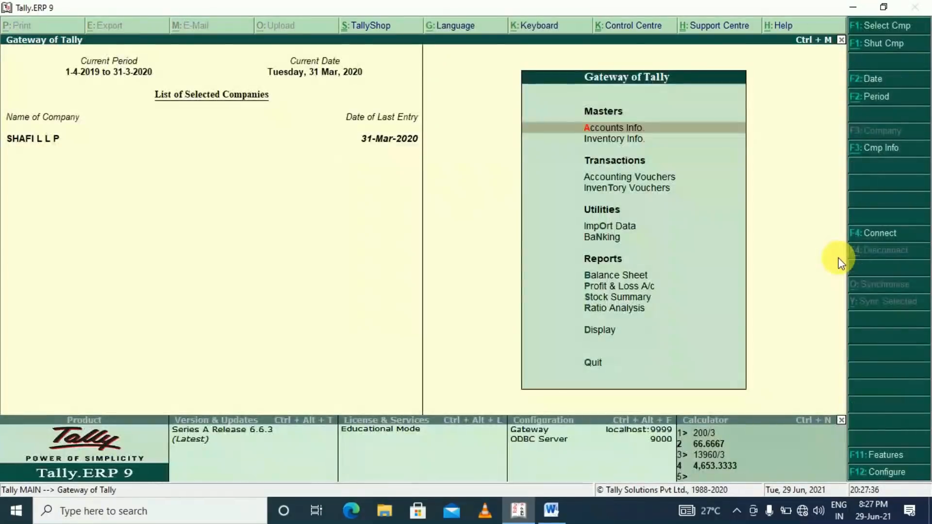
# Display the Profit & Loss account in detailed form, examine its nett profit line and close the report
pyautogui.press('p')
pyautogui.hotkey('alt', 'F1')
pyautogui.press('End')
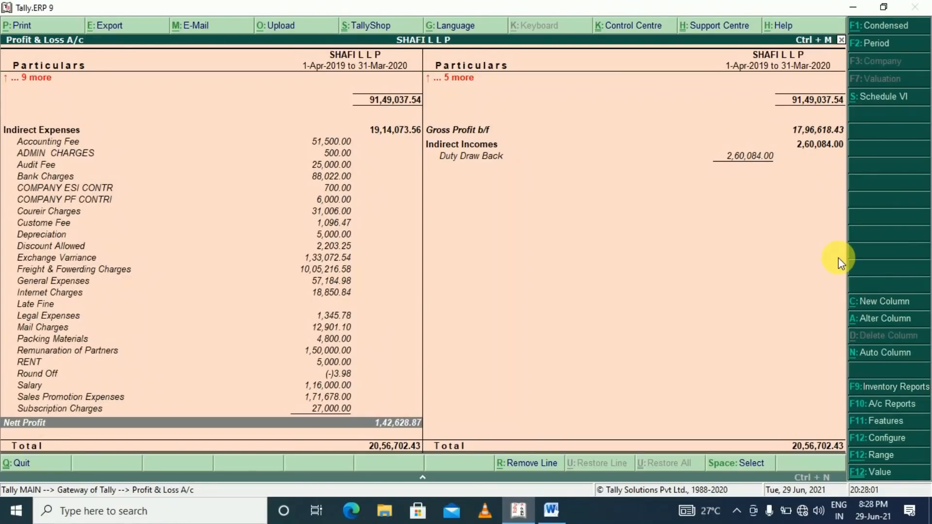
pyautogui.press('Escape')
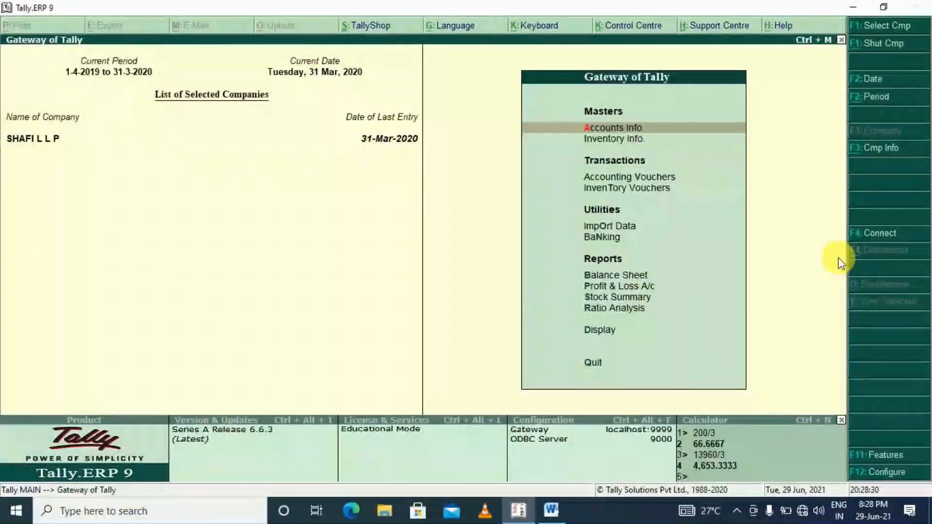
# Open the Balance Sheet in detailed form, examine the Advance Tax balance under Current Assets and close the report
pyautogui.press('b')
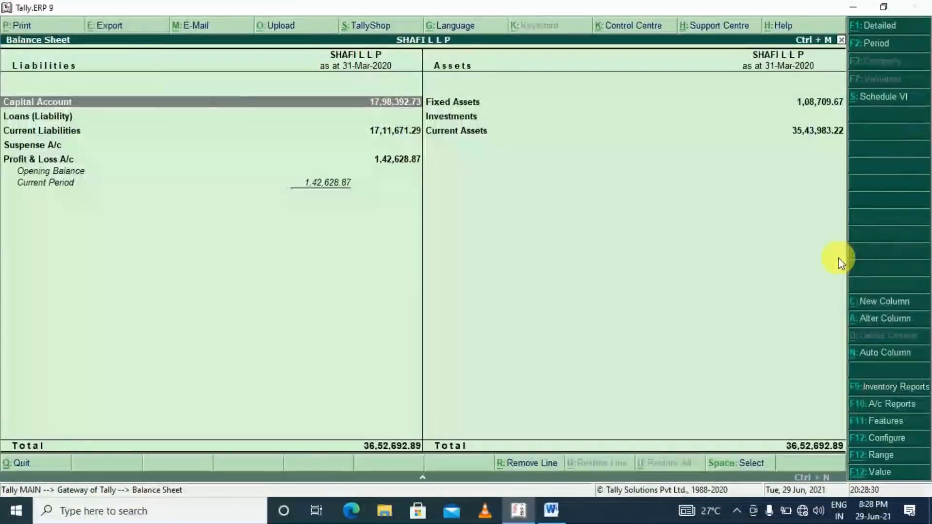
pyautogui.press('Right')
pyautogui.press('Down')
pyautogui.press('Down')
pyautogui.press('Down')
pyautogui.press('Down')
pyautogui.press('Down')
pyautogui.press('Down')
pyautogui.press('Down')
pyautogui.press('Down')
pyautogui.press('Down')
pyautogui.press('Down')
pyautogui.press('Down')
pyautogui.press('Down')
pyautogui.press('Down')
pyautogui.press('Down')
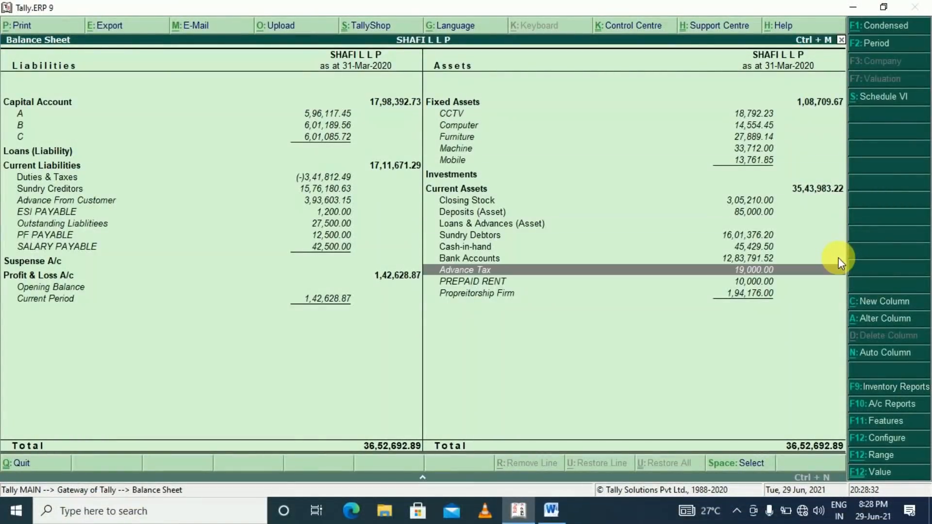
pyautogui.press('Down')
pyautogui.press('Up')
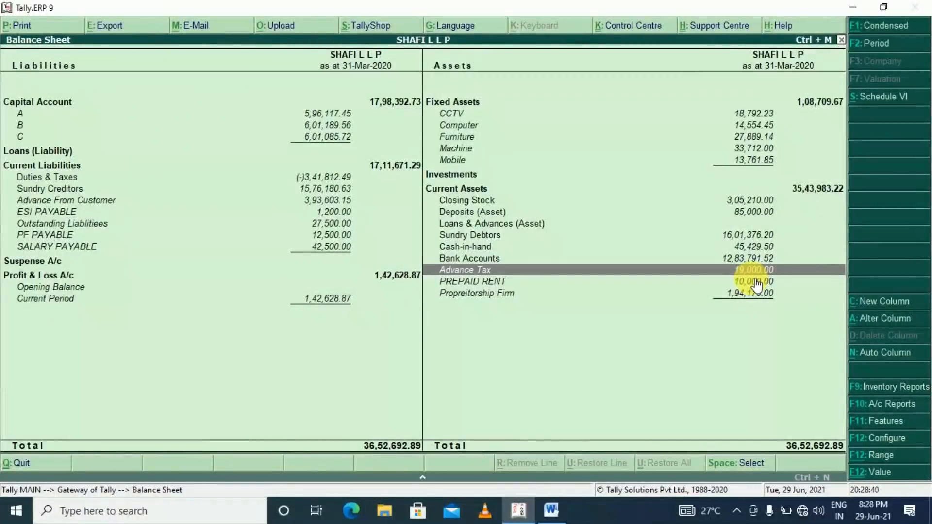
pyautogui.press('Escape')
pyautogui.press('Escape')
pyautogui.press('Escape')
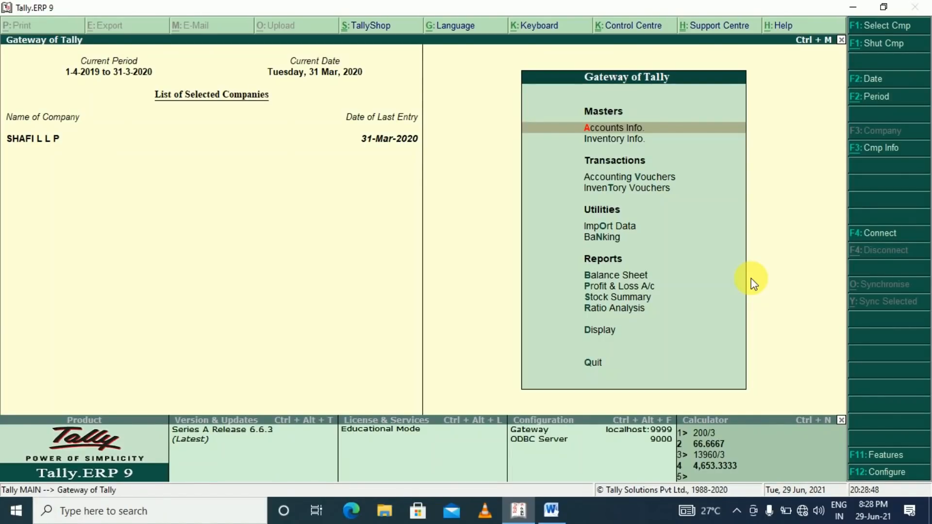
# Start a new journal voucher and debit partner A's ledger with 10,666.67, calculated as 32000/3
pyautogui.press('v')
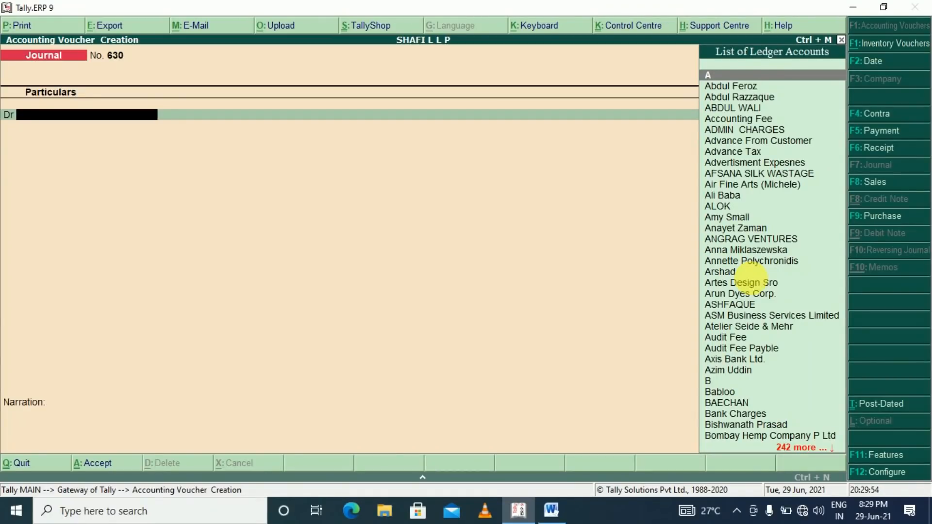
pyautogui.write('A')
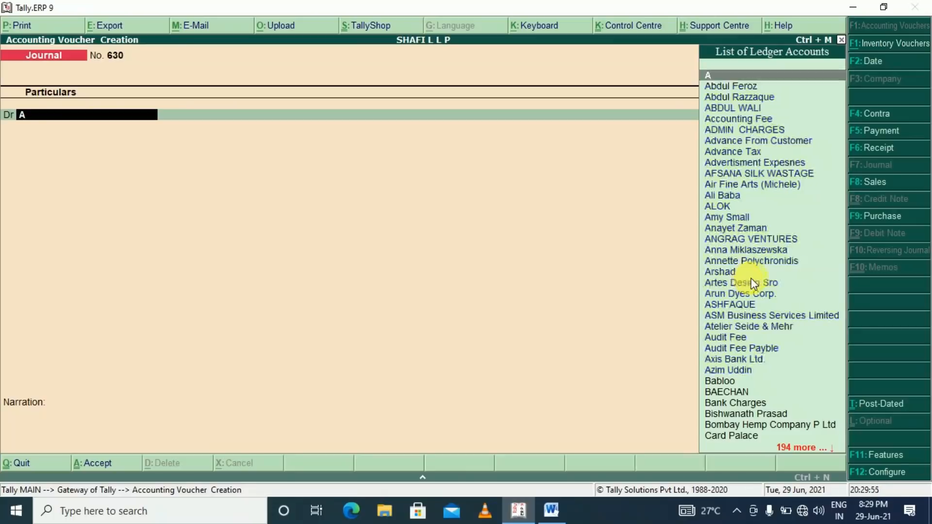
pyautogui.press('Return')
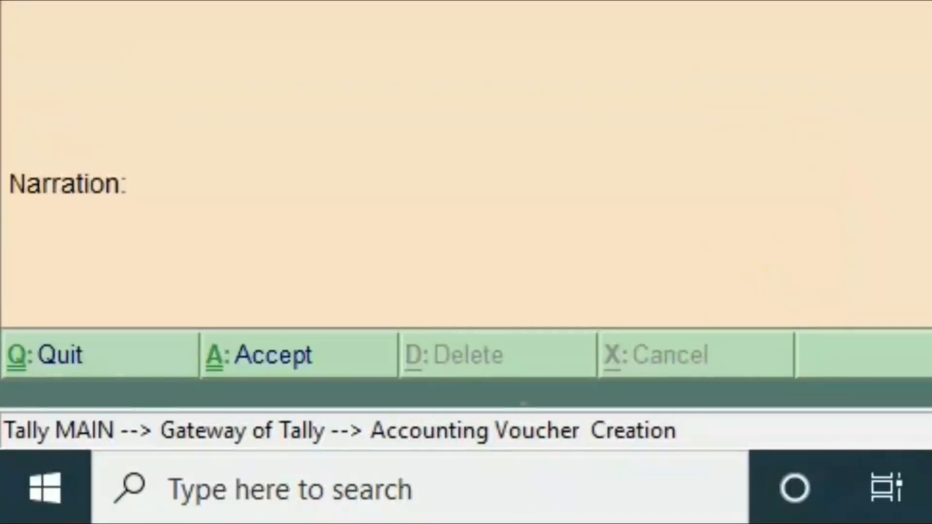
pyautogui.hotkey('ctrl', 'n')
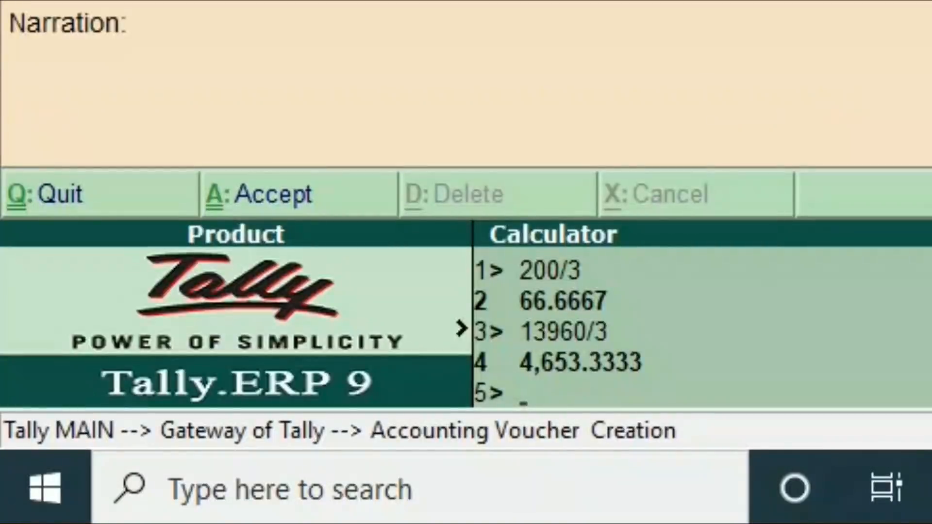
pyautogui.write('32000')
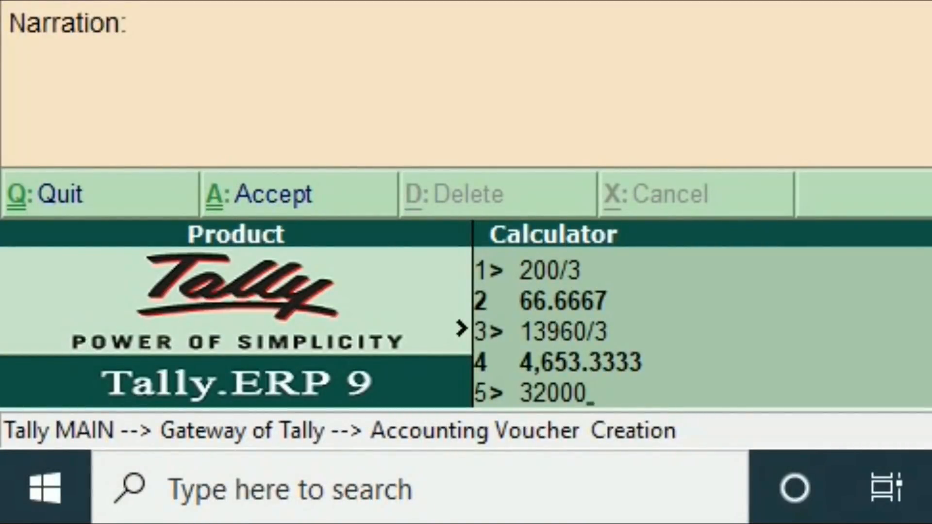
pyautogui.write('/3')
pyautogui.hotkey('ctrl', 'm')
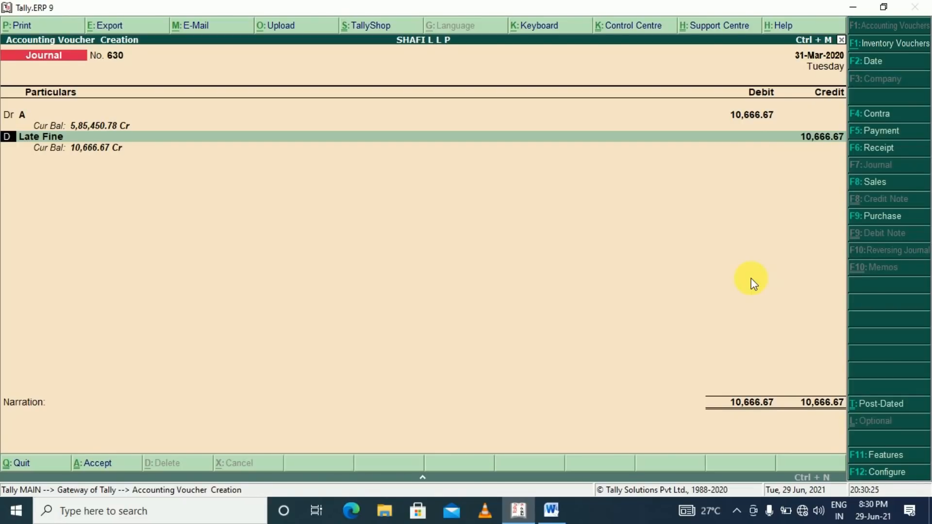
# Change the second voucher line to a debit of 10,666.67 for partner B's ledger
pyautogui.write('d')
pyautogui.press('Return')
pyautogui.write('b')
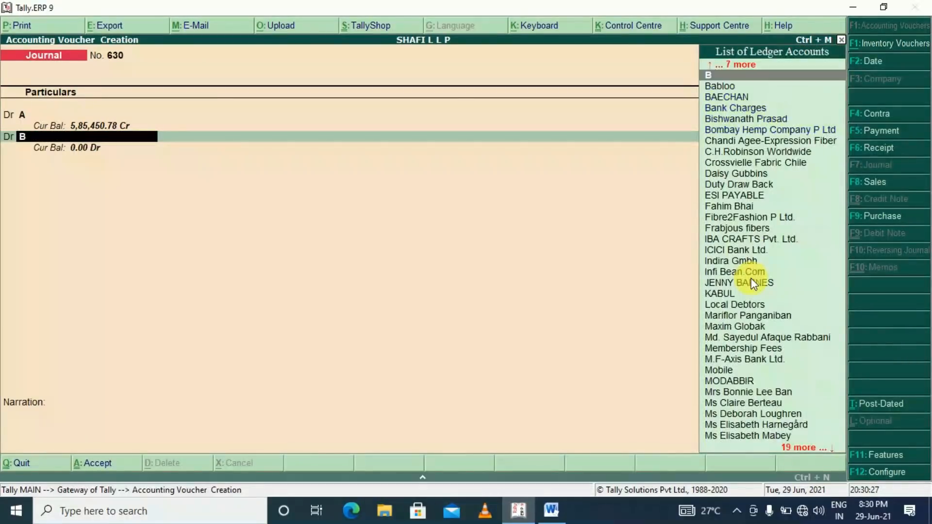
pyautogui.press('Return')
pyautogui.write('10666')
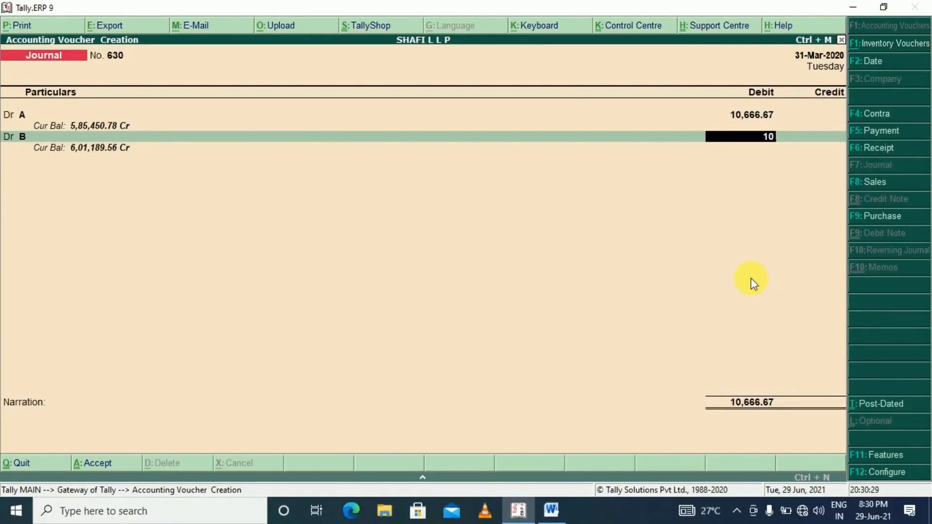
pyautogui.write('67')
pyautogui.press('Return')
# Make the third voucher line a debit of 10,666.66 for partner C's ledger
pyautogui.press('Return')
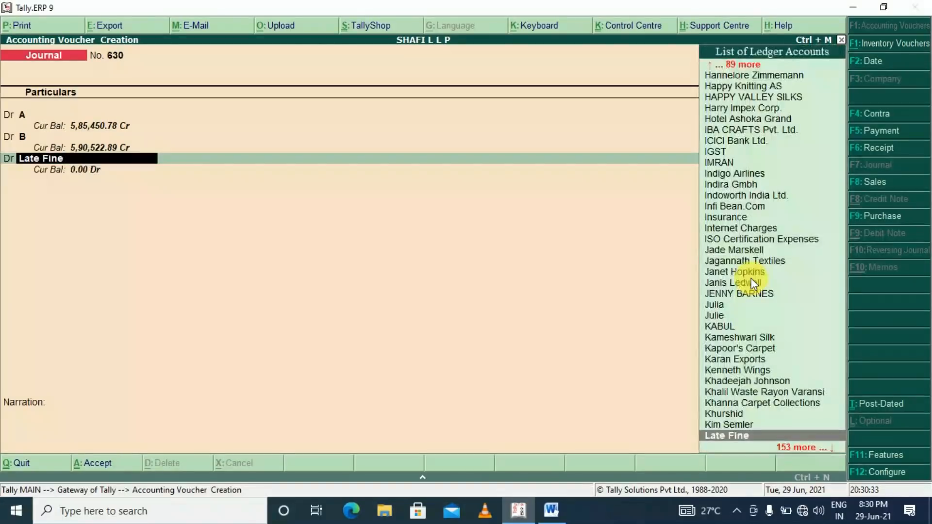
pyautogui.write('c')
pyautogui.press('Return')
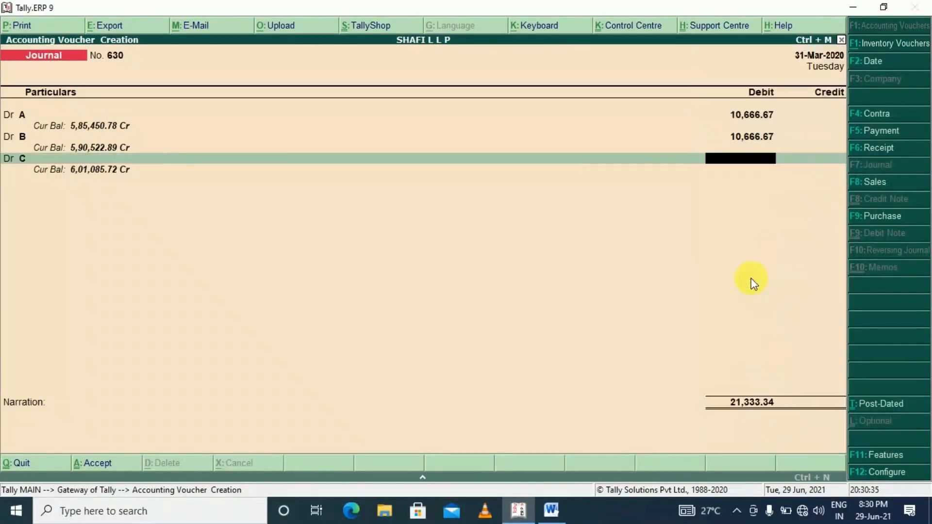
pyautogui.write('10666.66')
pyautogui.press('Return')
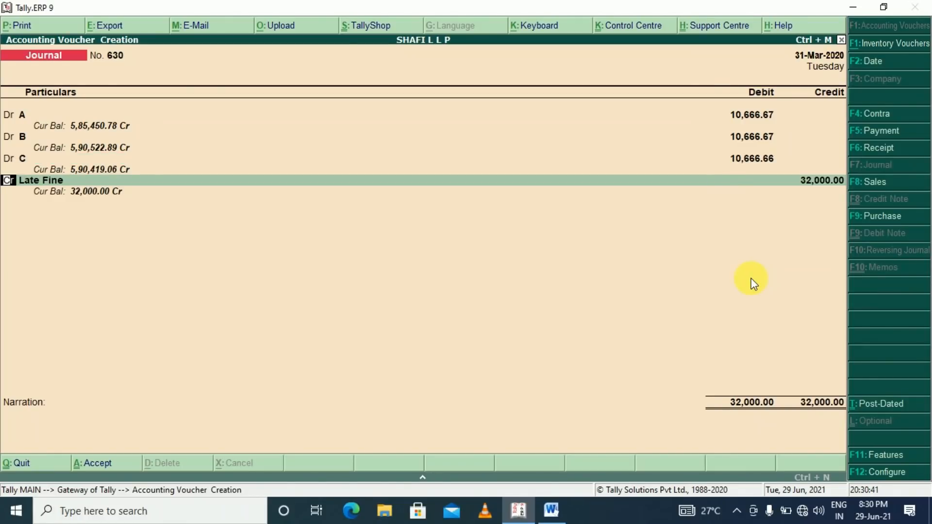
# Replace Late Fine on the credit line with the Provision for Tax ledger for 32,000
pyautogui.press('Return')
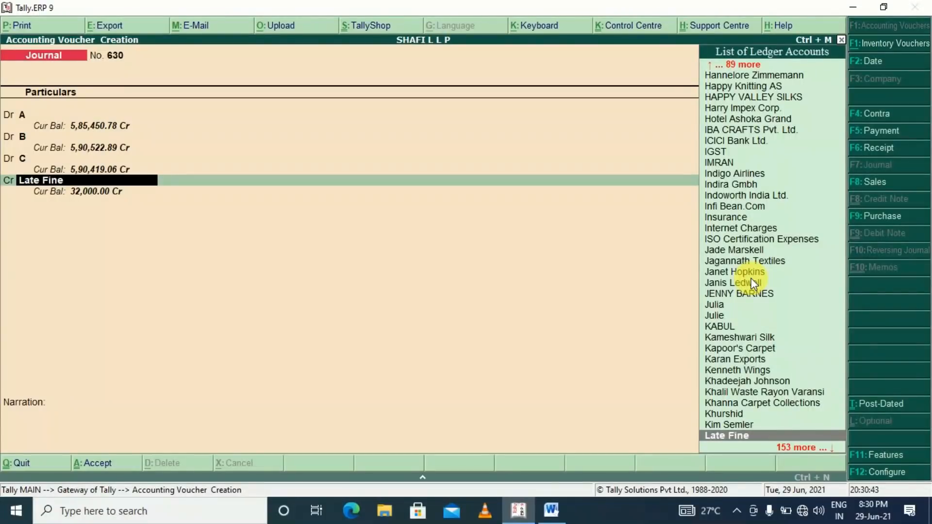
pyautogui.write('TAX')
pyautogui.press('Up')
pyautogui.press('Up')
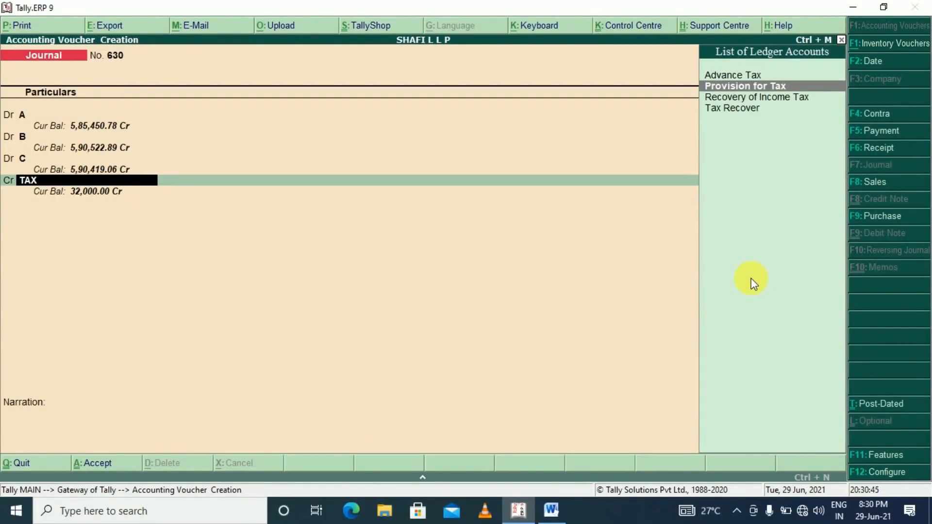
pyautogui.press('Return')
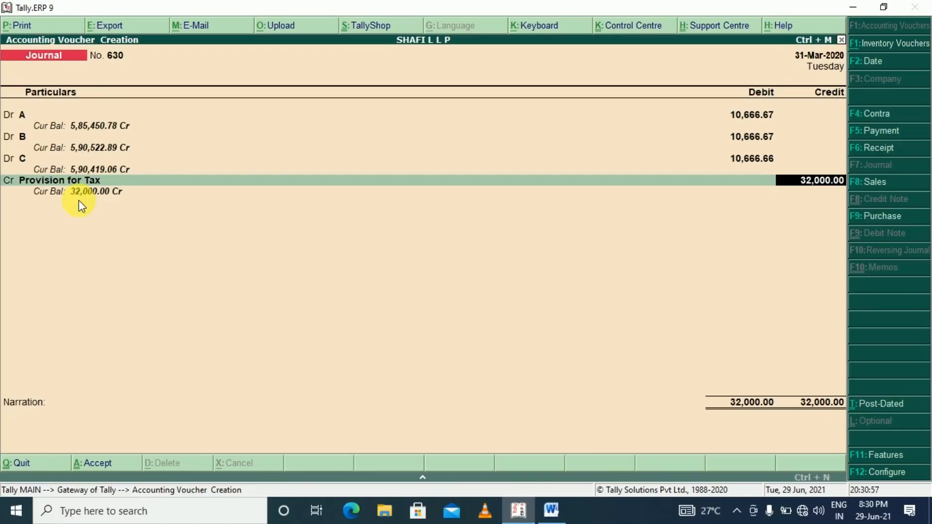
# Save the Provision for Tax journal voucher with its 32,000 credit and return to the Gateway of Tally
pyautogui.press('Return')
pyautogui.press('Return')
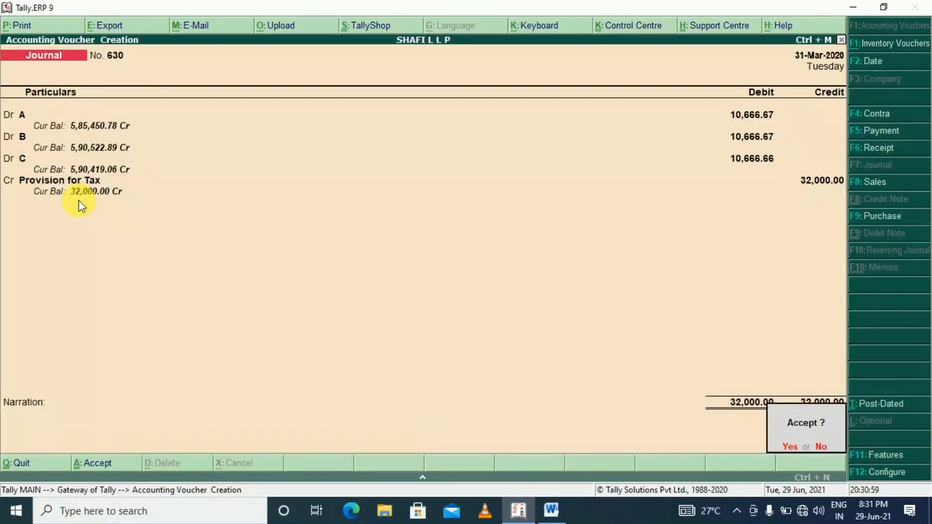
pyautogui.press('Return')
pyautogui.press('Escape')
pyautogui.press('Escape')
pyautogui.press('Escape')
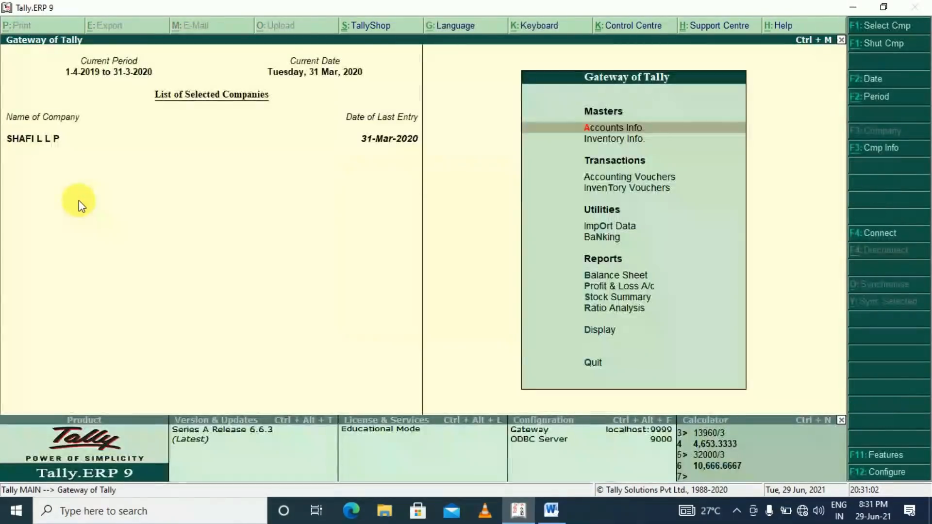
# Show the detailed balance sheet and examine the partners' capital and current liabilities
pyautogui.press('b')
pyautogui.hotkey('alt', 'F1')
pyautogui.press('Down')
pyautogui.press('Down')
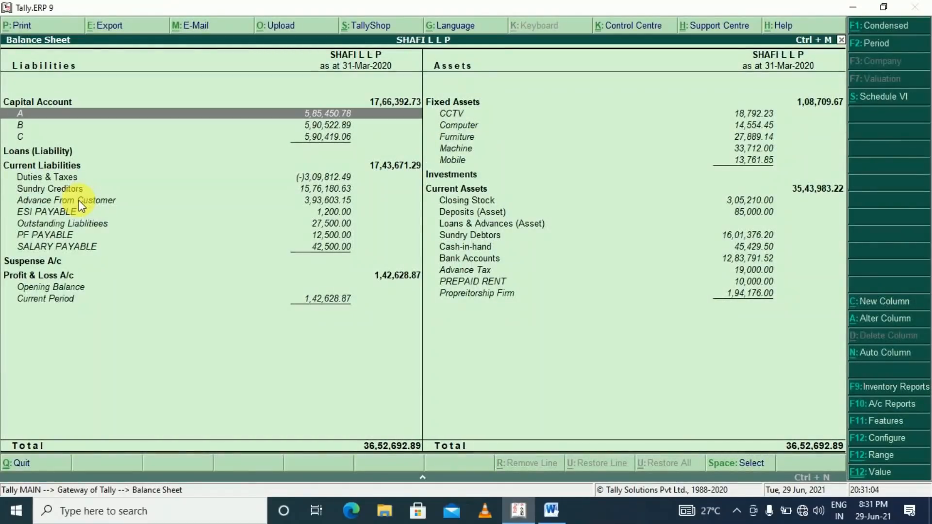
pyautogui.click(80, 200)
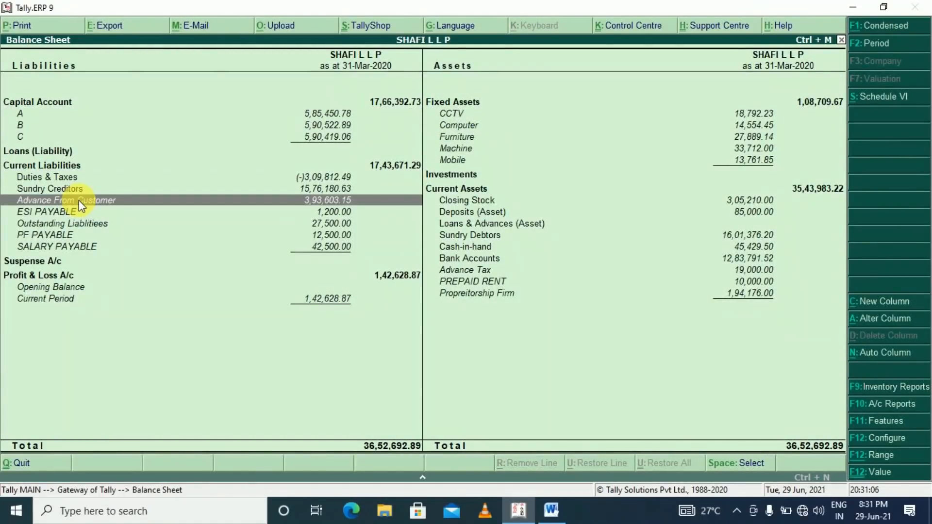
# Examine the Provision for Tax balance in the balance sheet's Duties & Taxes group, then return to the Gateway of Tally
pyautogui.press('Up')
pyautogui.press('Up')
pyautogui.press('Return')
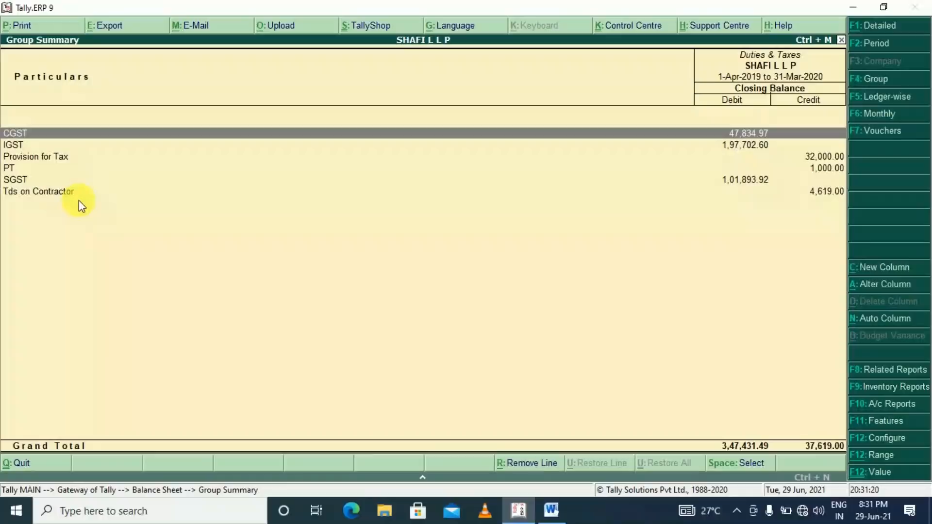
pyautogui.press('Down')
pyautogui.press('Down')
pyautogui.press('Down')
pyautogui.press('Up')
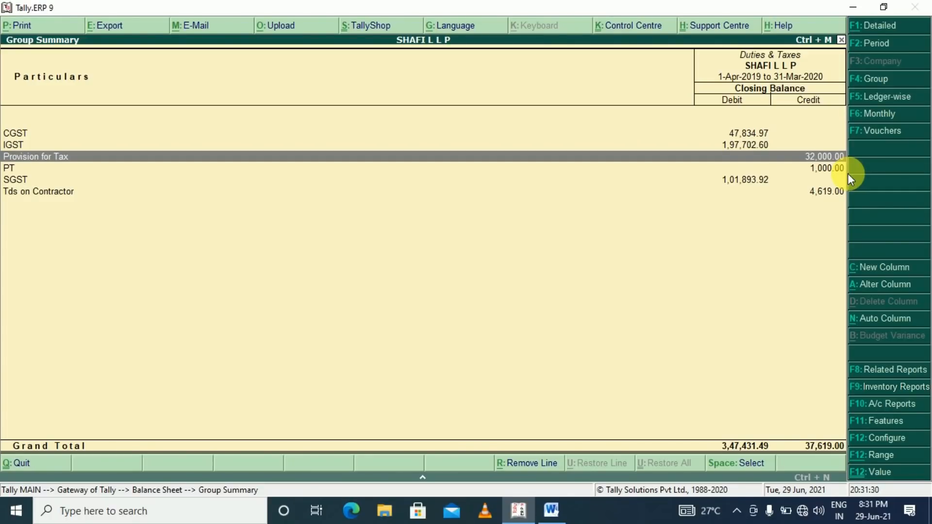
pyautogui.press('Escape')
pyautogui.press('Escape')
pyautogui.press('Escape')
pyautogui.press('Escape')
pyautogui.press('Escape')
pyautogui.press('Escape')
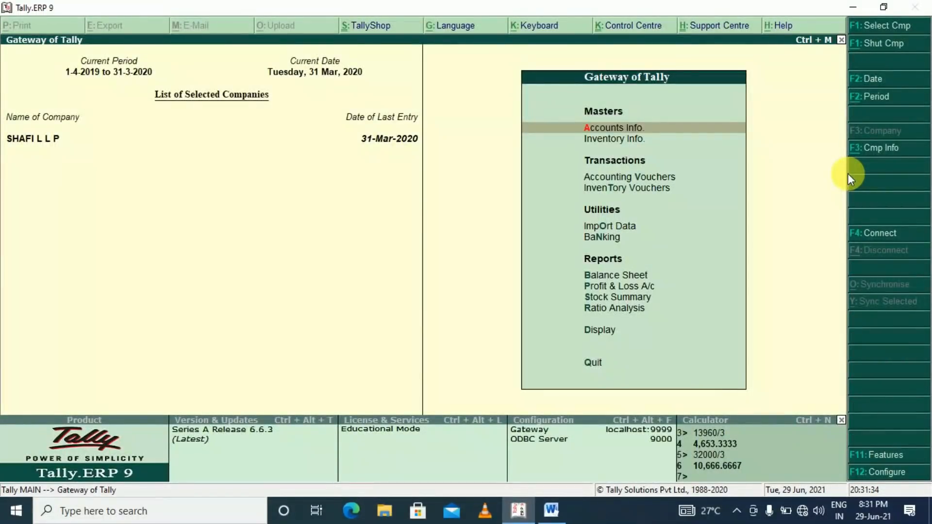
# Start a new journal voucher and debit the Provision for Tax ledger with 32,000
pyautogui.write('v')
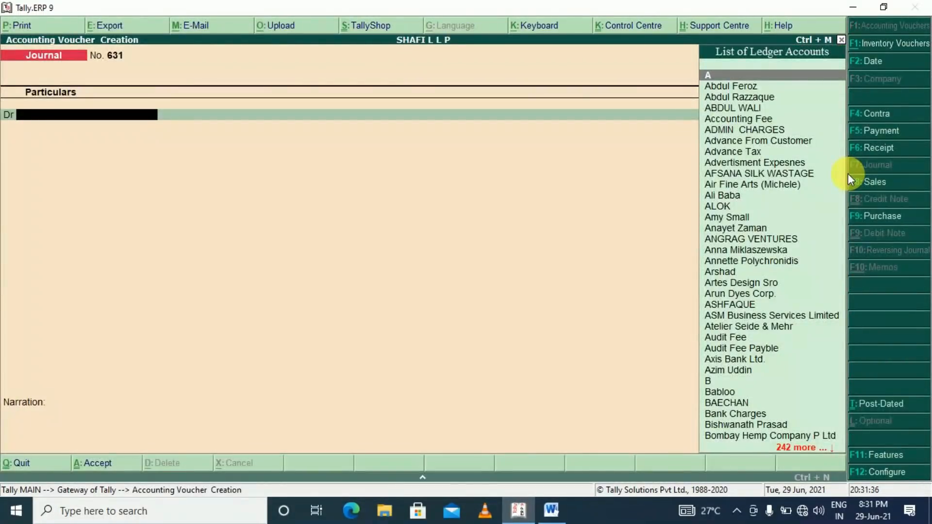
pyautogui.write('TAX')
pyautogui.press('Up')
pyautogui.press('Up')
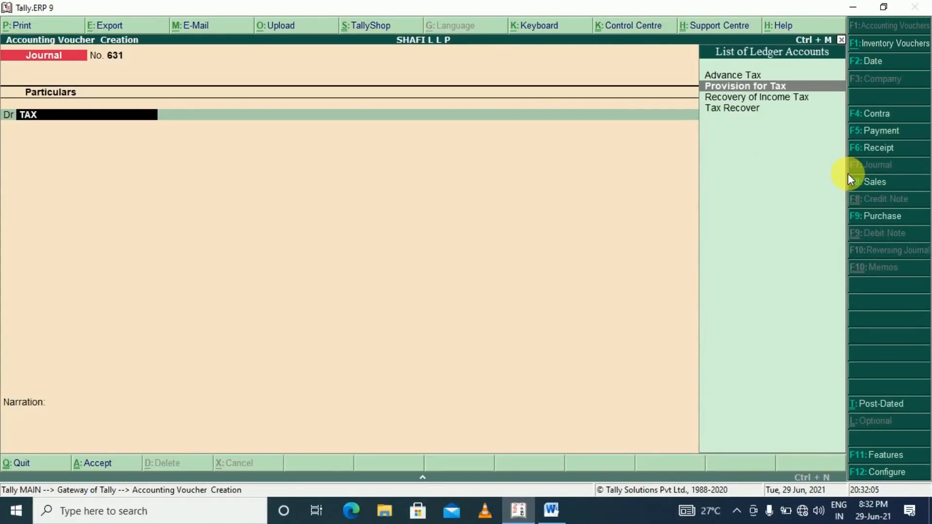
pyautogui.press('Return')
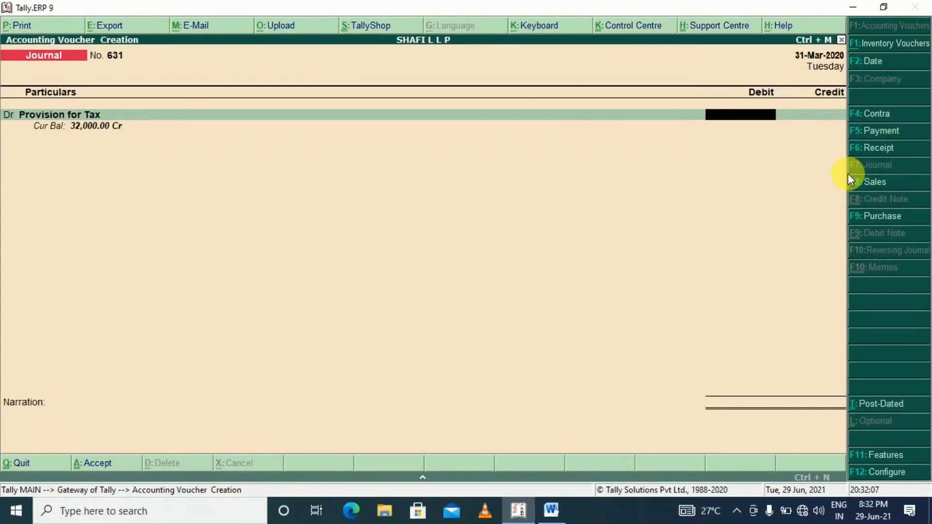
pyautogui.write('32,000')
pyautogui.press('Return')
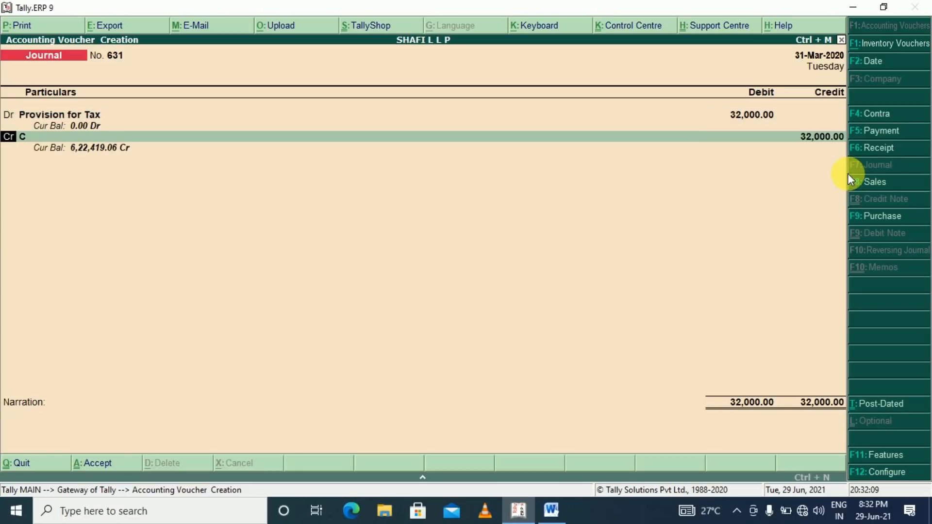
# Replace ledger C on the credit line with the Advance Tax ledger for 19,000
pyautogui.press('Return')
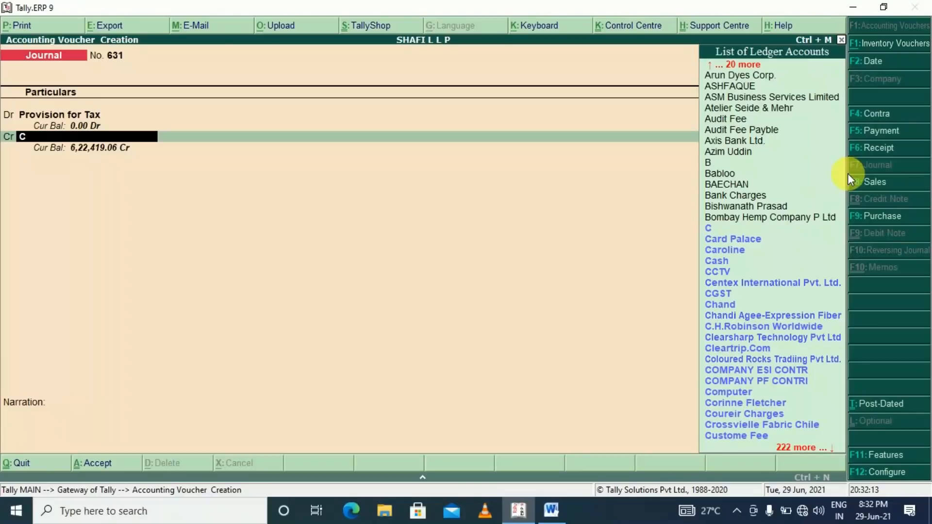
pyautogui.write('ADV')
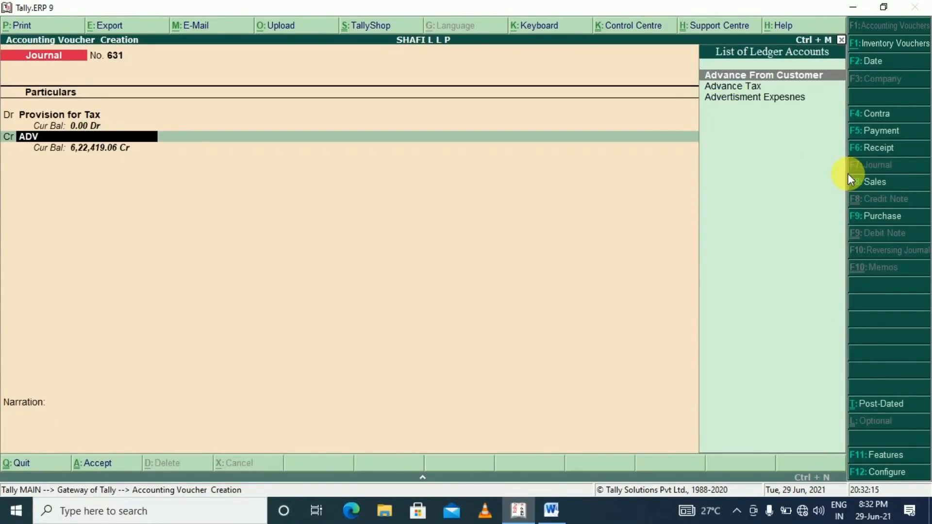
pyautogui.press('Down')
pyautogui.press('Return')
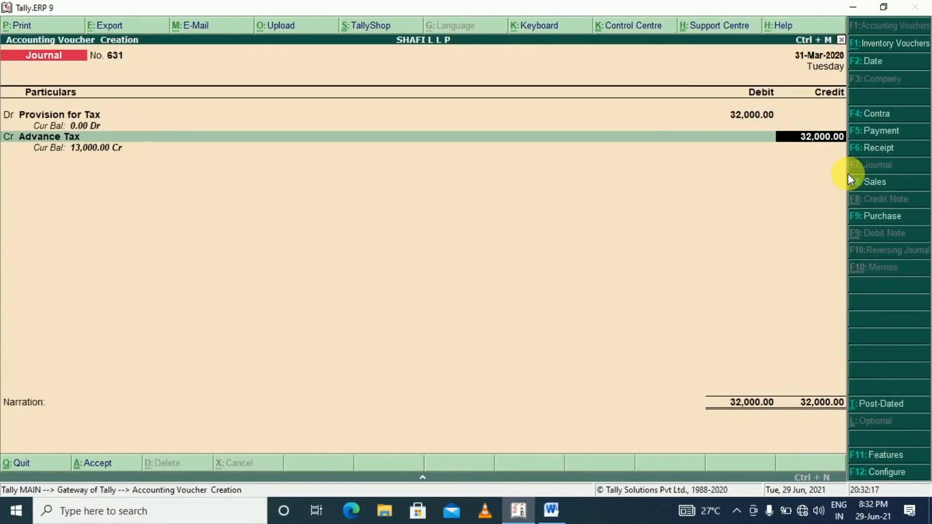
pyautogui.write('19,000')
pyautogui.press('Return')
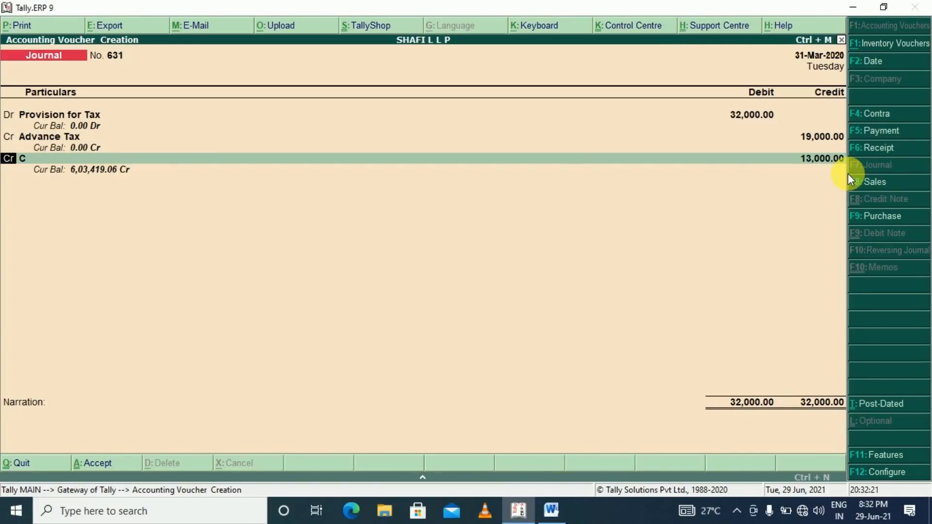
# Replace ledger C on the third voucher line with a newly created INCOME TAX PAYABLE ledger under Current Liabilities
pyautogui.press('Return')
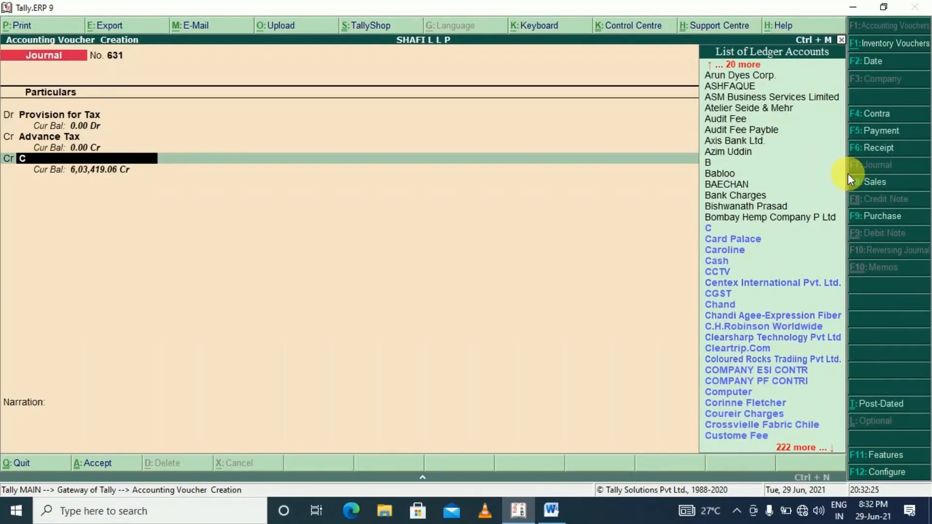
pyautogui.hotkey('alt', 'c')
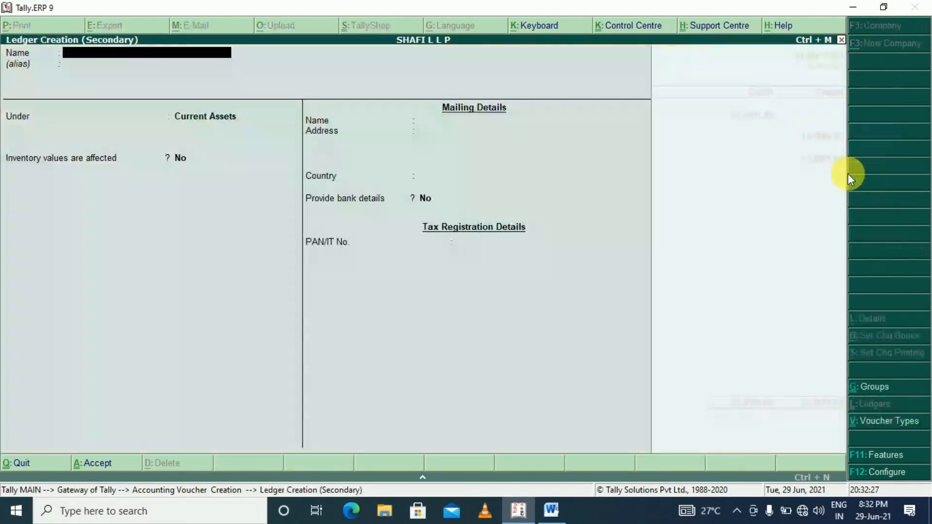
pyautogui.write('INCOME')
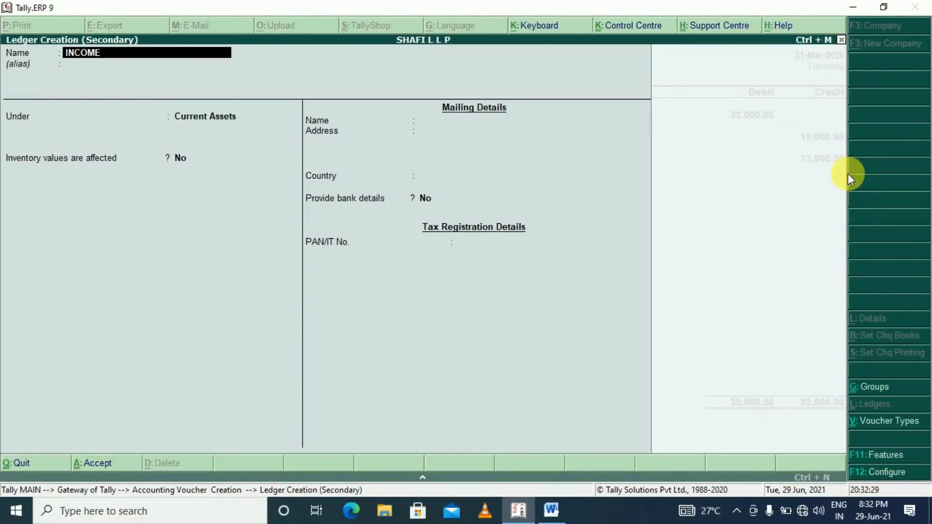
pyautogui.write(' TAX PAYA')
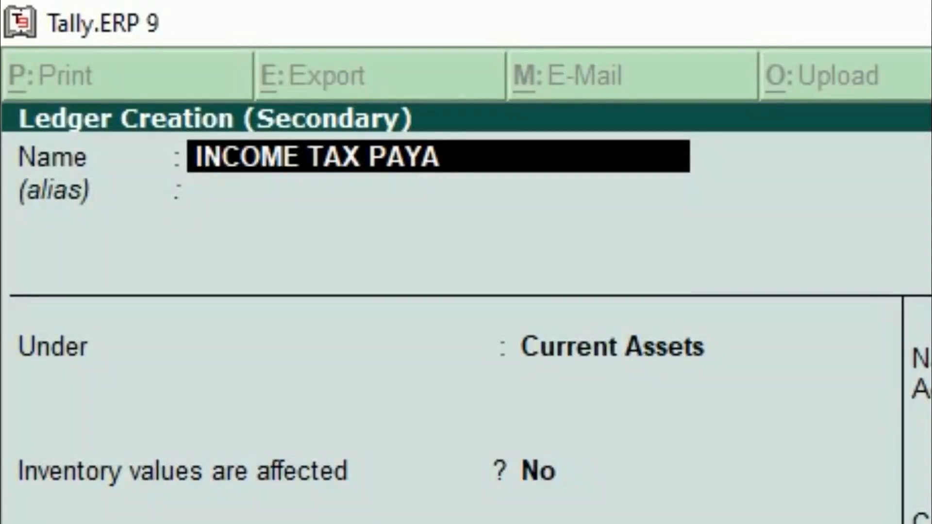
pyautogui.write('BLE')
pyautogui.press('Return')
pyautogui.press('Return')
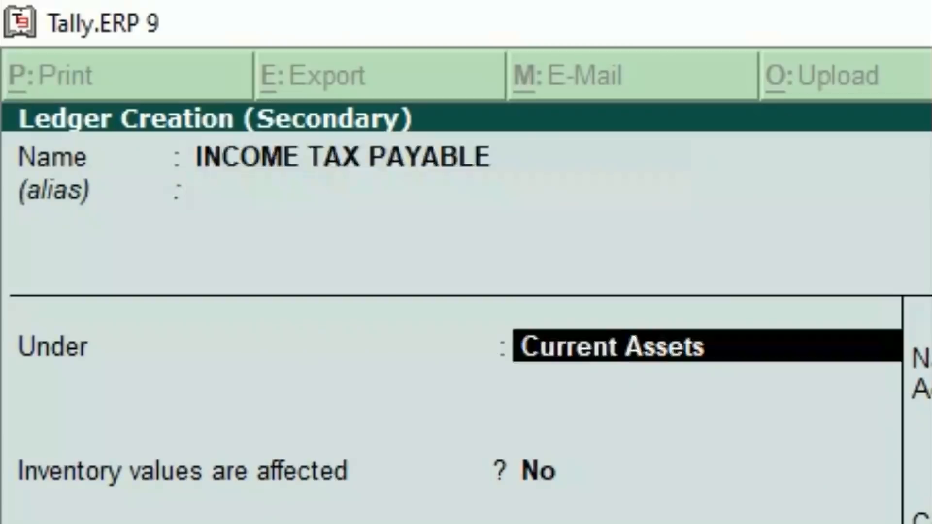
pyautogui.write('CUR')
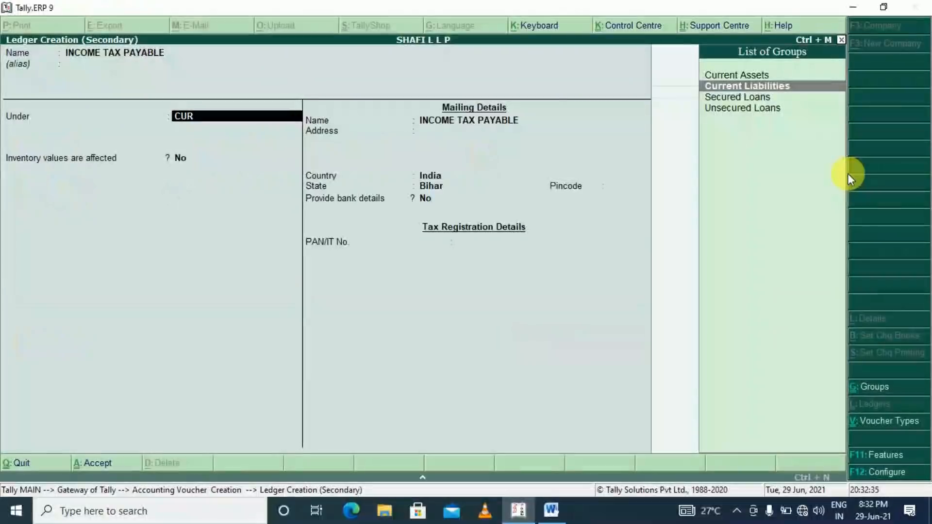
pyautogui.press('Return')
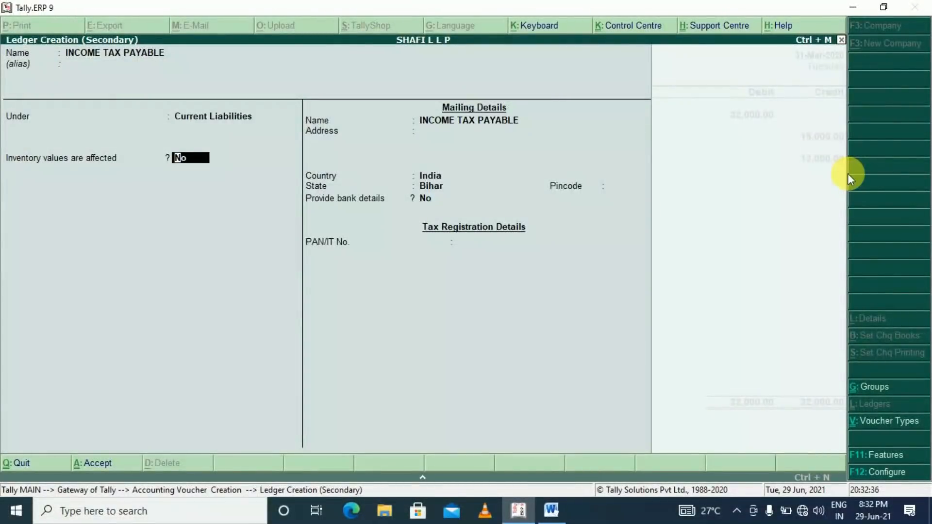
pyautogui.hotkey('ctrl', 'a')
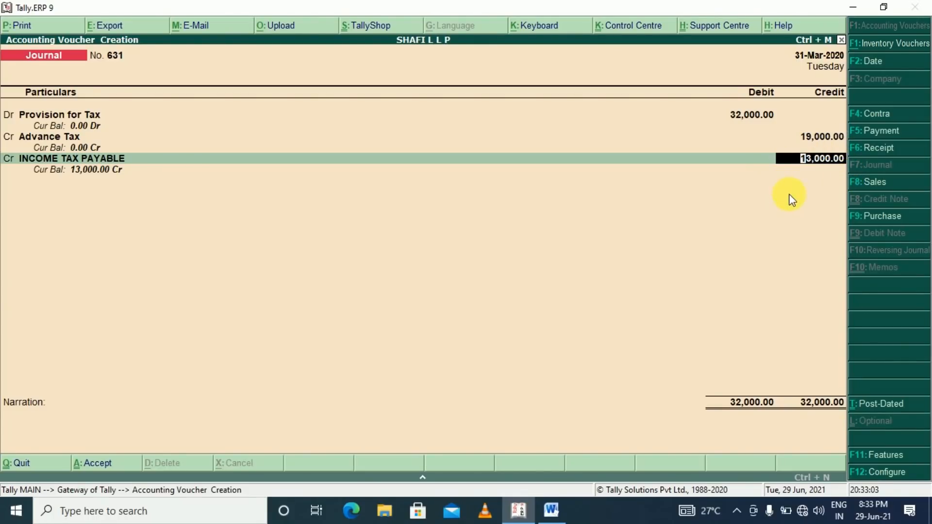
# Save the voucher with a 13,000 credit to INCOME TAX PAYABLE and return to the Gateway of Tally
pyautogui.press('Return')
pyautogui.press('Return')
pyautogui.press('Return')
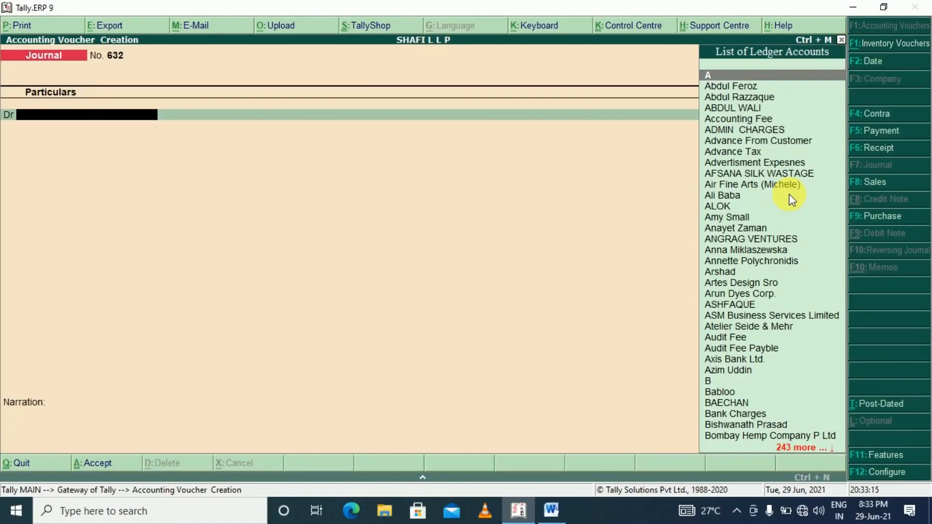
pyautogui.press('Escape')
pyautogui.press('Return')
pyautogui.press('Escape')
pyautogui.press('Escape')
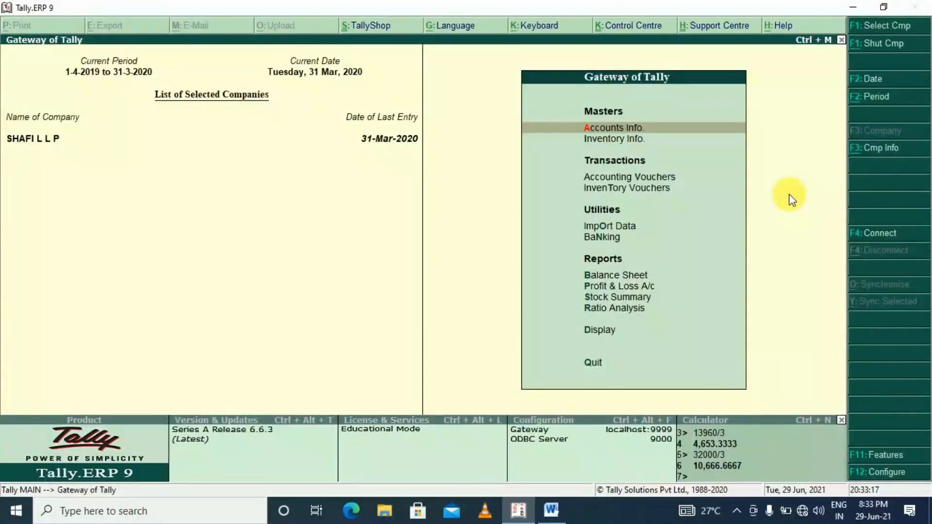
# Show the detailed Profit & Loss A/c for 2019-20 and examine its indirect expenses down to the end
pyautogui.press('p')
pyautogui.hotkey('alt', 'F1')
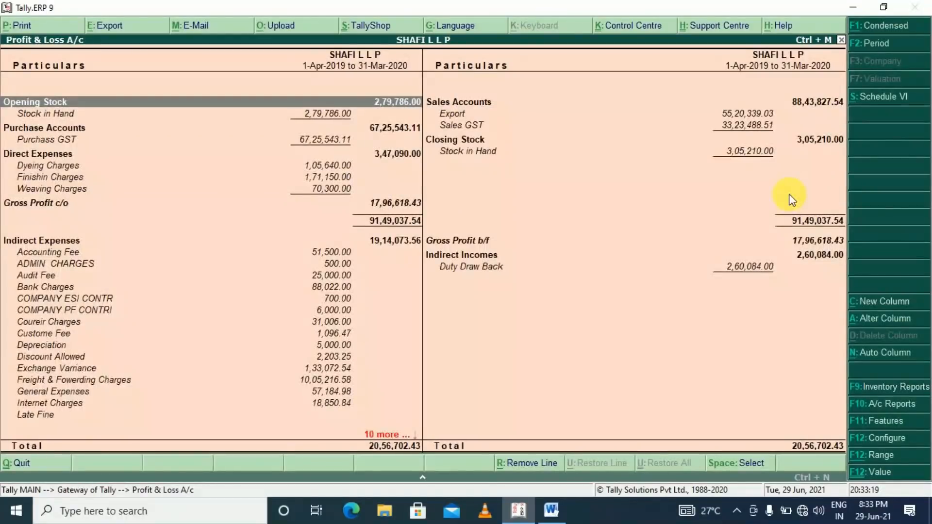
pyautogui.press('pagedown')
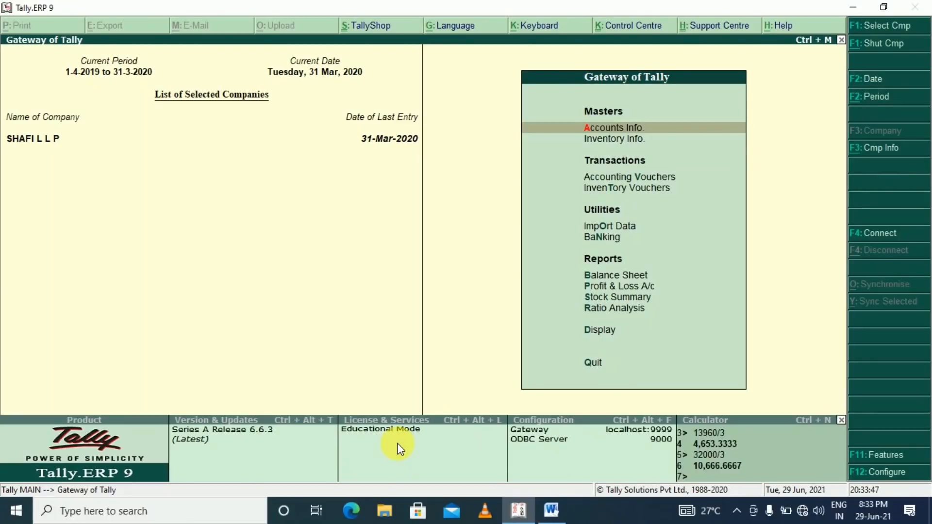
# Open the Provision for Tax journal voucher for alteration and replace partner A's debit with Profit & Loss A/c for 32,000
pyautogui.press('v')
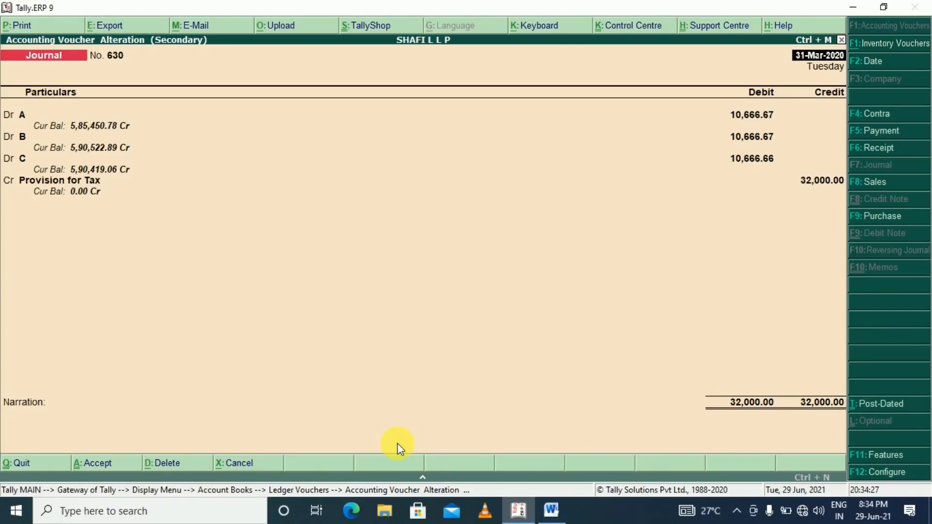
pyautogui.press('Return')
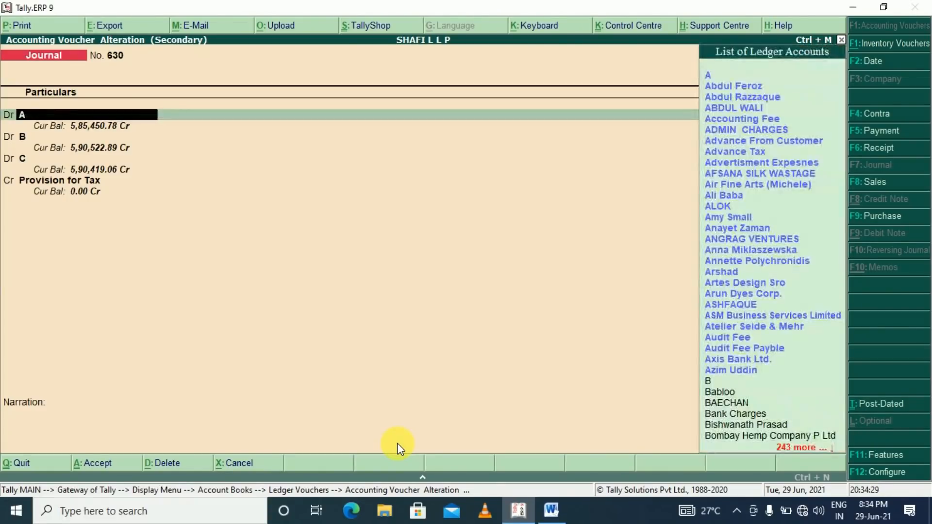
pyautogui.write('PROF')
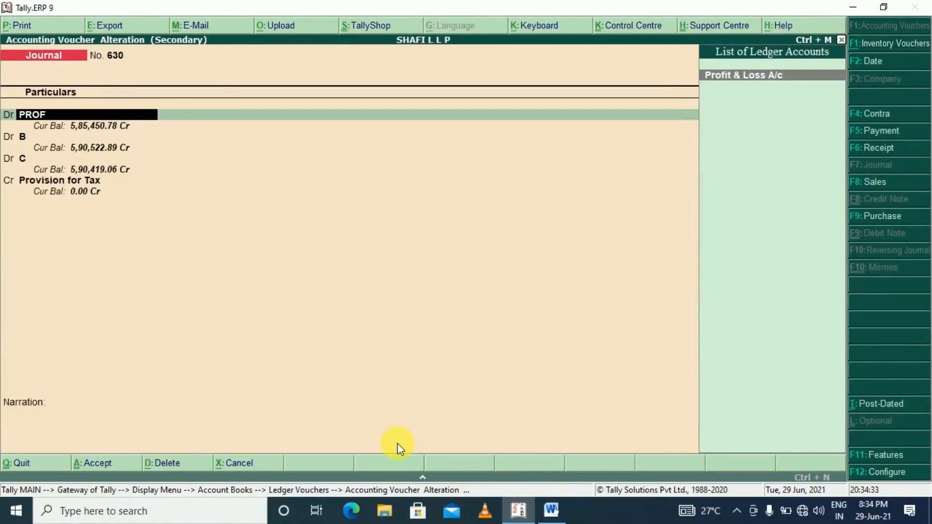
pyautogui.press('Return')
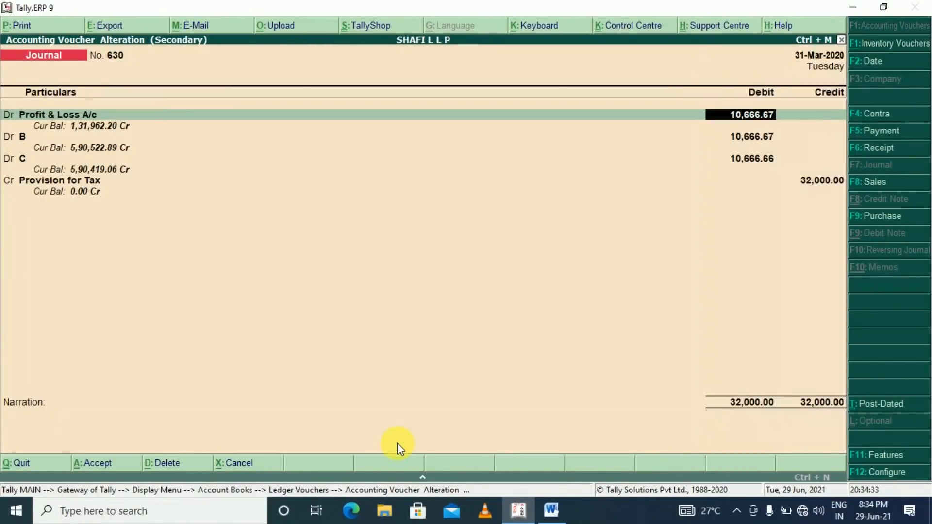
pyautogui.write('32000')
pyautogui.press('Return')
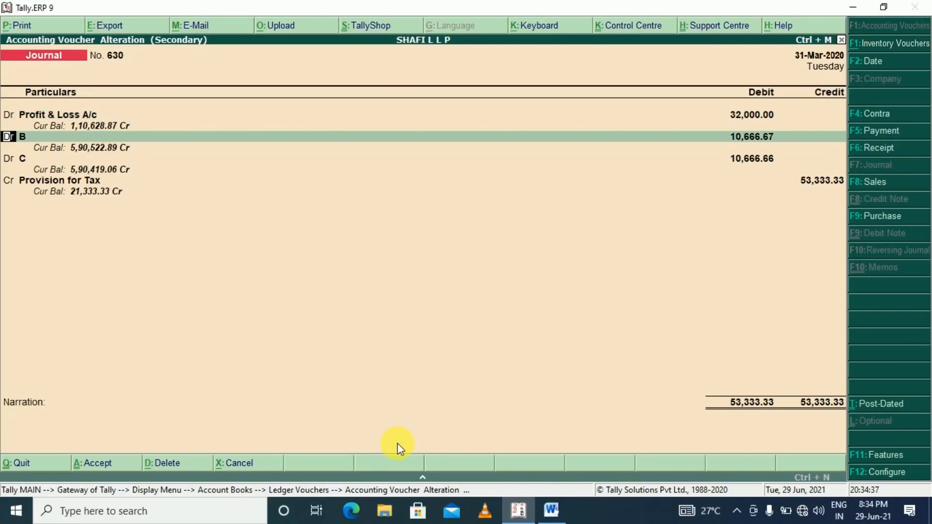
# Clear the debit amounts of B and C in the Provision for Tax journal, keep its credit at 32,000, and save the voucher
pyautogui.press('Return')
pyautogui.press('Return')
pyautogui.press('Return')
pyautogui.press('Return')
pyautogui.press('Return')
pyautogui.press('BackSpace')
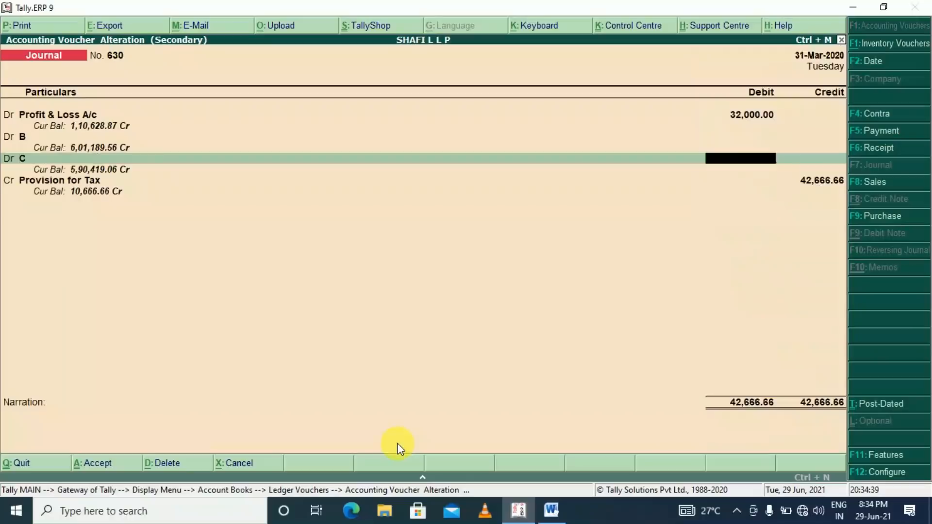
pyautogui.press('Return')
pyautogui.press('Return')
pyautogui.press('Return')
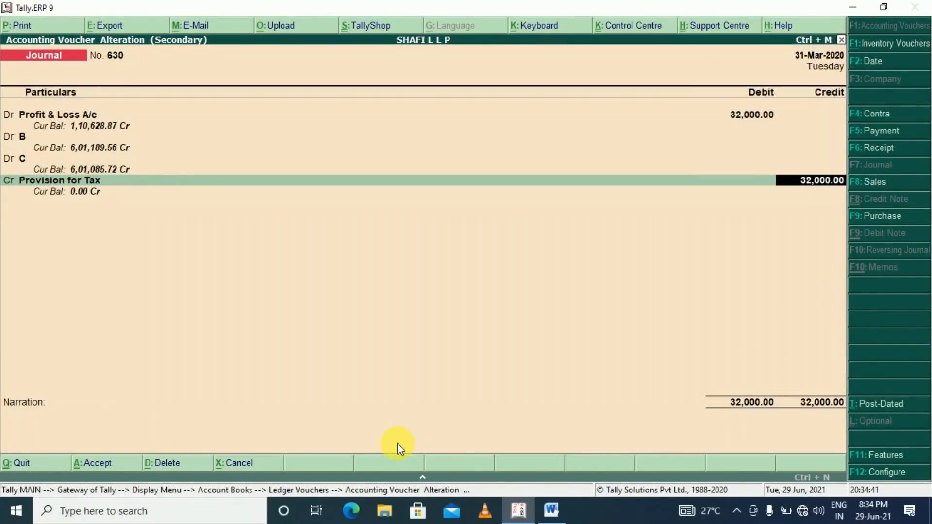
pyautogui.press('Return')
pyautogui.press('Return')
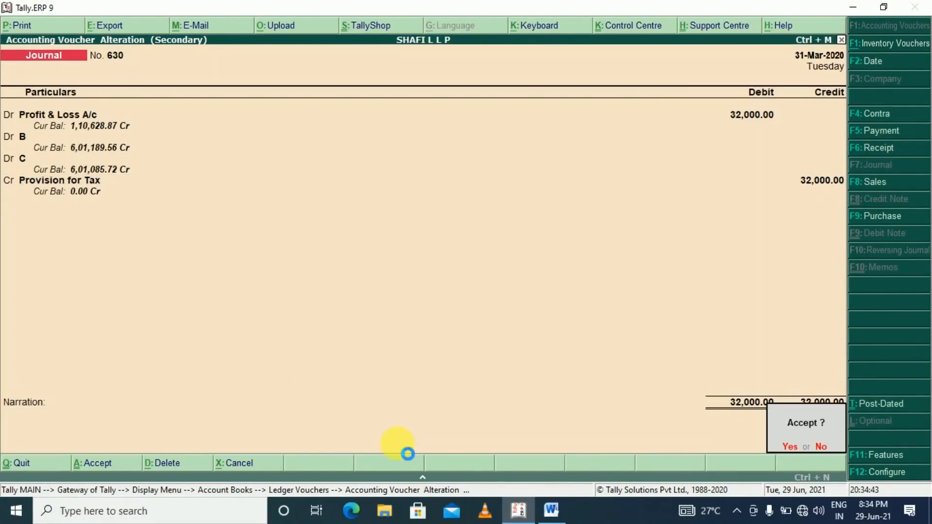
pyautogui.press('Return')
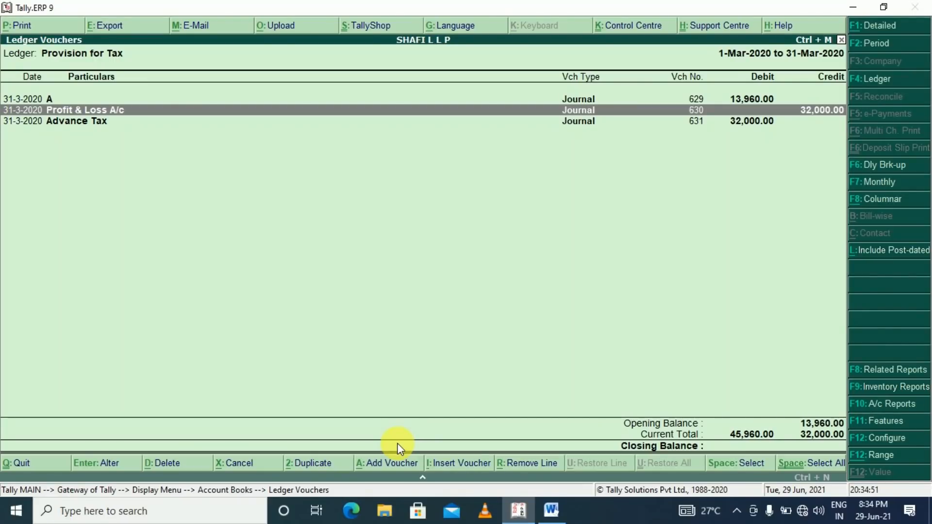
# Close the Provision for Tax ledger vouchers and return to the Gateway of Tally
pyautogui.press('Escape')
pyautogui.press('Escape')
pyautogui.press('Escape')
pyautogui.press('Escape')
pyautogui.press('Escape')
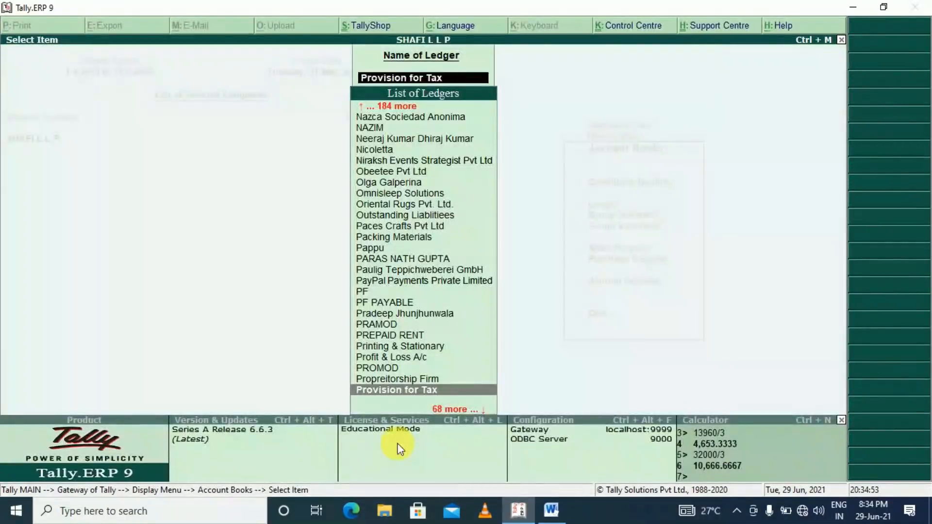
pyautogui.press('n')
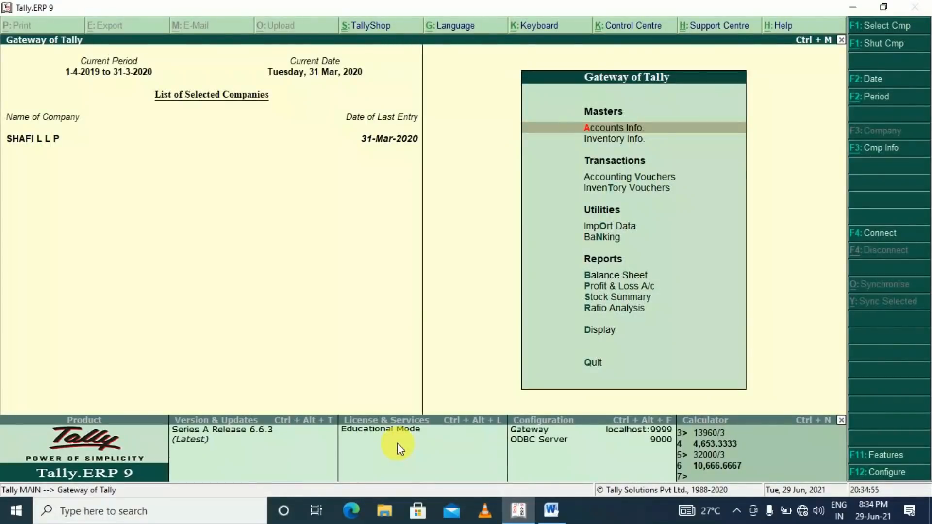
# Show the detailed Profit & Loss A/c for 2019-20, examine it down to the net profit, and return to the Gateway of Tally
pyautogui.press('p')
pyautogui.hotkey('alt', 'F1')
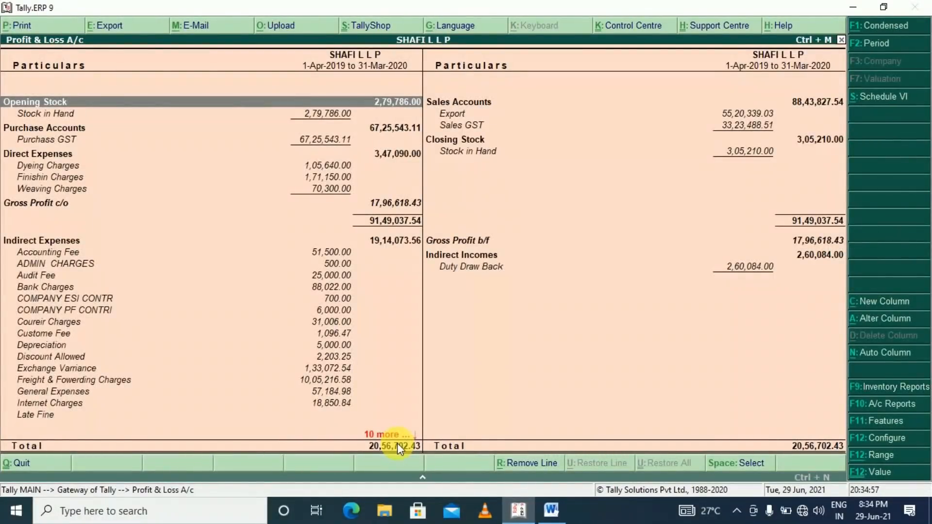
pyautogui.press('End')
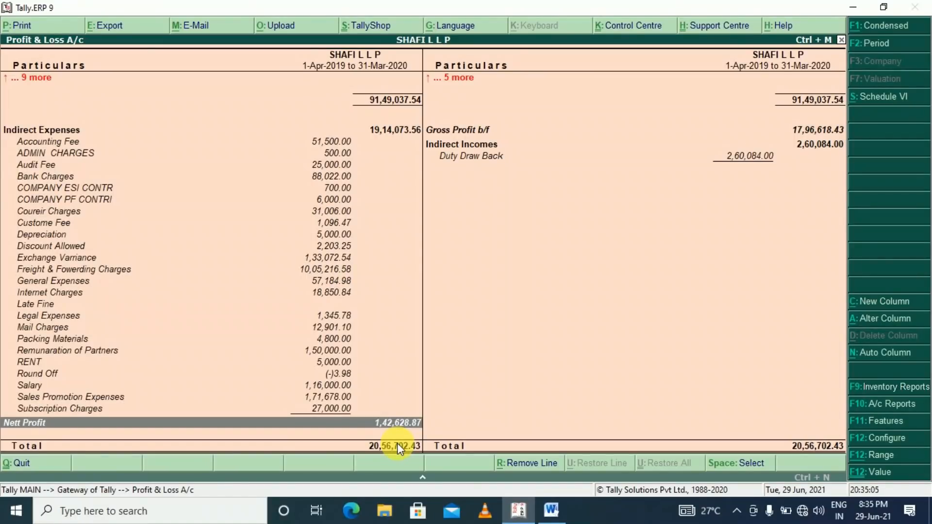
pyautogui.press('Escape')
pyautogui.press('Escape')
pyautogui.press('Escape')
pyautogui.press('Escape')
pyautogui.press('Escape')
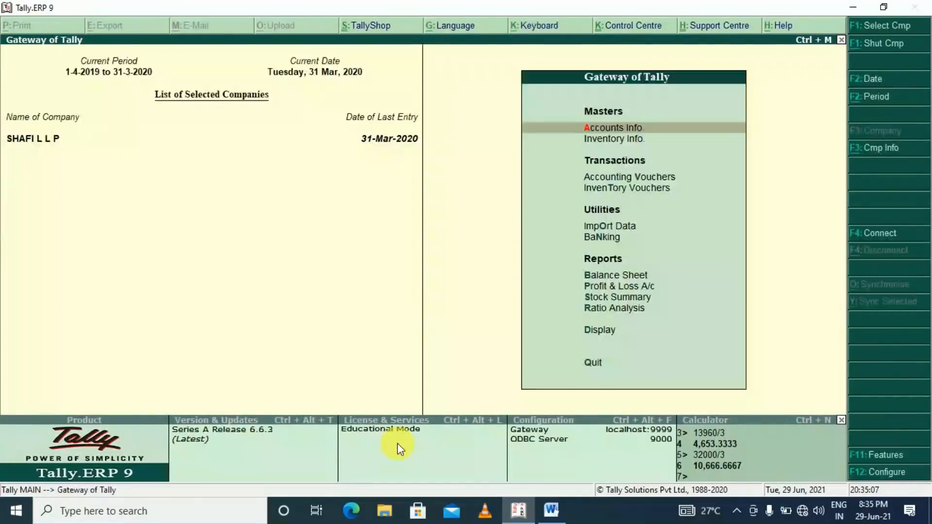
# Start a journal voucher dated 31-Mar-2020 that debits Profit & Loss A/c with 1,10,628.87
pyautogui.press('v')
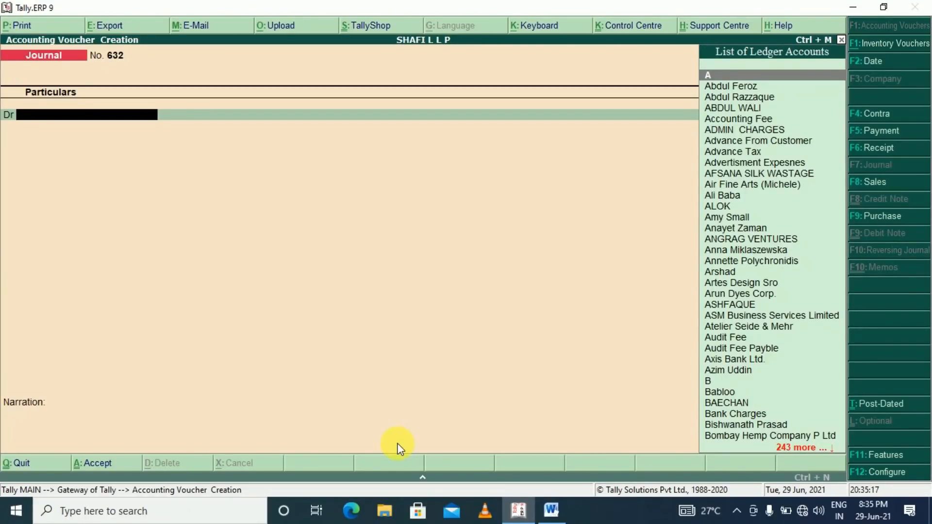
pyautogui.write('PROF')
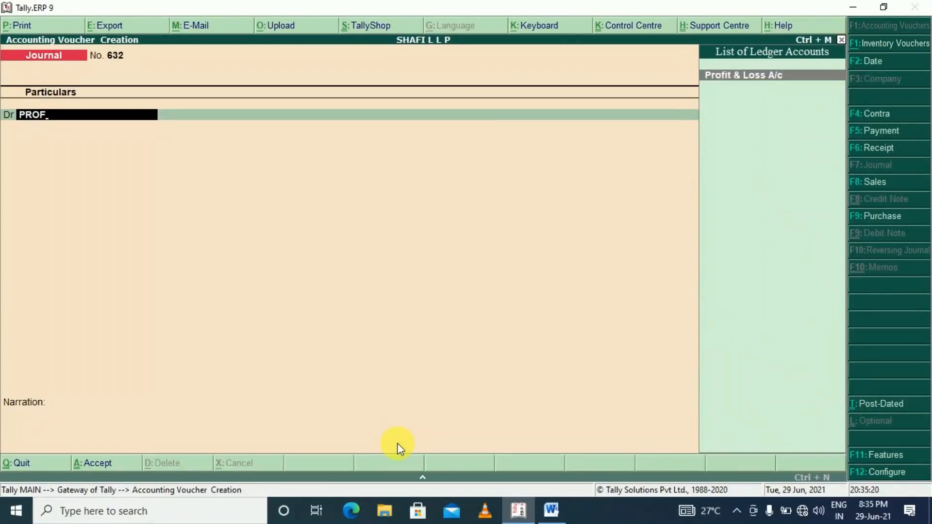
pyautogui.press('Return')
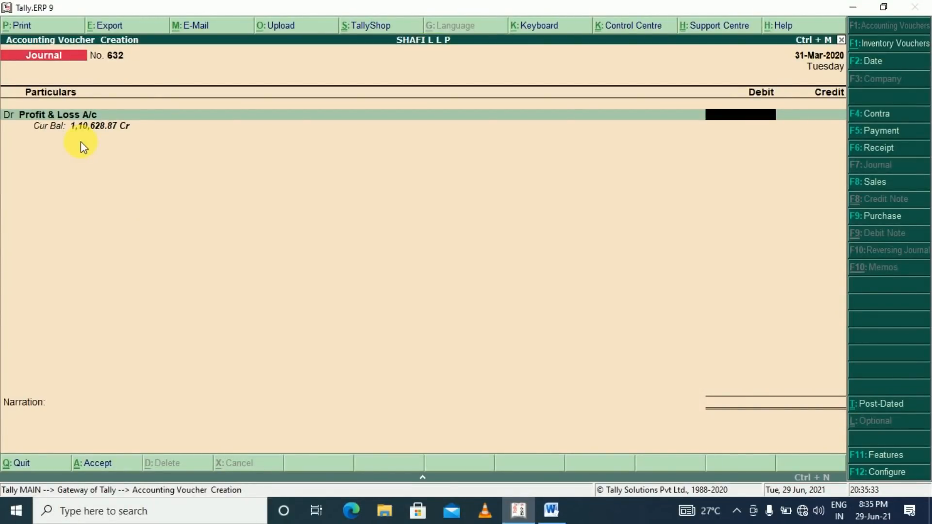
pyautogui.write('110628.87')
pyautogui.press('Return')
pyautogui.press('Return')
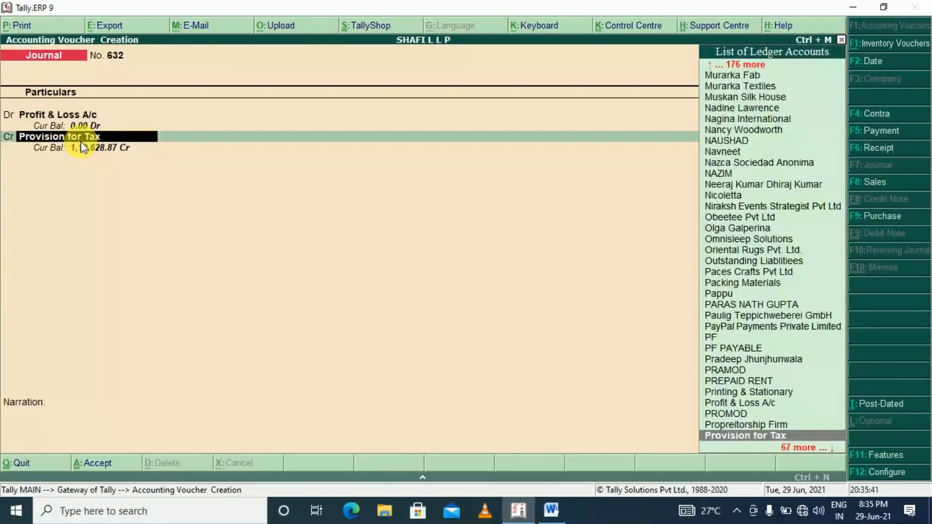
# Credit partner A with a one-third share of the profit, calculating 110628.87/3 and entering 36,876.29
pyautogui.write('A')
pyautogui.press('Return')
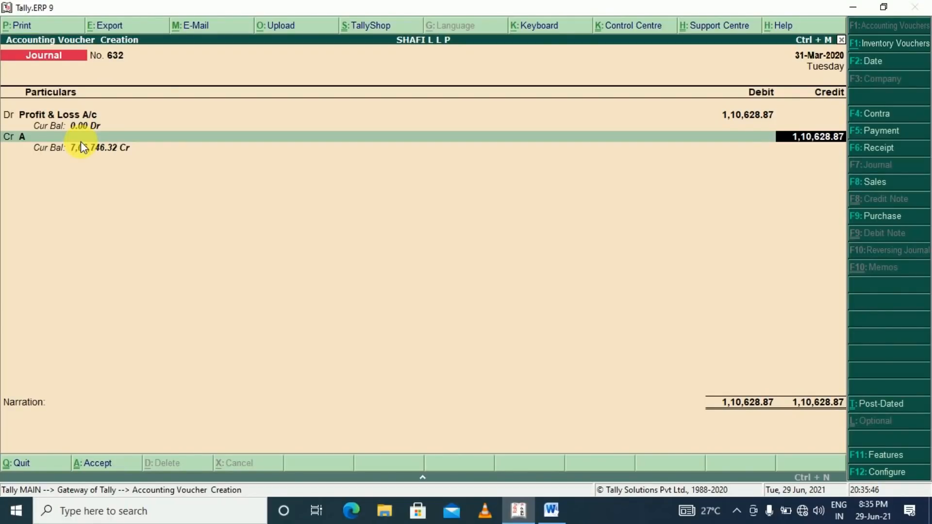
pyautogui.hotkey('ctrl', 'n')
pyautogui.write('110')
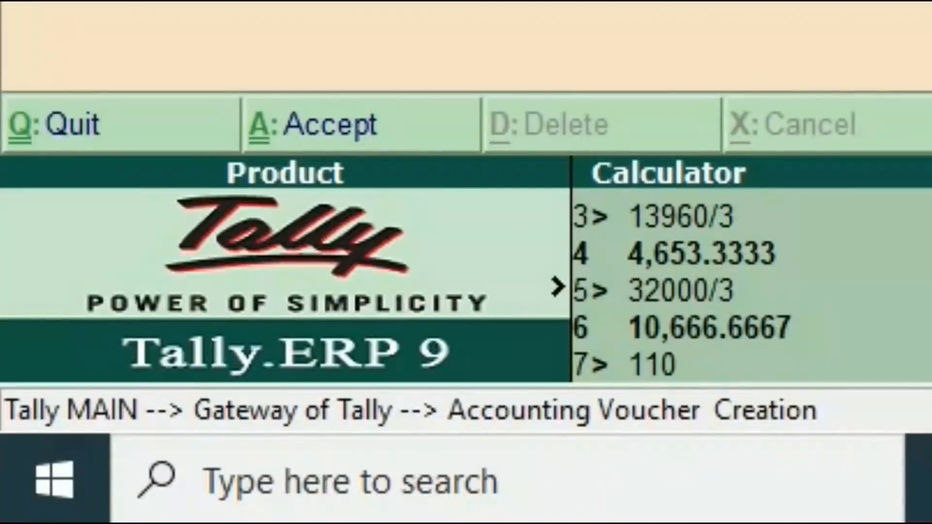
pyautogui.write('628')
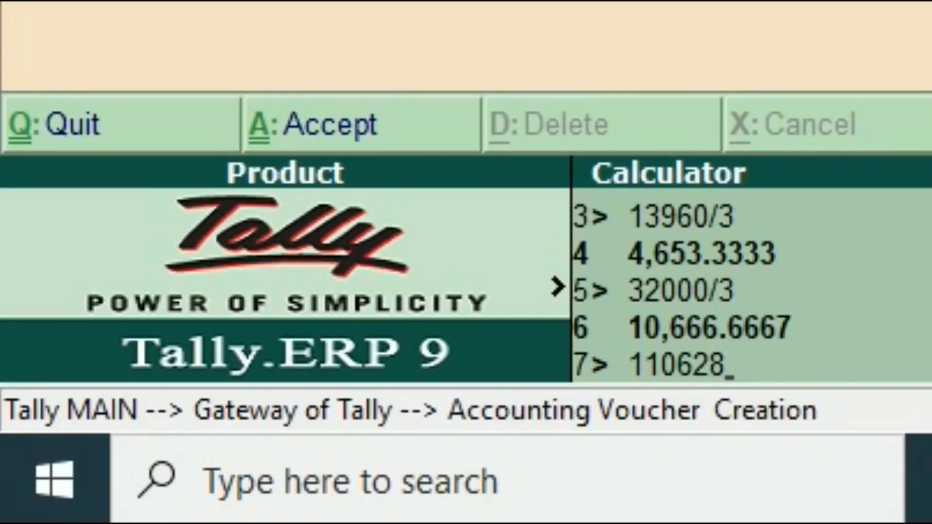
pyautogui.write('.87/3')
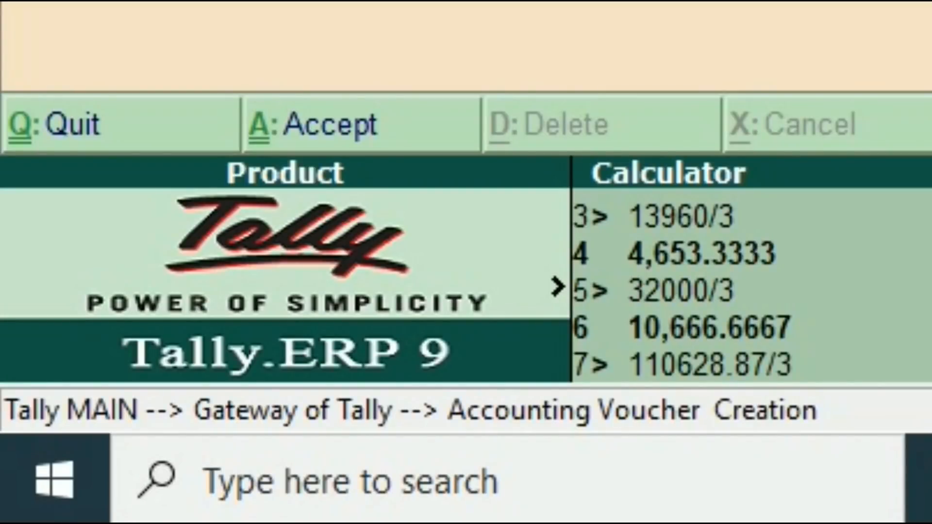
pyautogui.hotkey('ctrl', 'm')
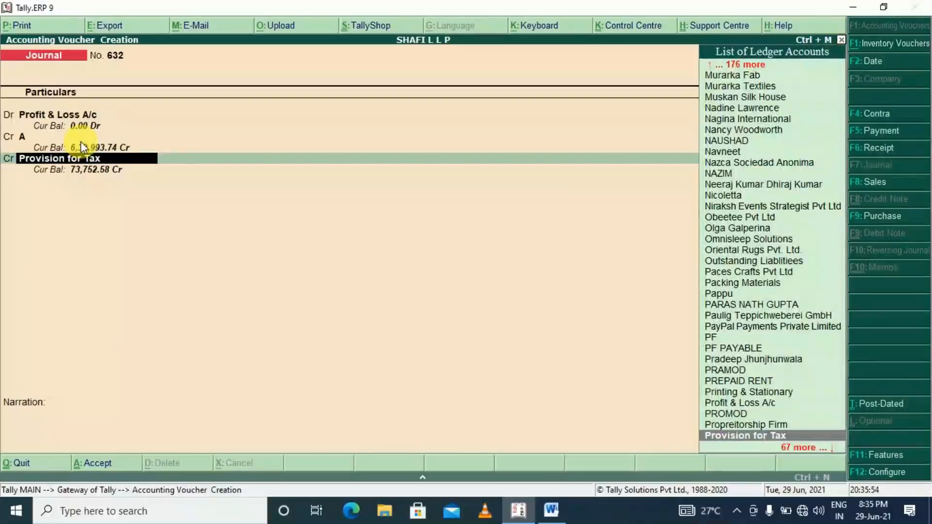
# Credit partner B with 36,876.29 on the next line of the journal voucher
pyautogui.write('B')
pyautogui.press('Return')
pyautogui.press('Up')
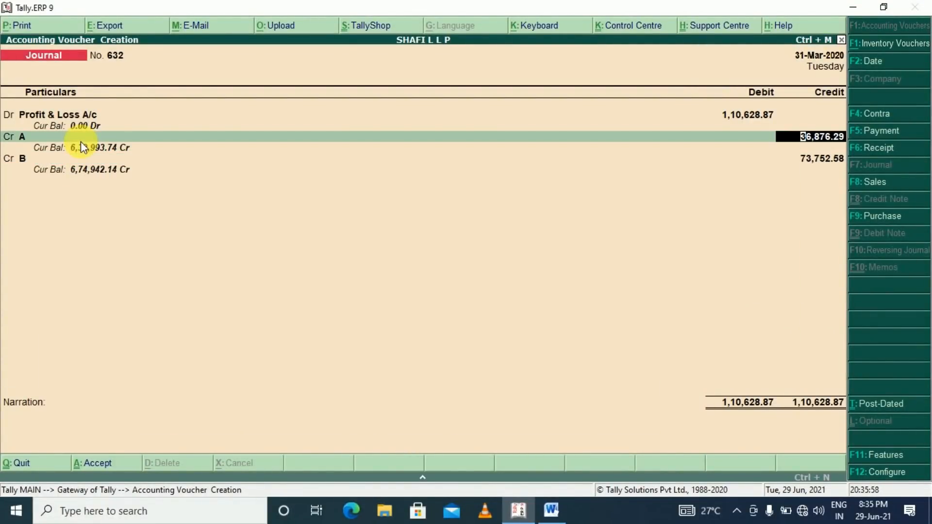
pyautogui.press('Return')
pyautogui.write('36876.29')
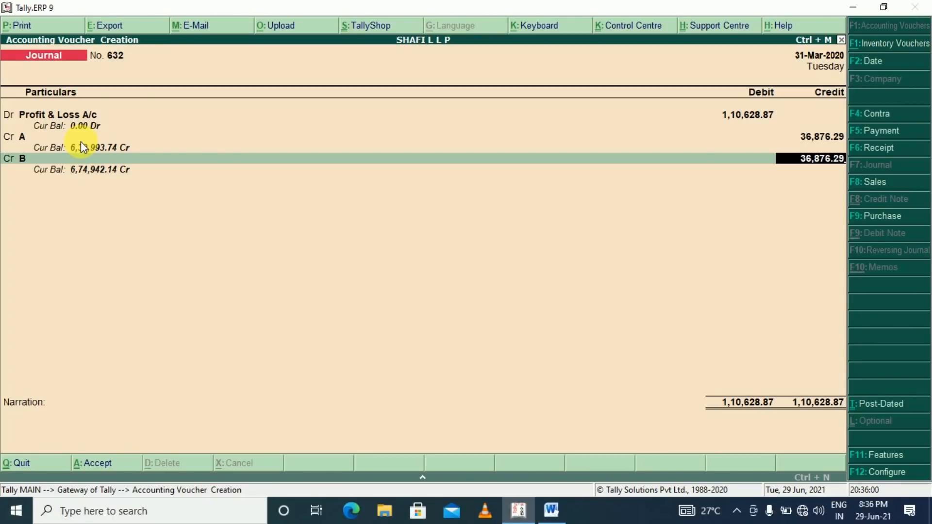
pyautogui.press('Return')
# Credit partner C with the remaining 36,876.29, leave the narration blank, and save the profit distribution voucher
pyautogui.write('C')
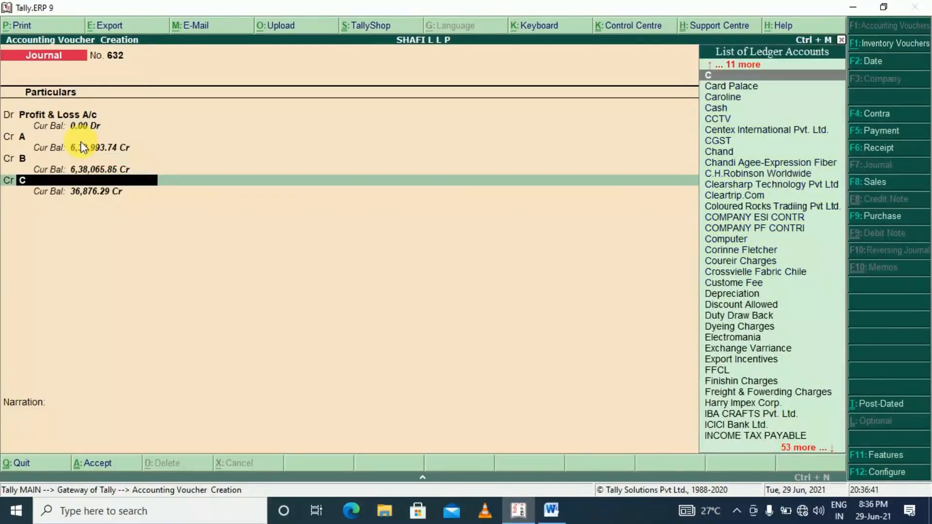
pyautogui.press('Return')
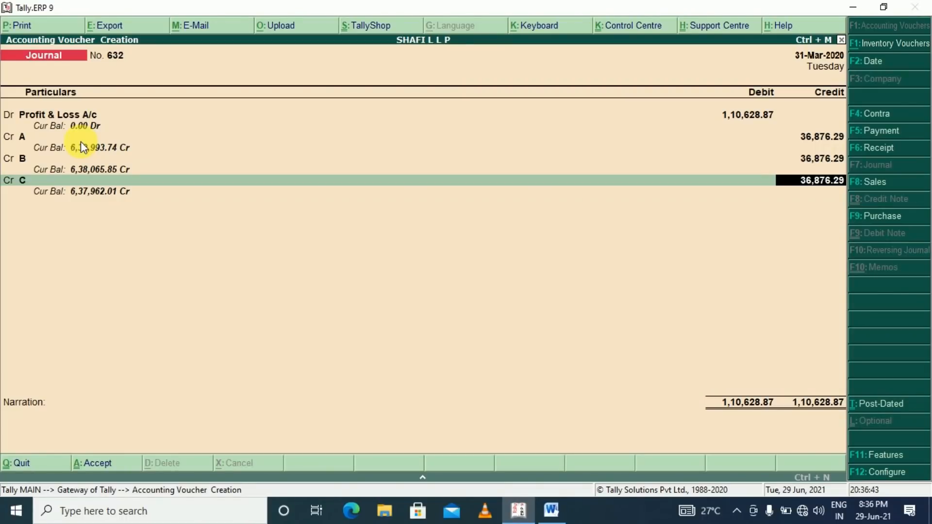
pyautogui.press('Return')
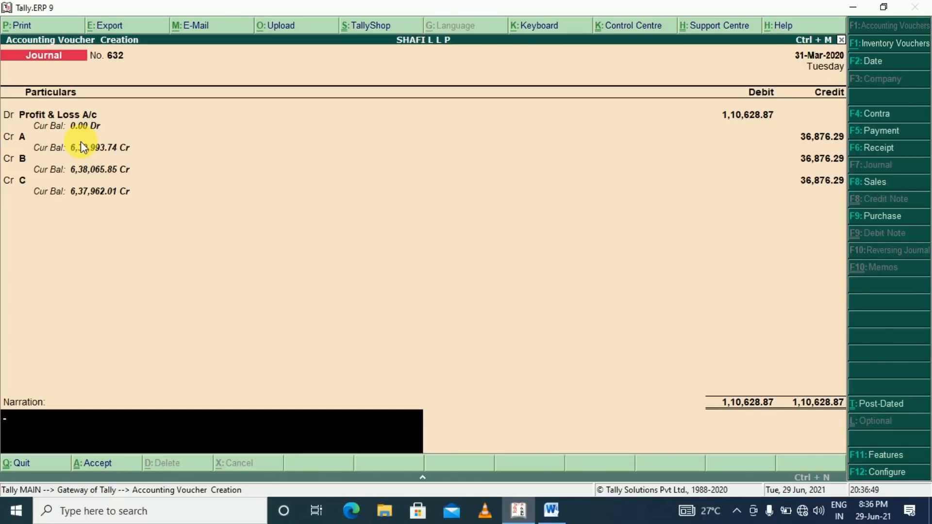
pyautogui.press('Return')
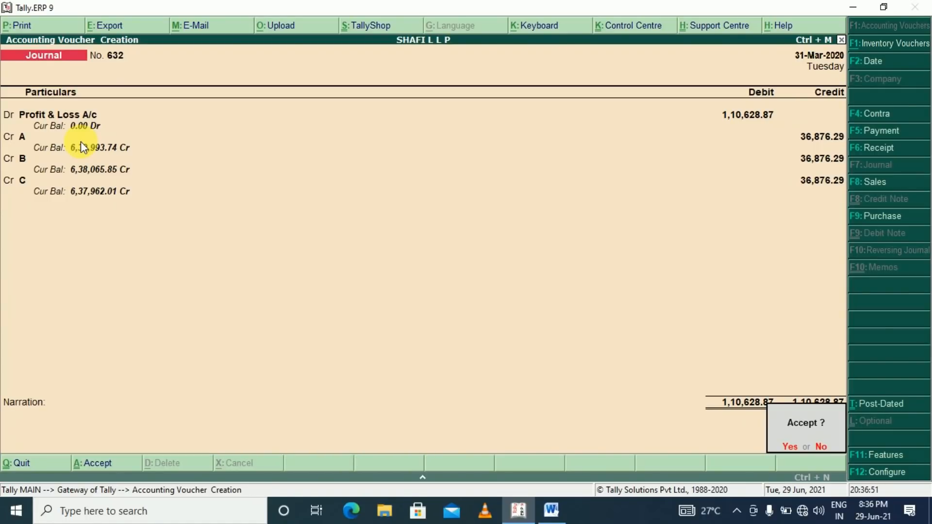
pyautogui.press('Return')
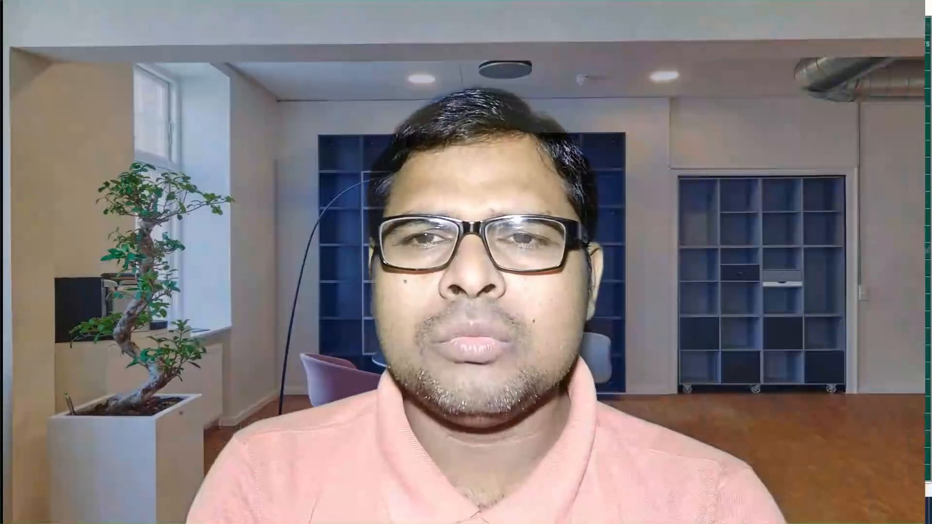